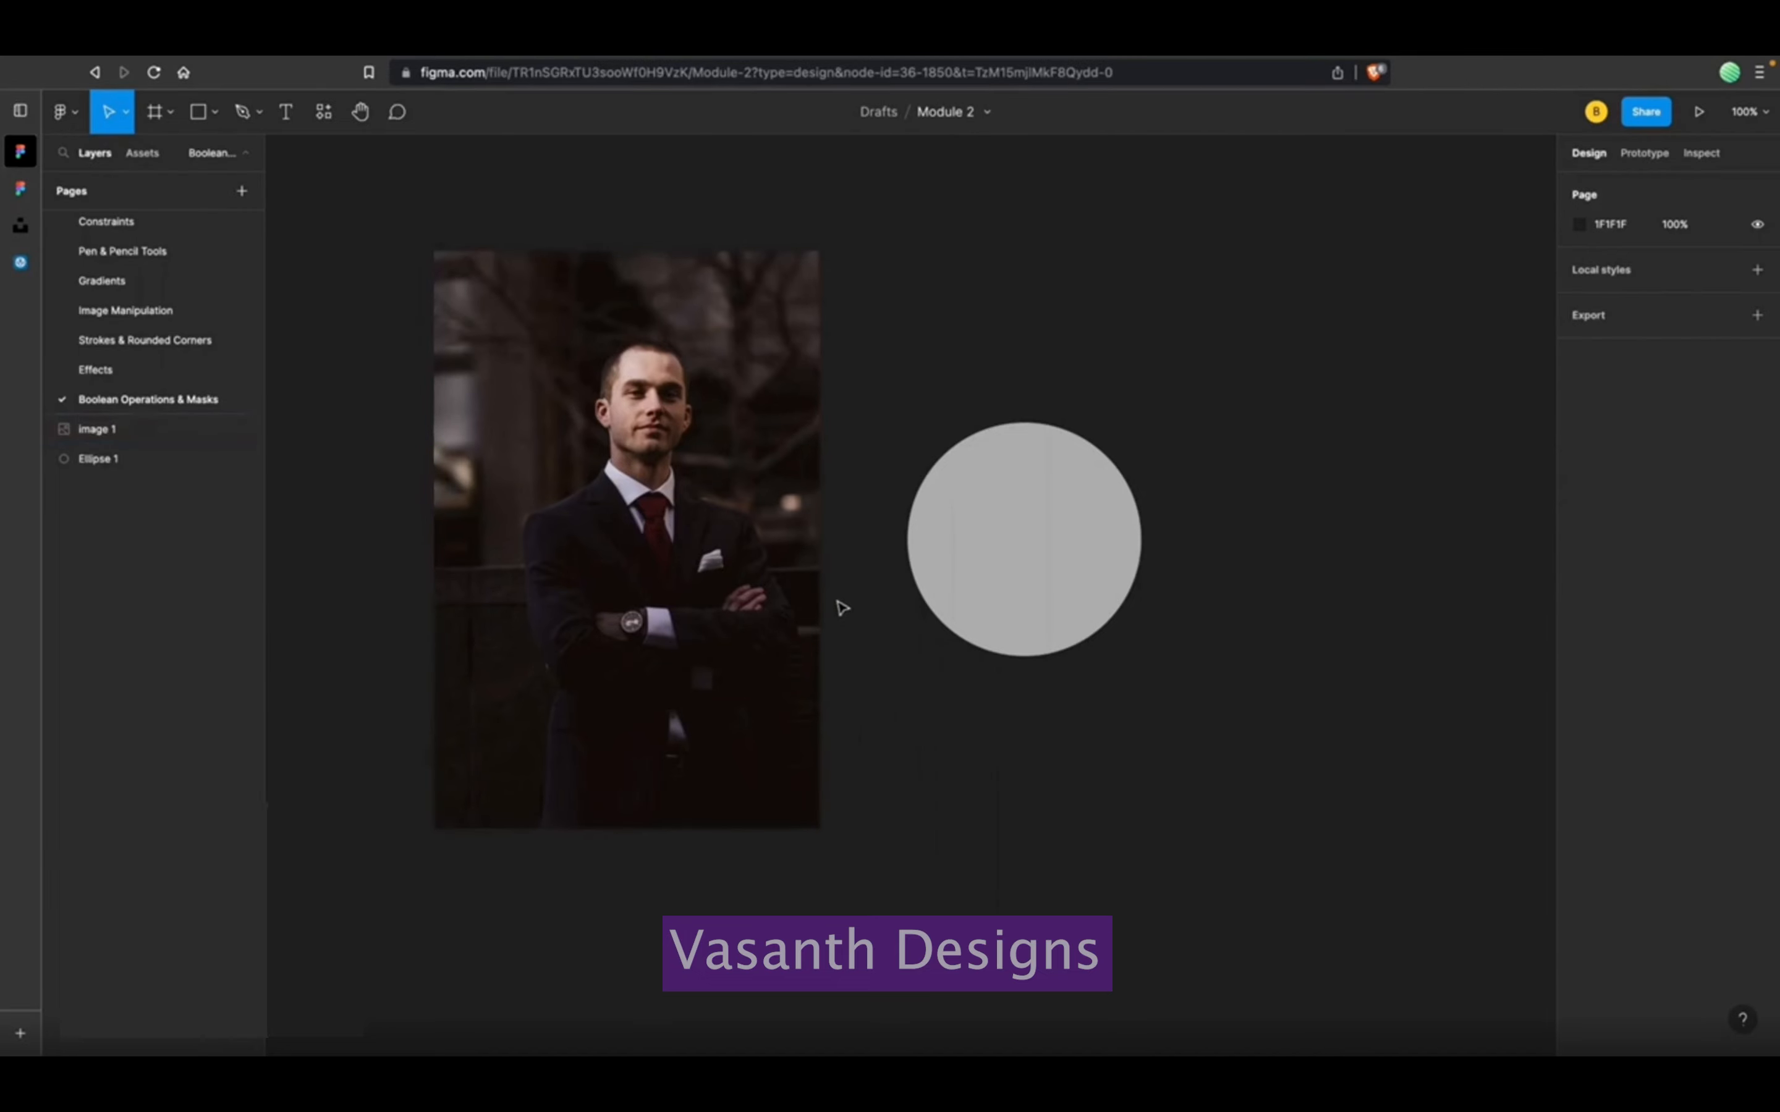
# Reposition the grey circle to X -17, Y -209 and the portrait photo beside it to X -491, Y -307.
pyautogui.moveTo(989, 588); pyautogui.dragTo(982, 560)
pyautogui.hscroll(-2, 983, 560)
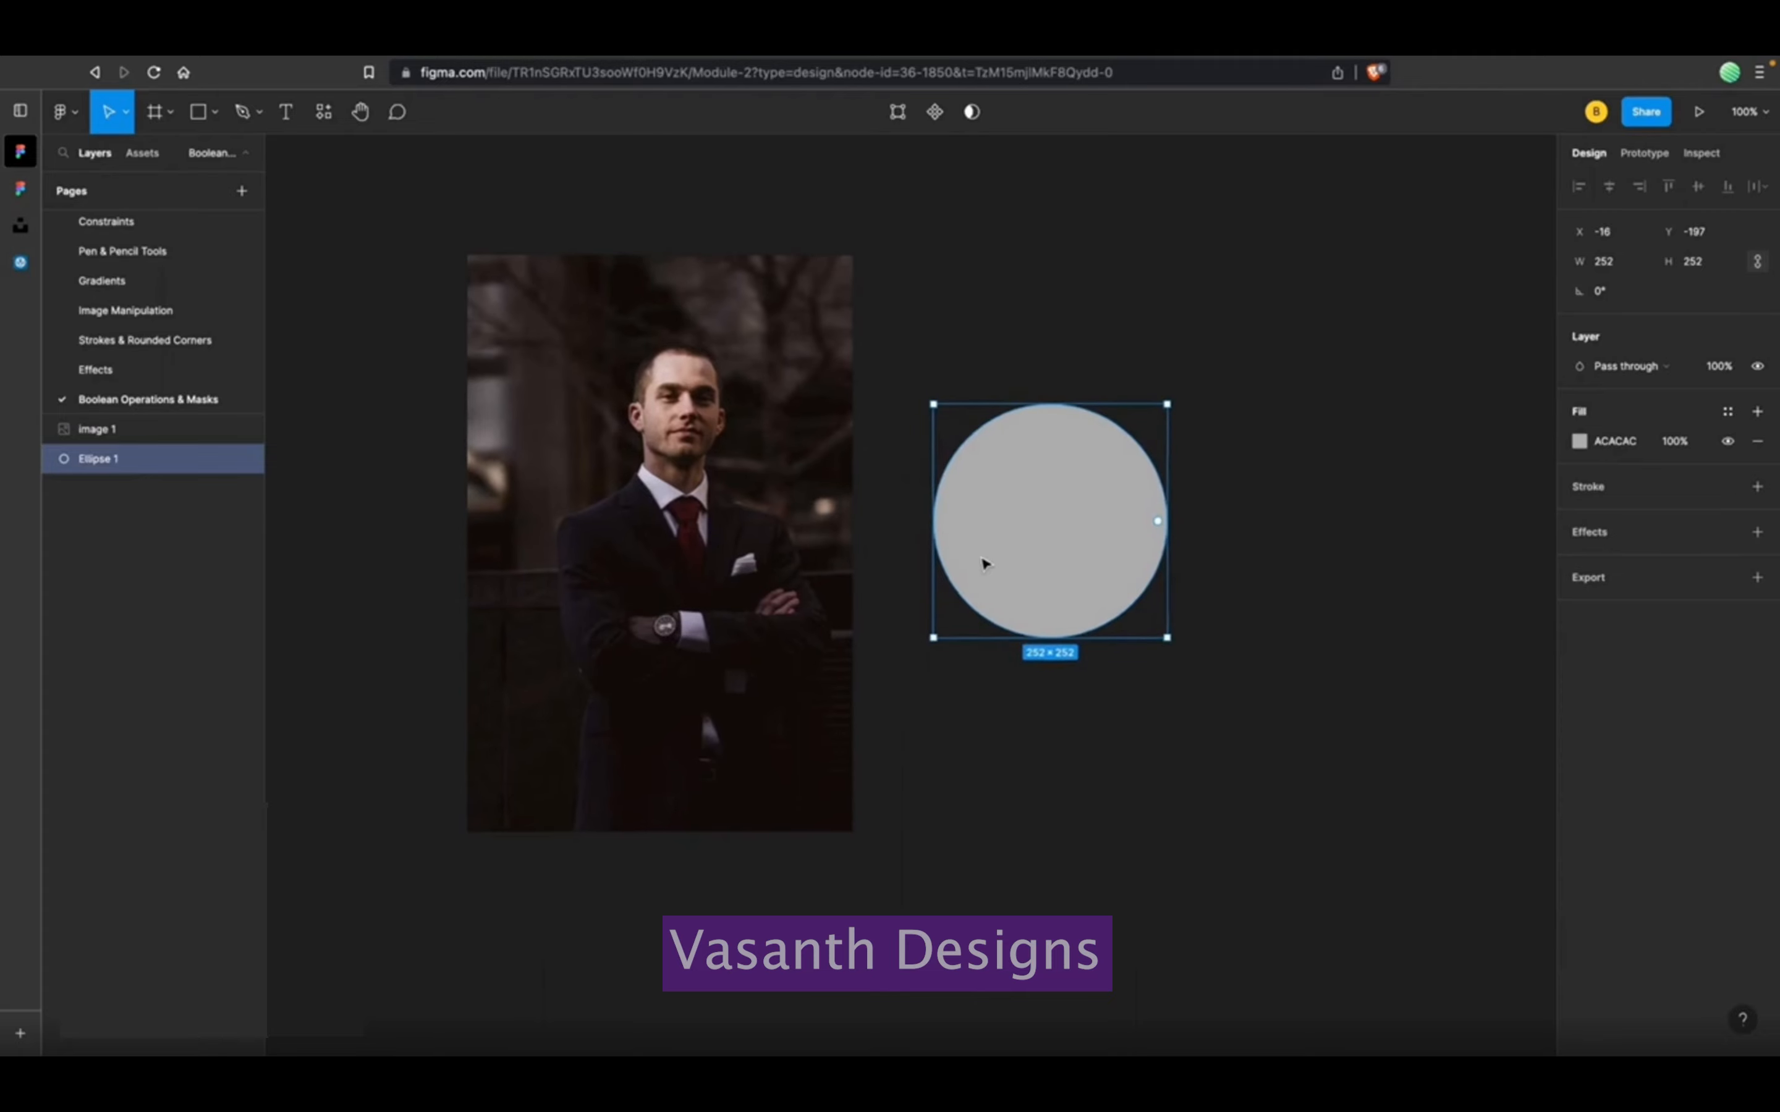
pyautogui.click(867, 540)
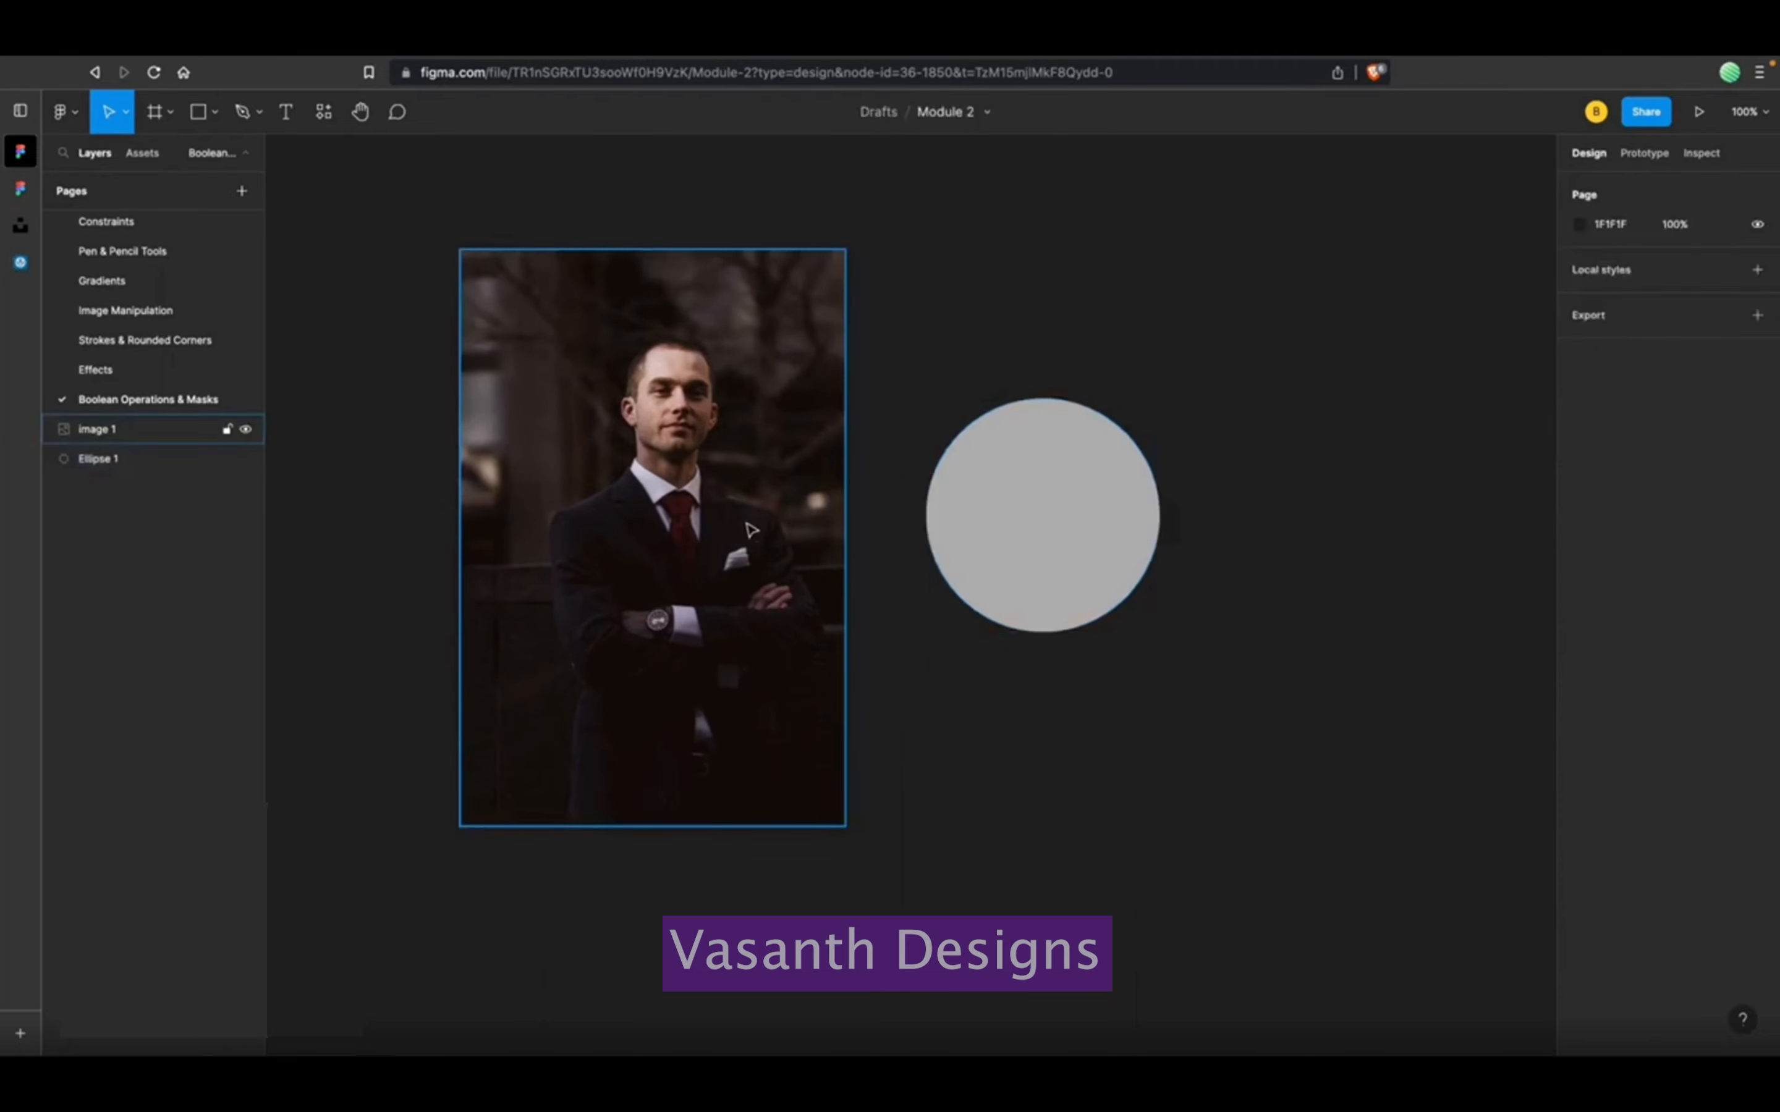
pyautogui.moveTo(750, 530); pyautogui.dragTo(758, 534)
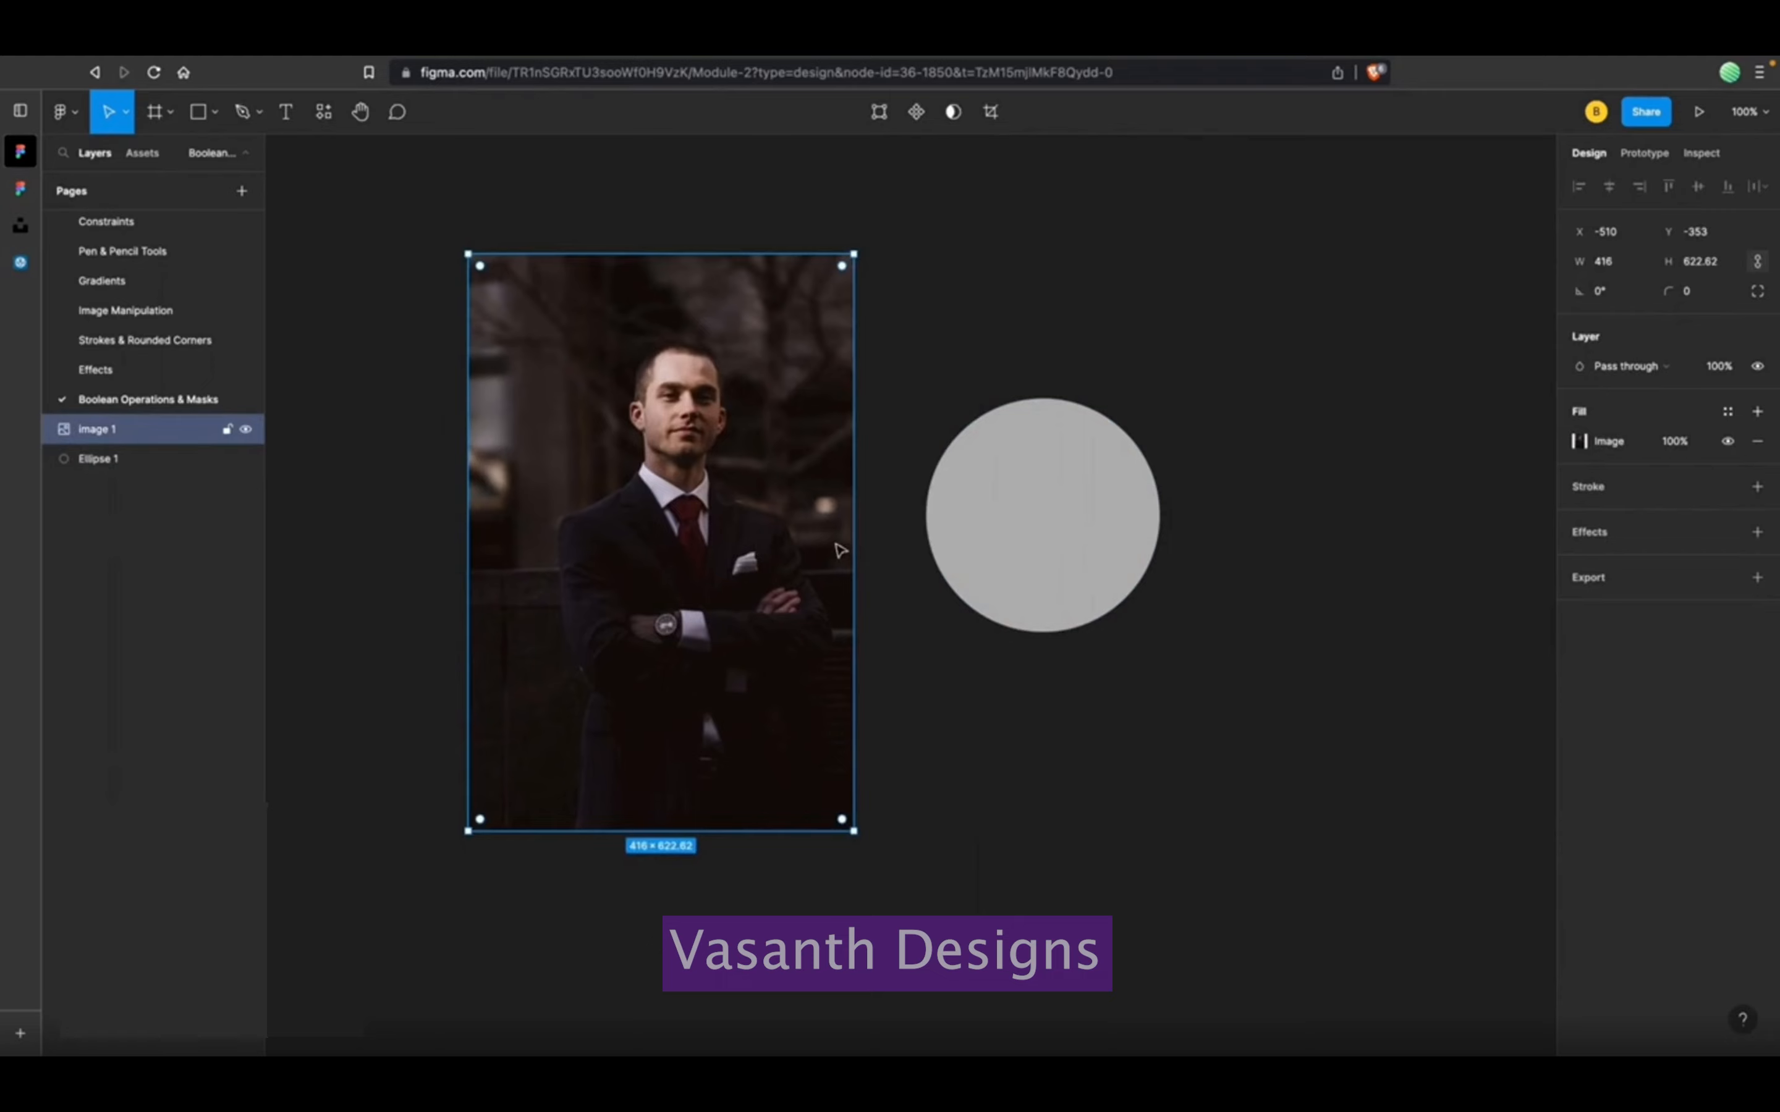
pyautogui.click(1035, 565)
pyautogui.moveTo(1036, 565); pyautogui.dragTo(1033, 552)
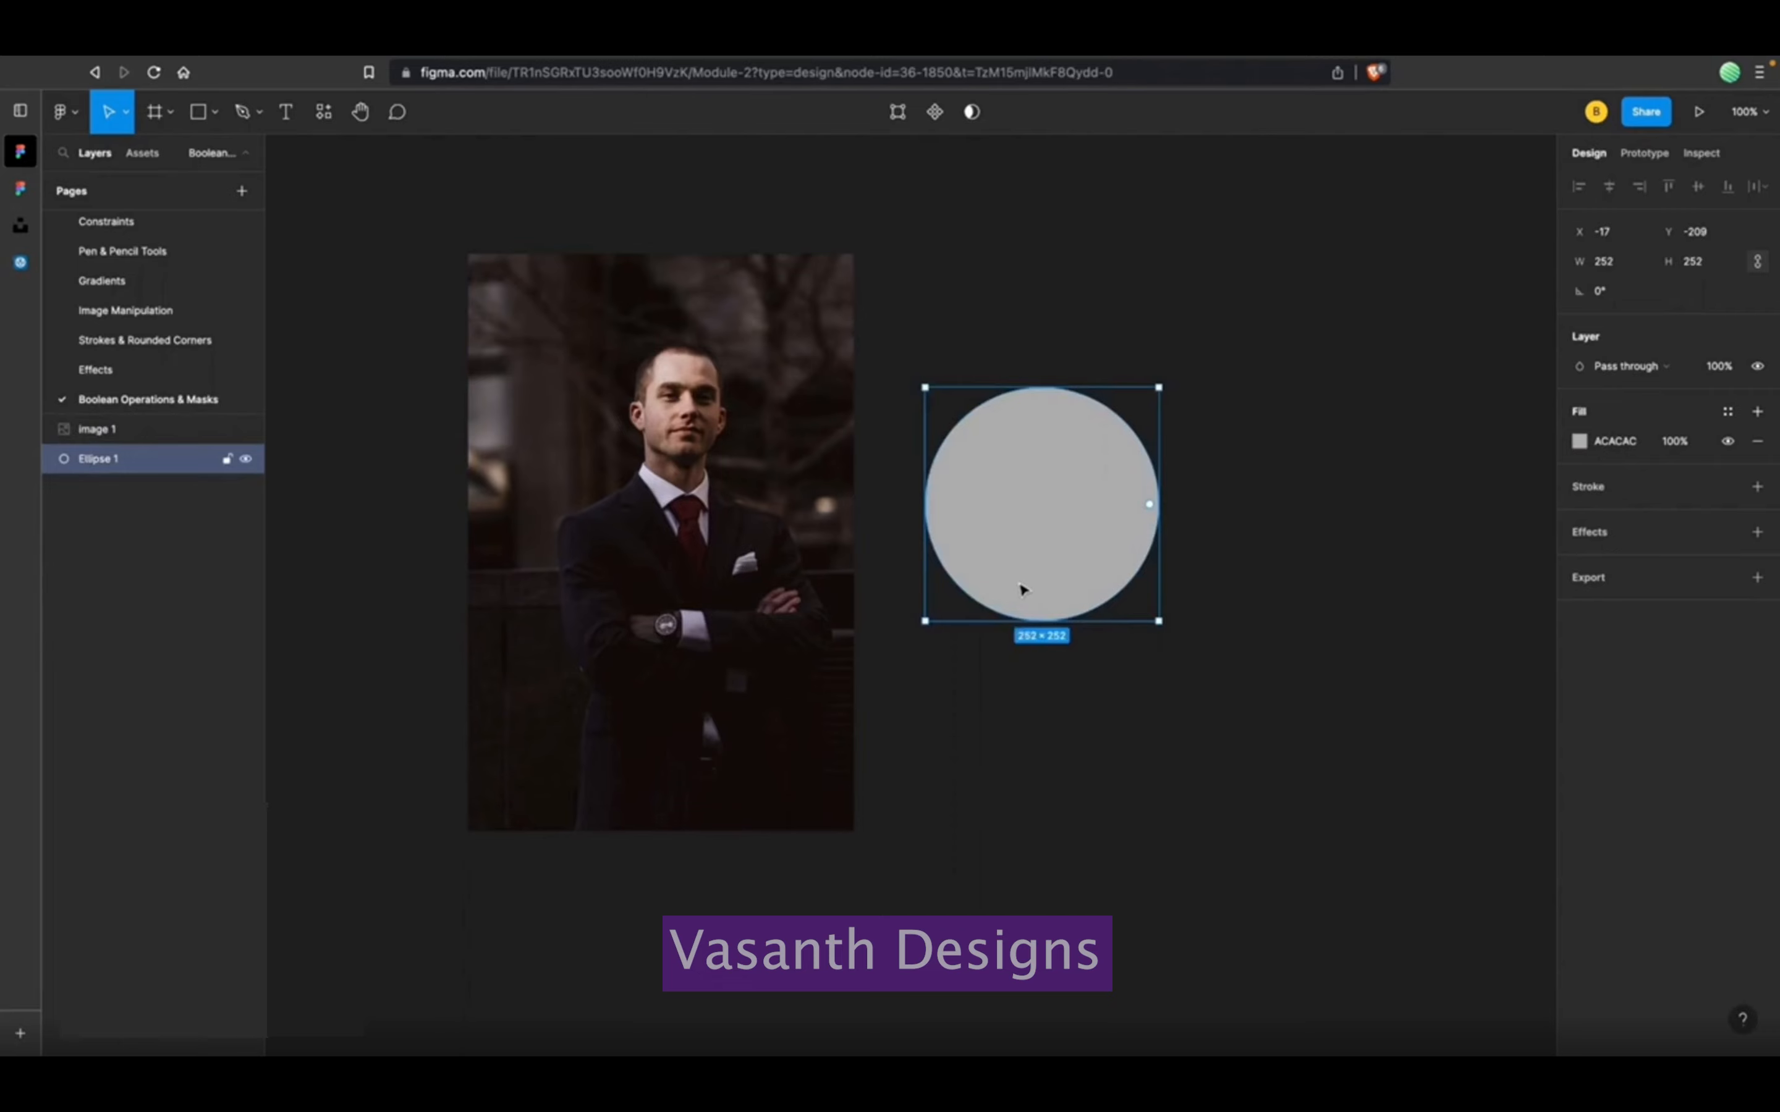
pyautogui.click(1084, 673)
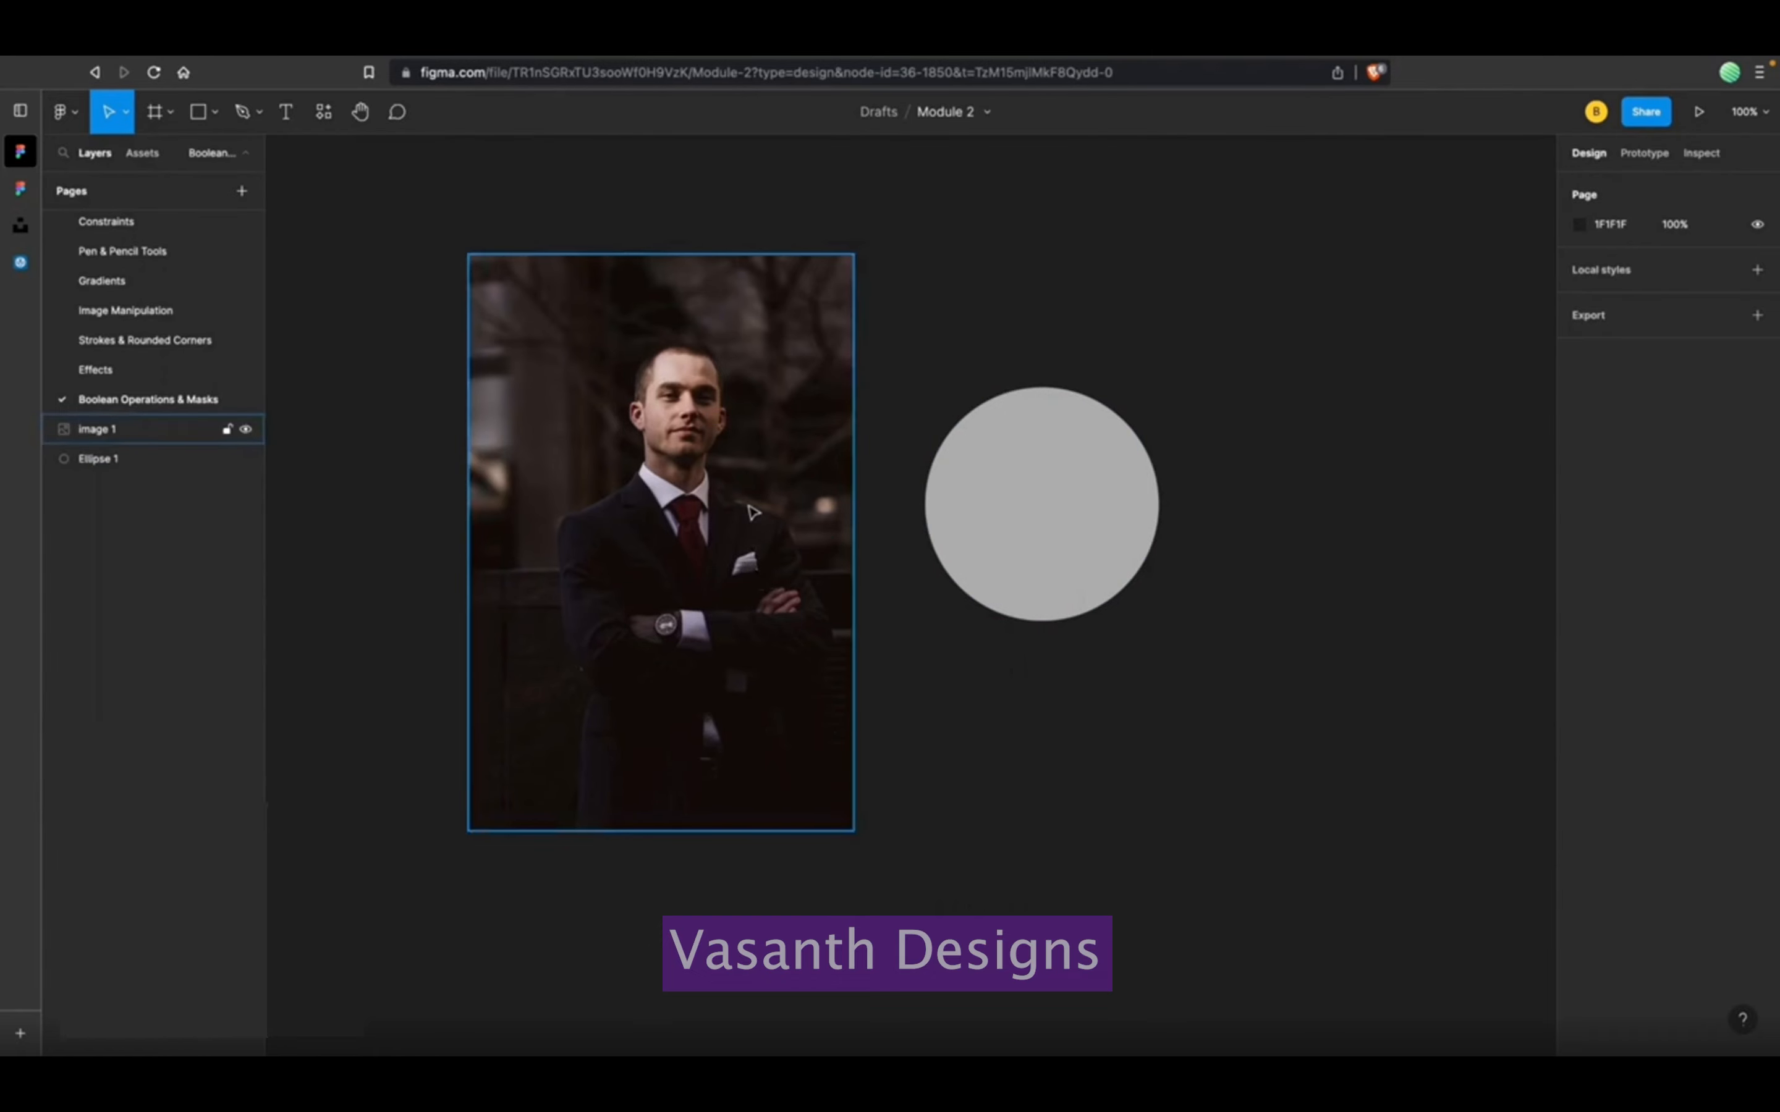
pyautogui.moveTo(721, 466); pyautogui.dragTo(740, 508)
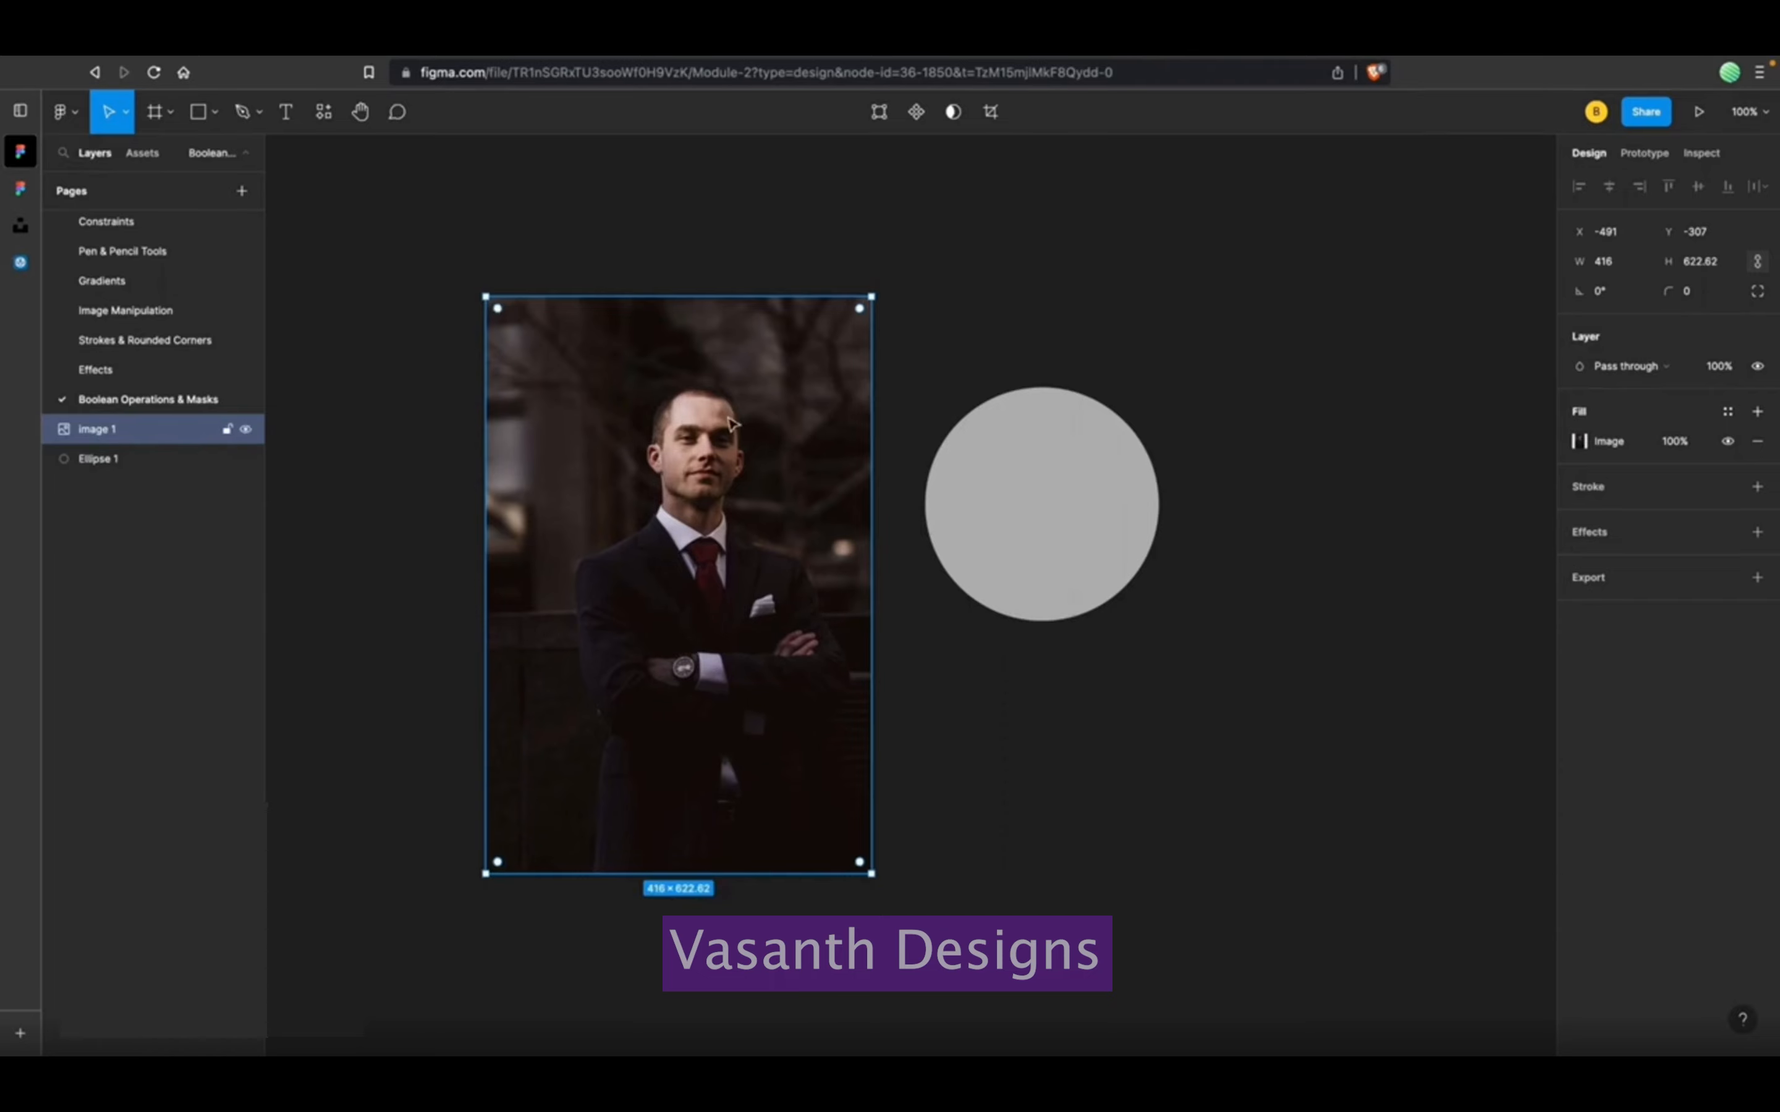
pyautogui.hscroll(-1, 712, 883)
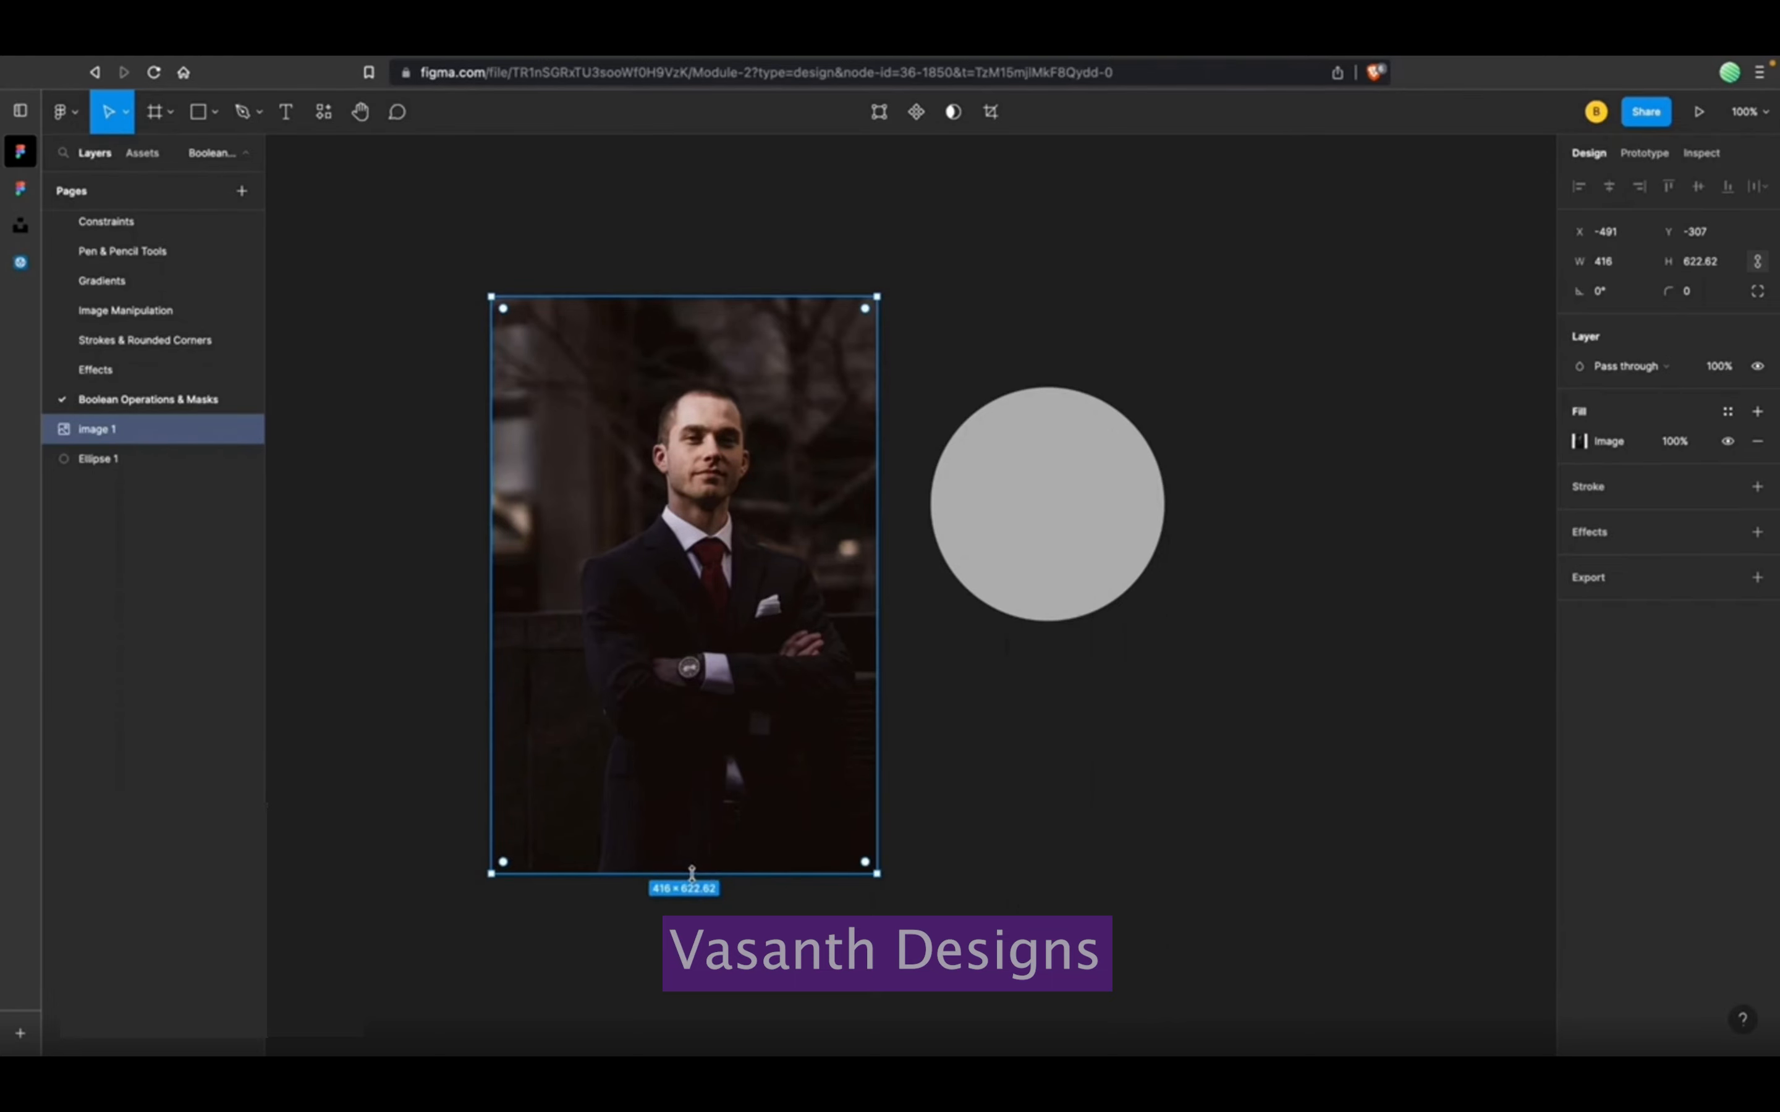
# Try cropping the portrait photo to the man's head and shoulders by pulling in its four edges to about 242 × 232.
pyautogui.moveTo(691, 873); pyautogui.dragTo(676, 576)
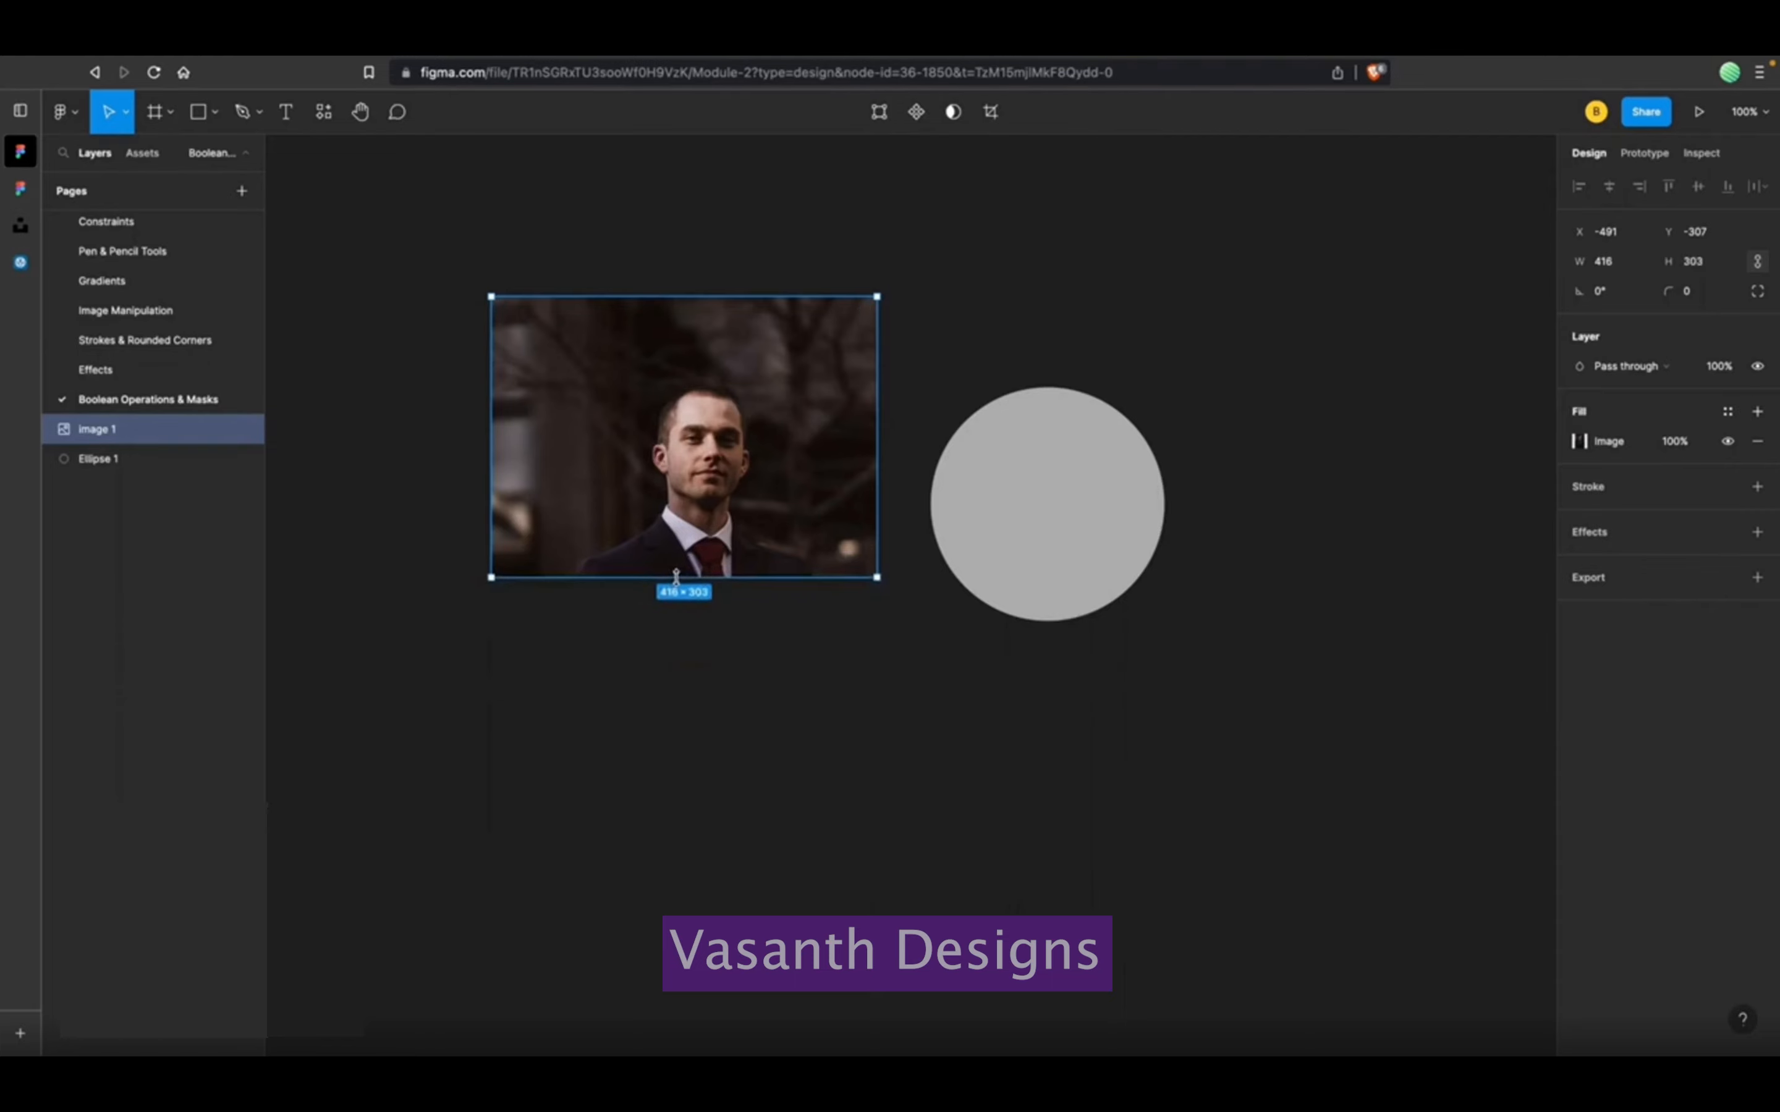
pyautogui.moveTo(877, 525); pyautogui.dragTo(813, 525)
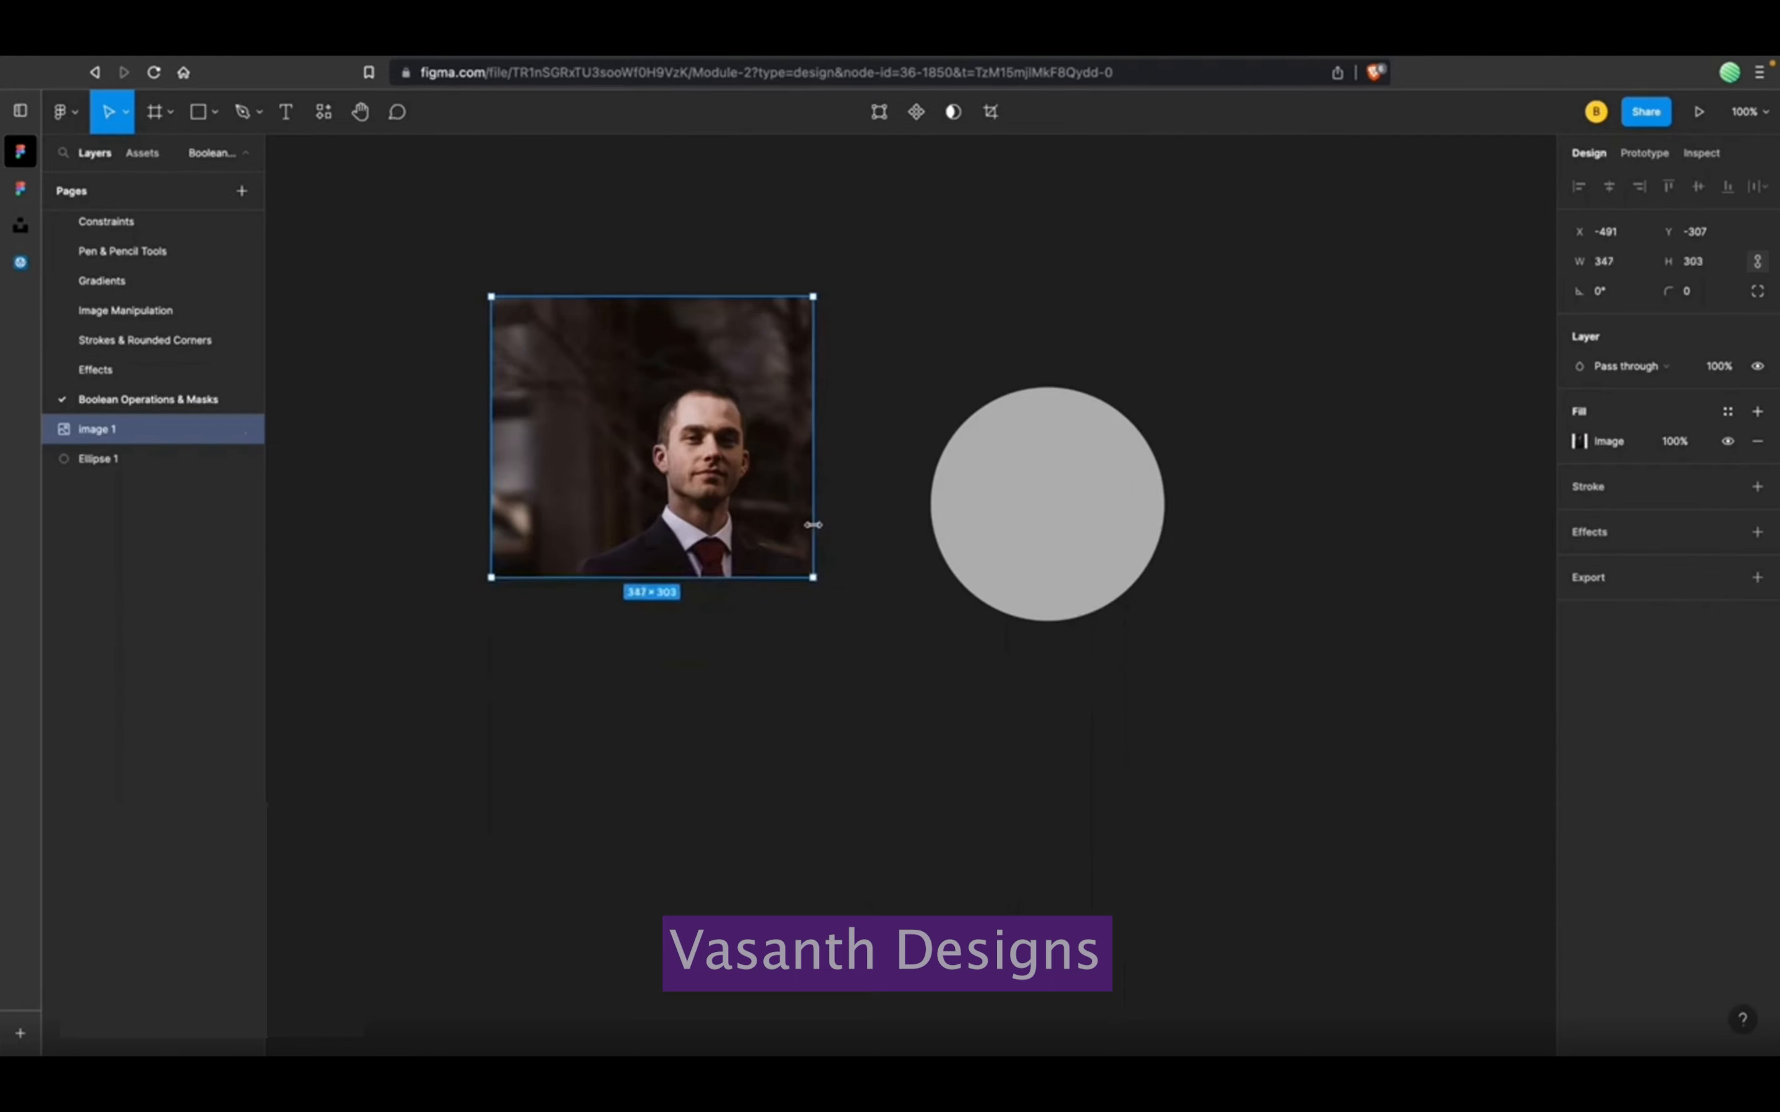
pyautogui.moveTo(491, 503); pyautogui.dragTo(588, 487)
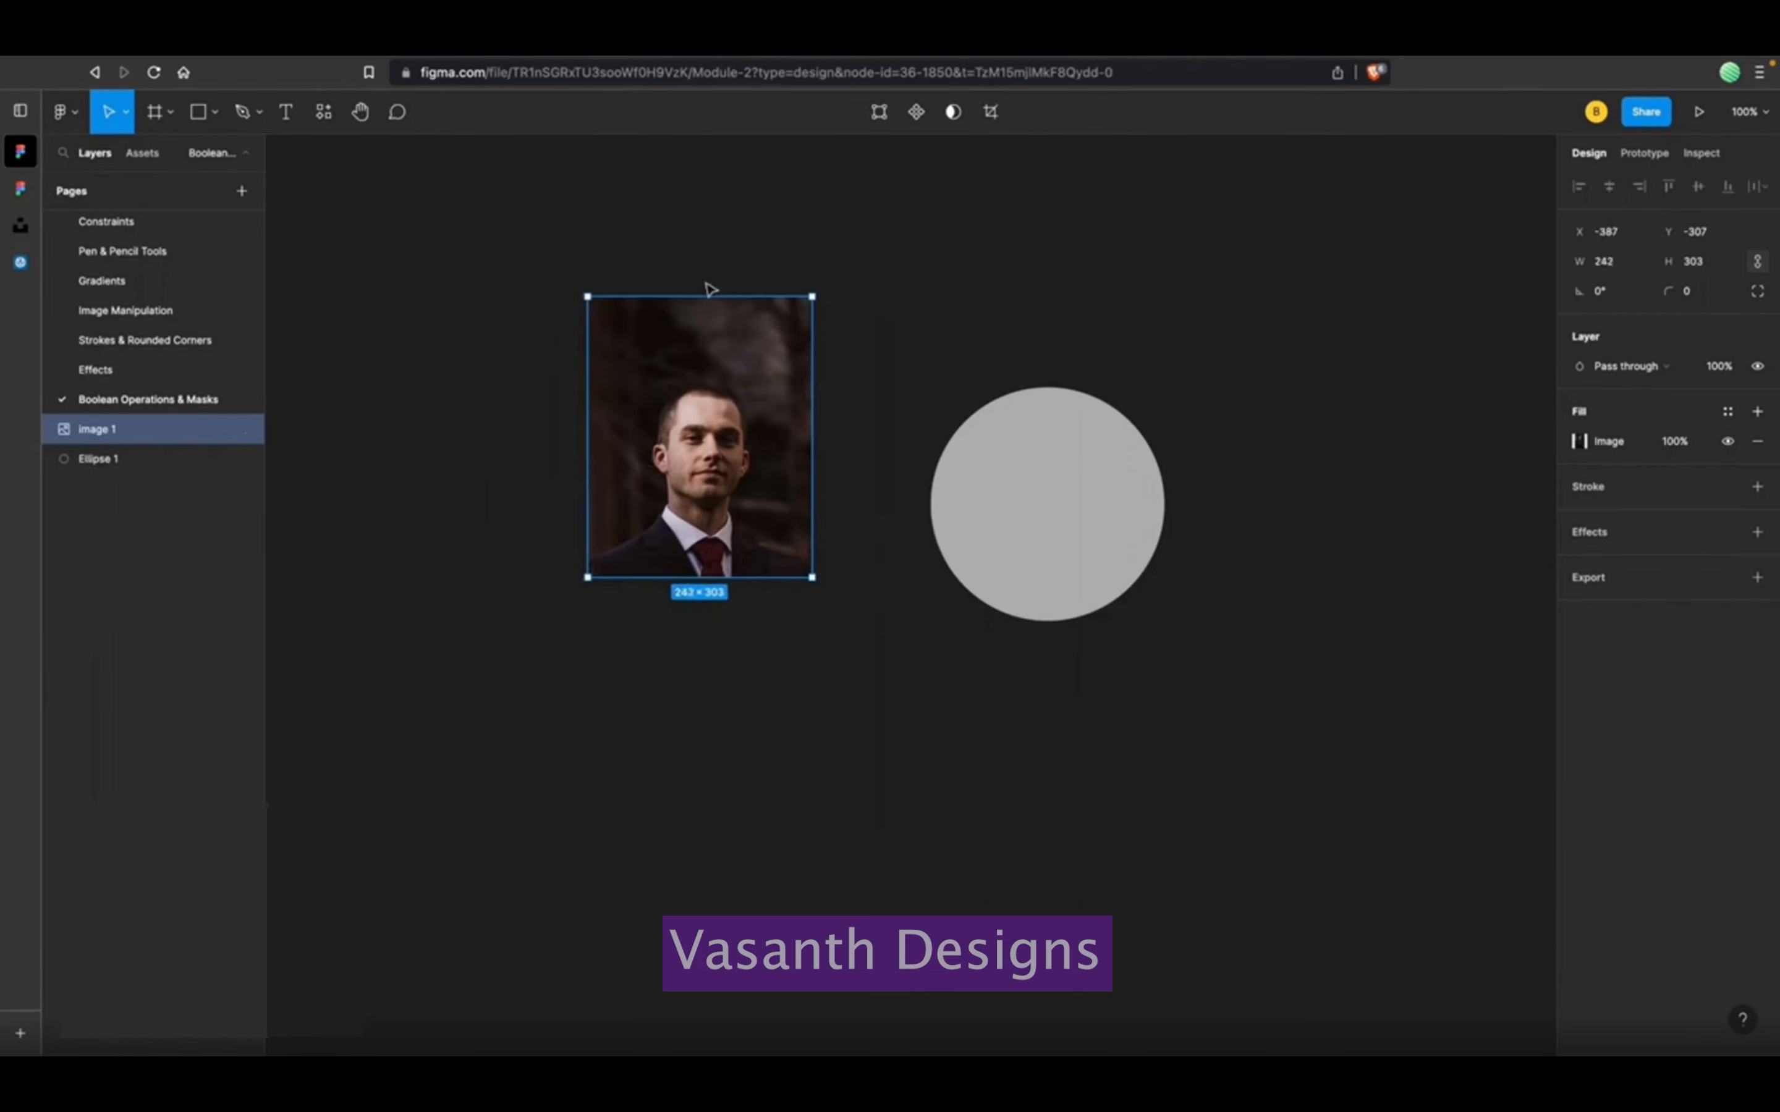
pyautogui.moveTo(700, 296); pyautogui.dragTo(699, 361)
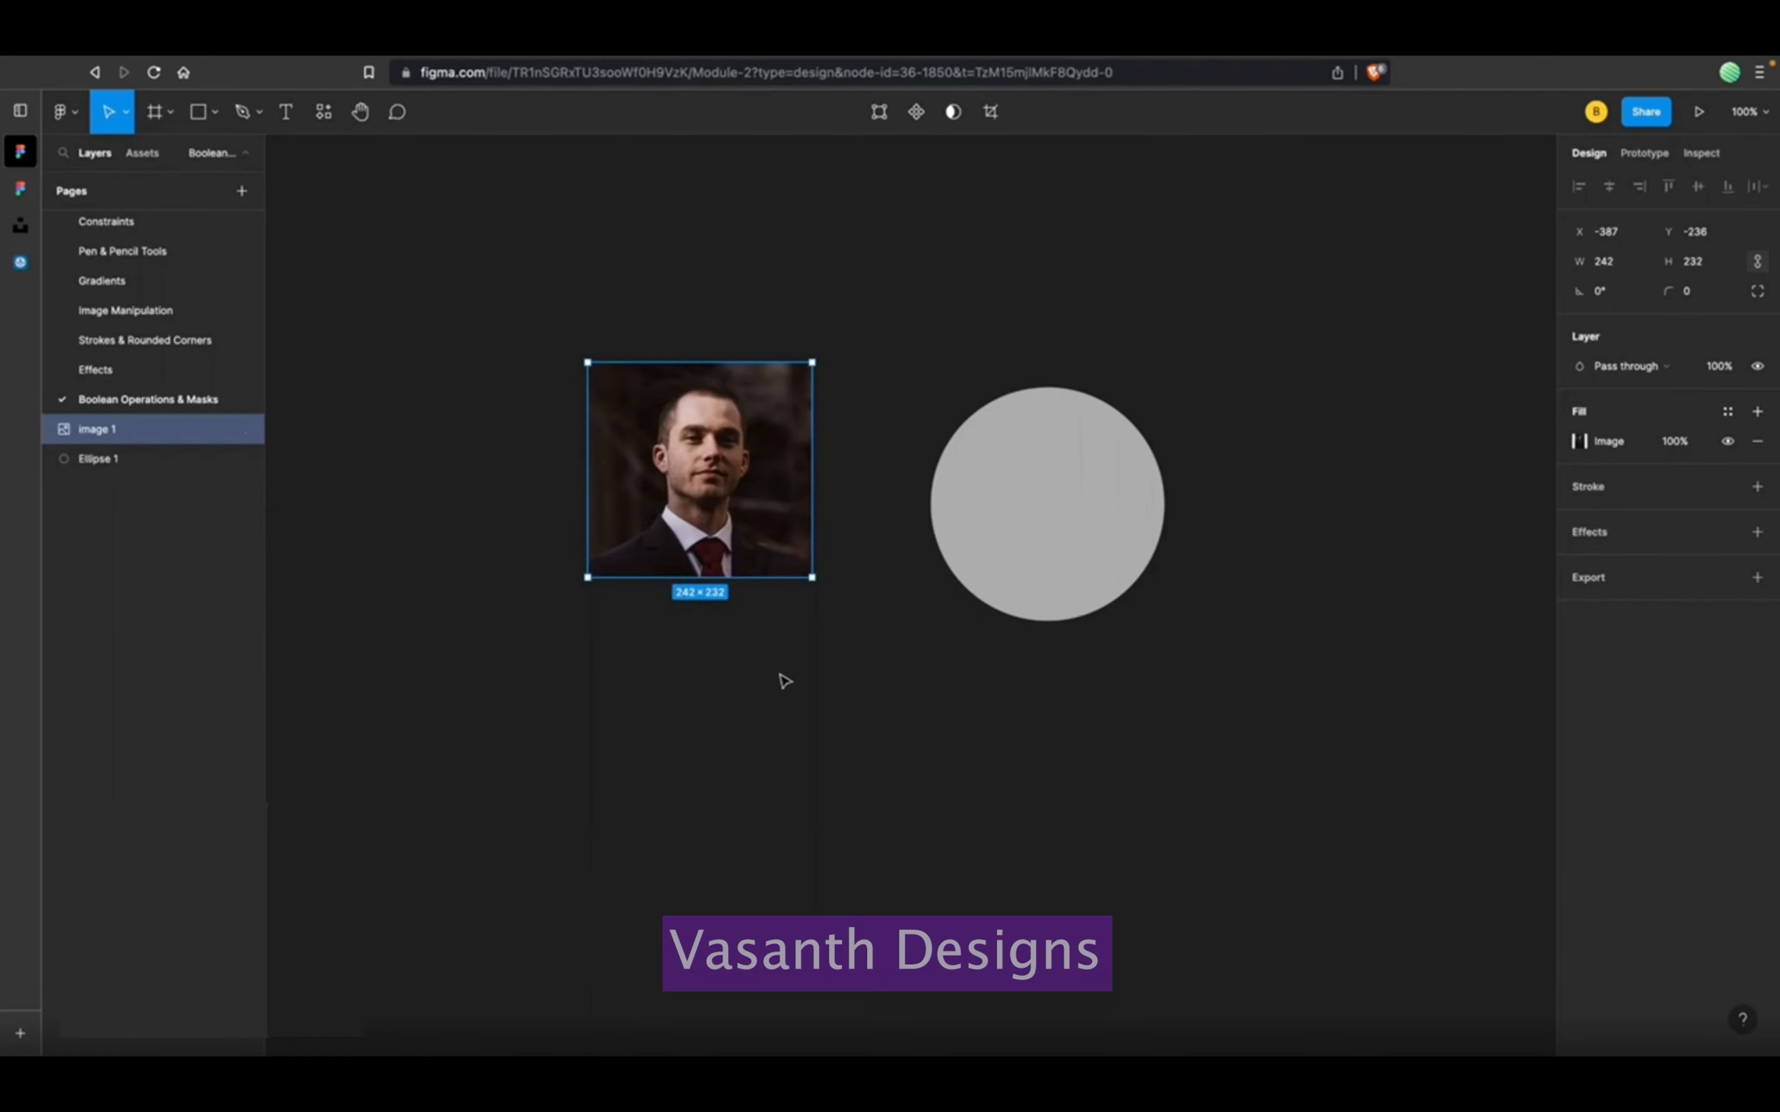
# Undo all the edge crops on the portrait photo and deselect it.
pyautogui.press('super+z')
pyautogui.press('super+z')
pyautogui.press('super+z')
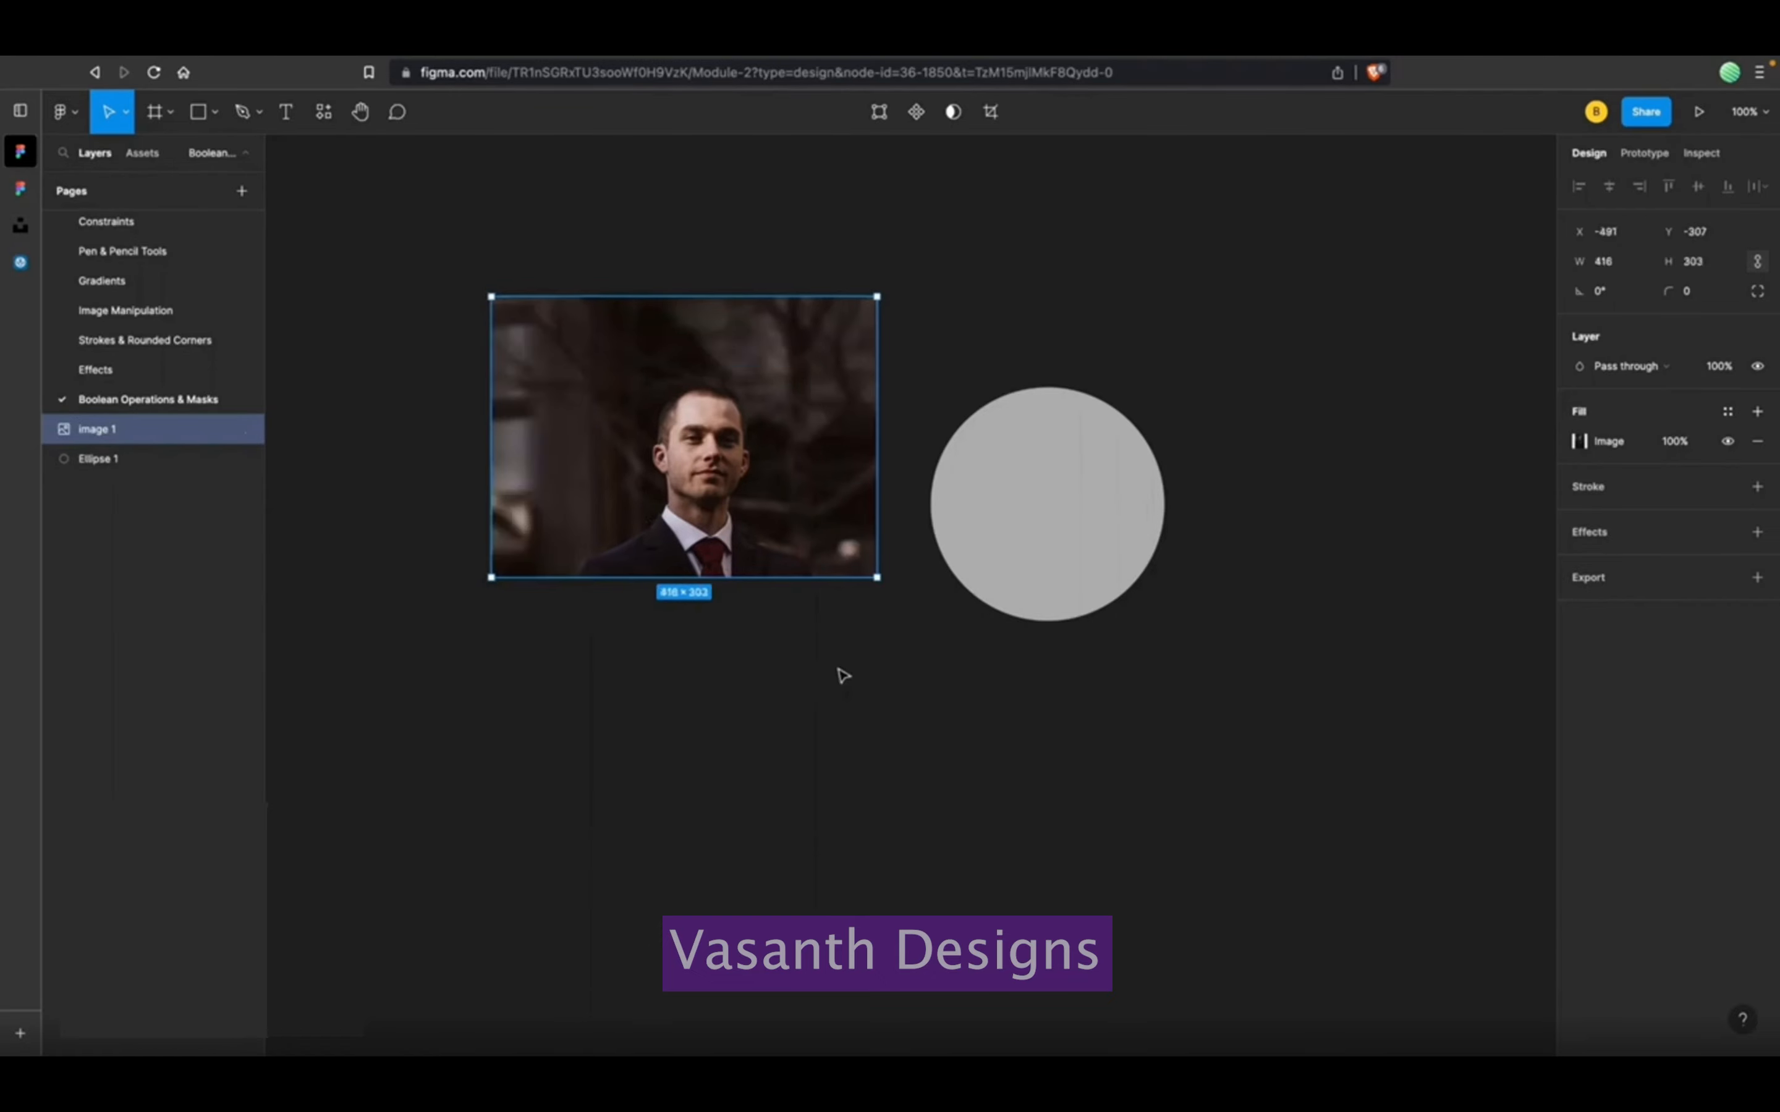
pyautogui.press('super+z')
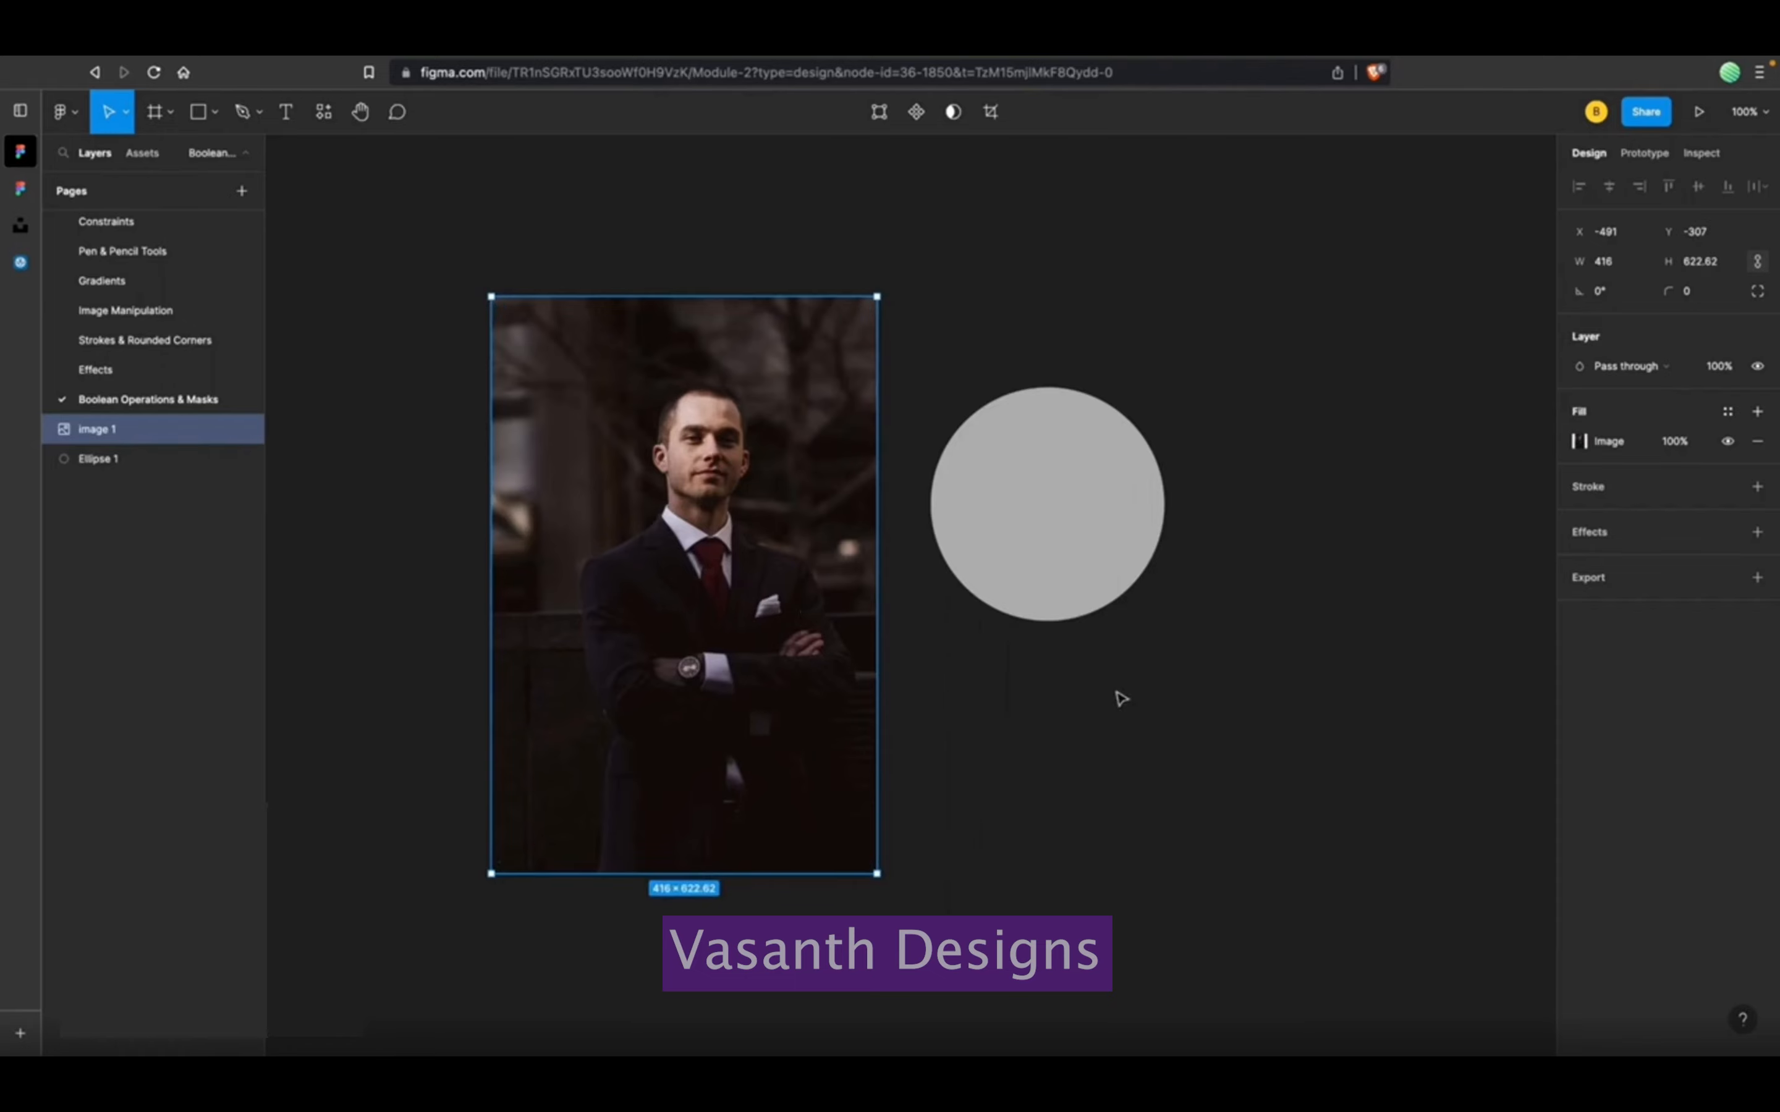
pyautogui.scroll(-2, 1118, 698)
pyautogui.hscroll(2, 1118, 698)
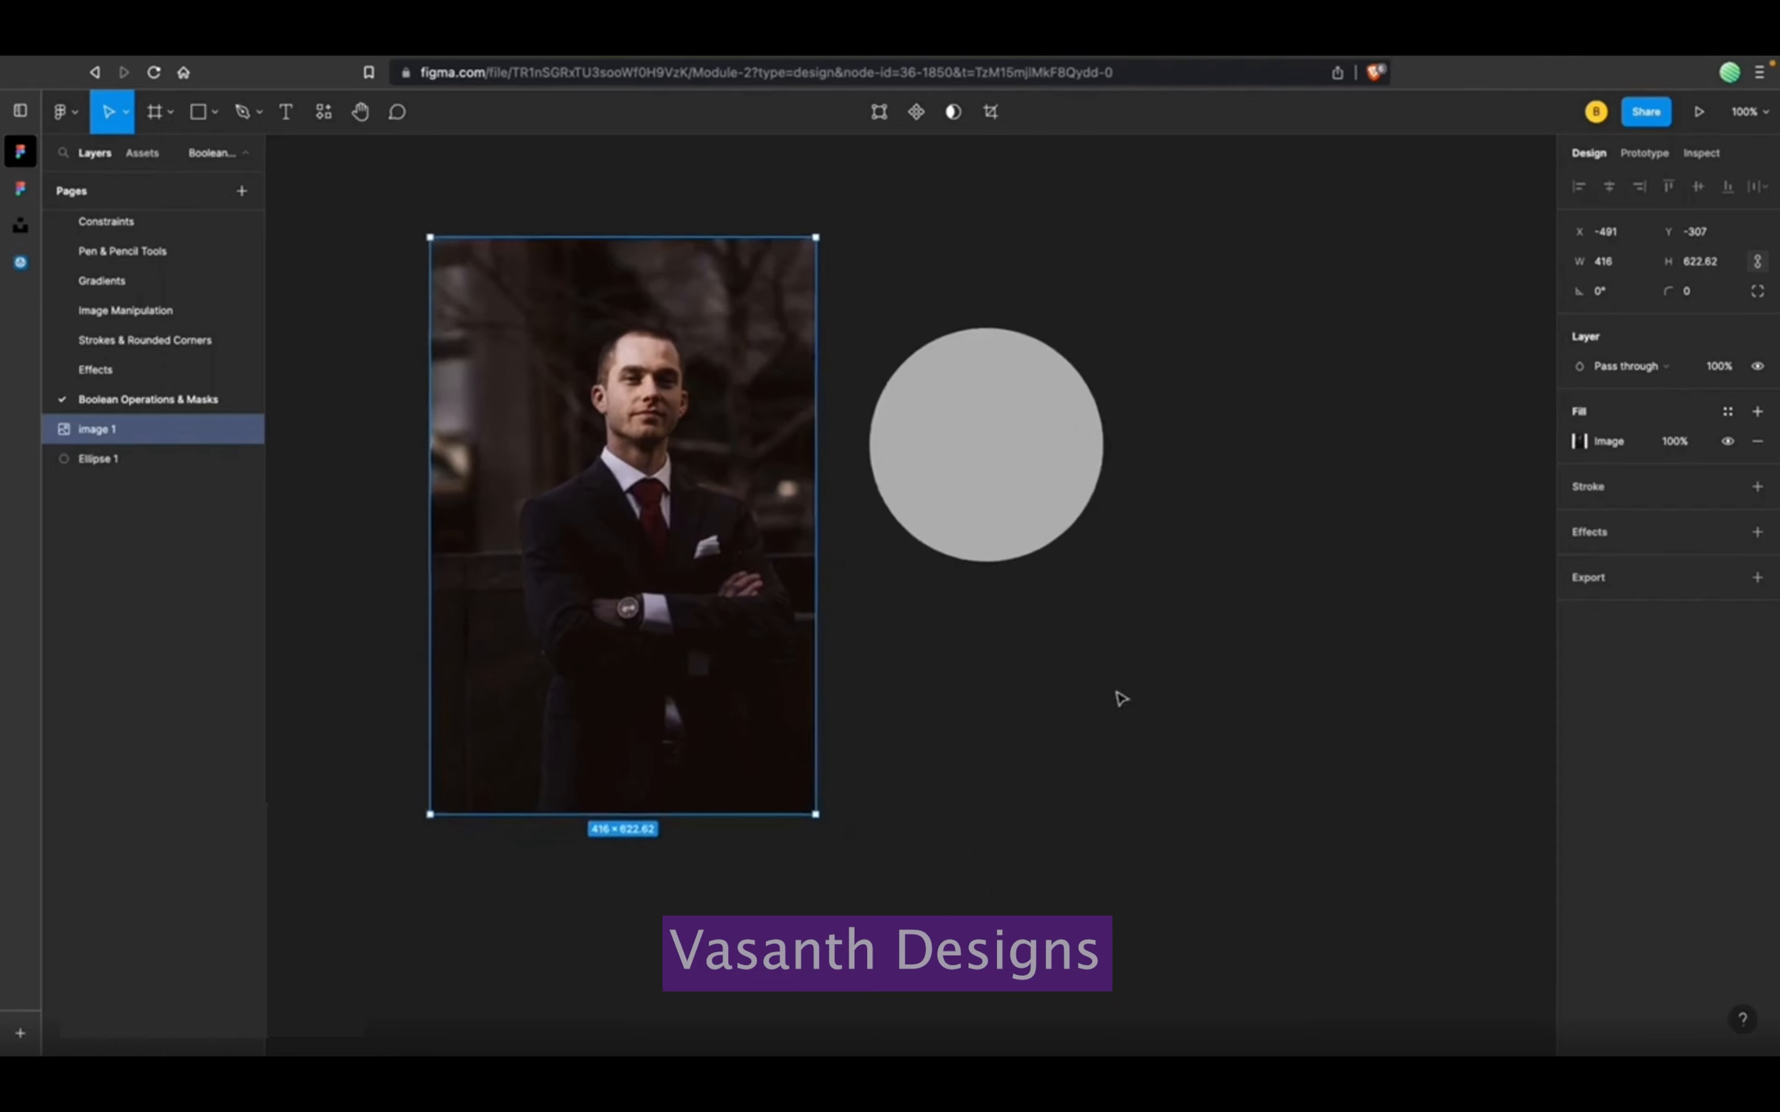
pyautogui.click(875, 618)
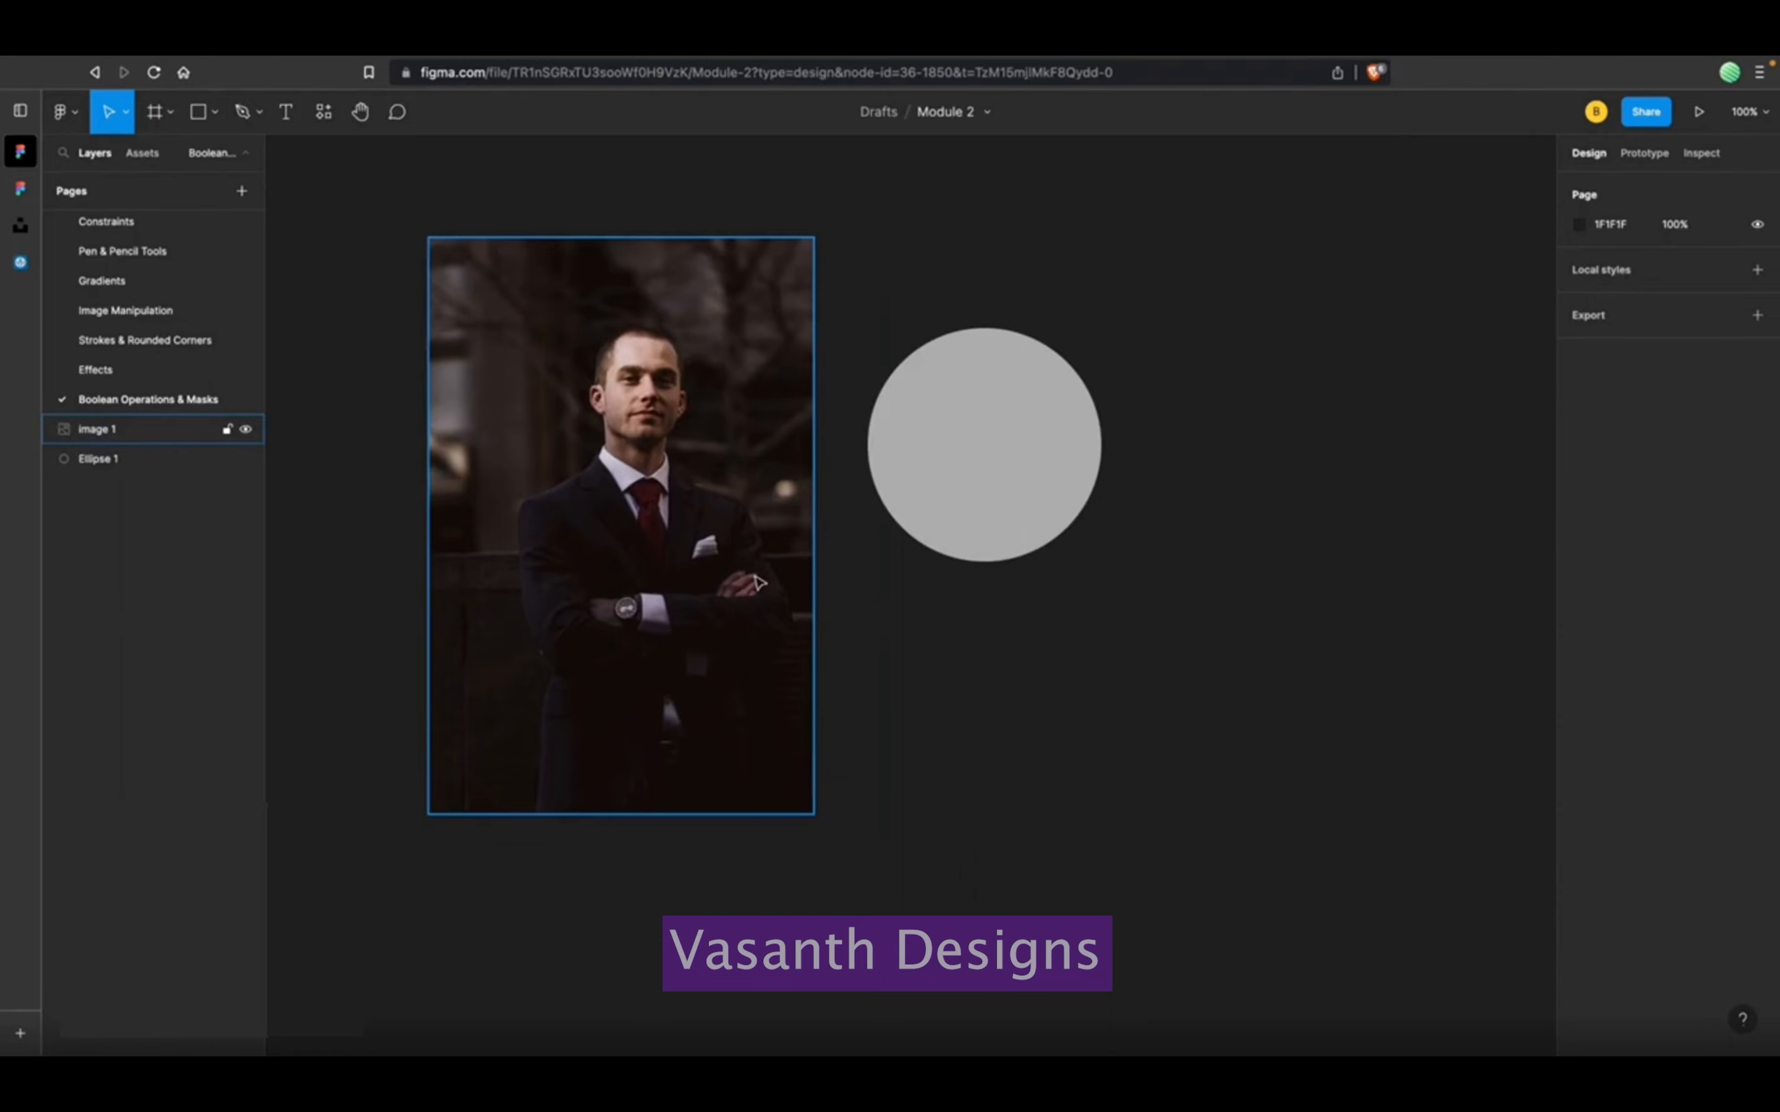
# Move the portrait photo over the grey circle to X -137, Y -268 so the face sits within the circle.
pyautogui.click(1000, 502)
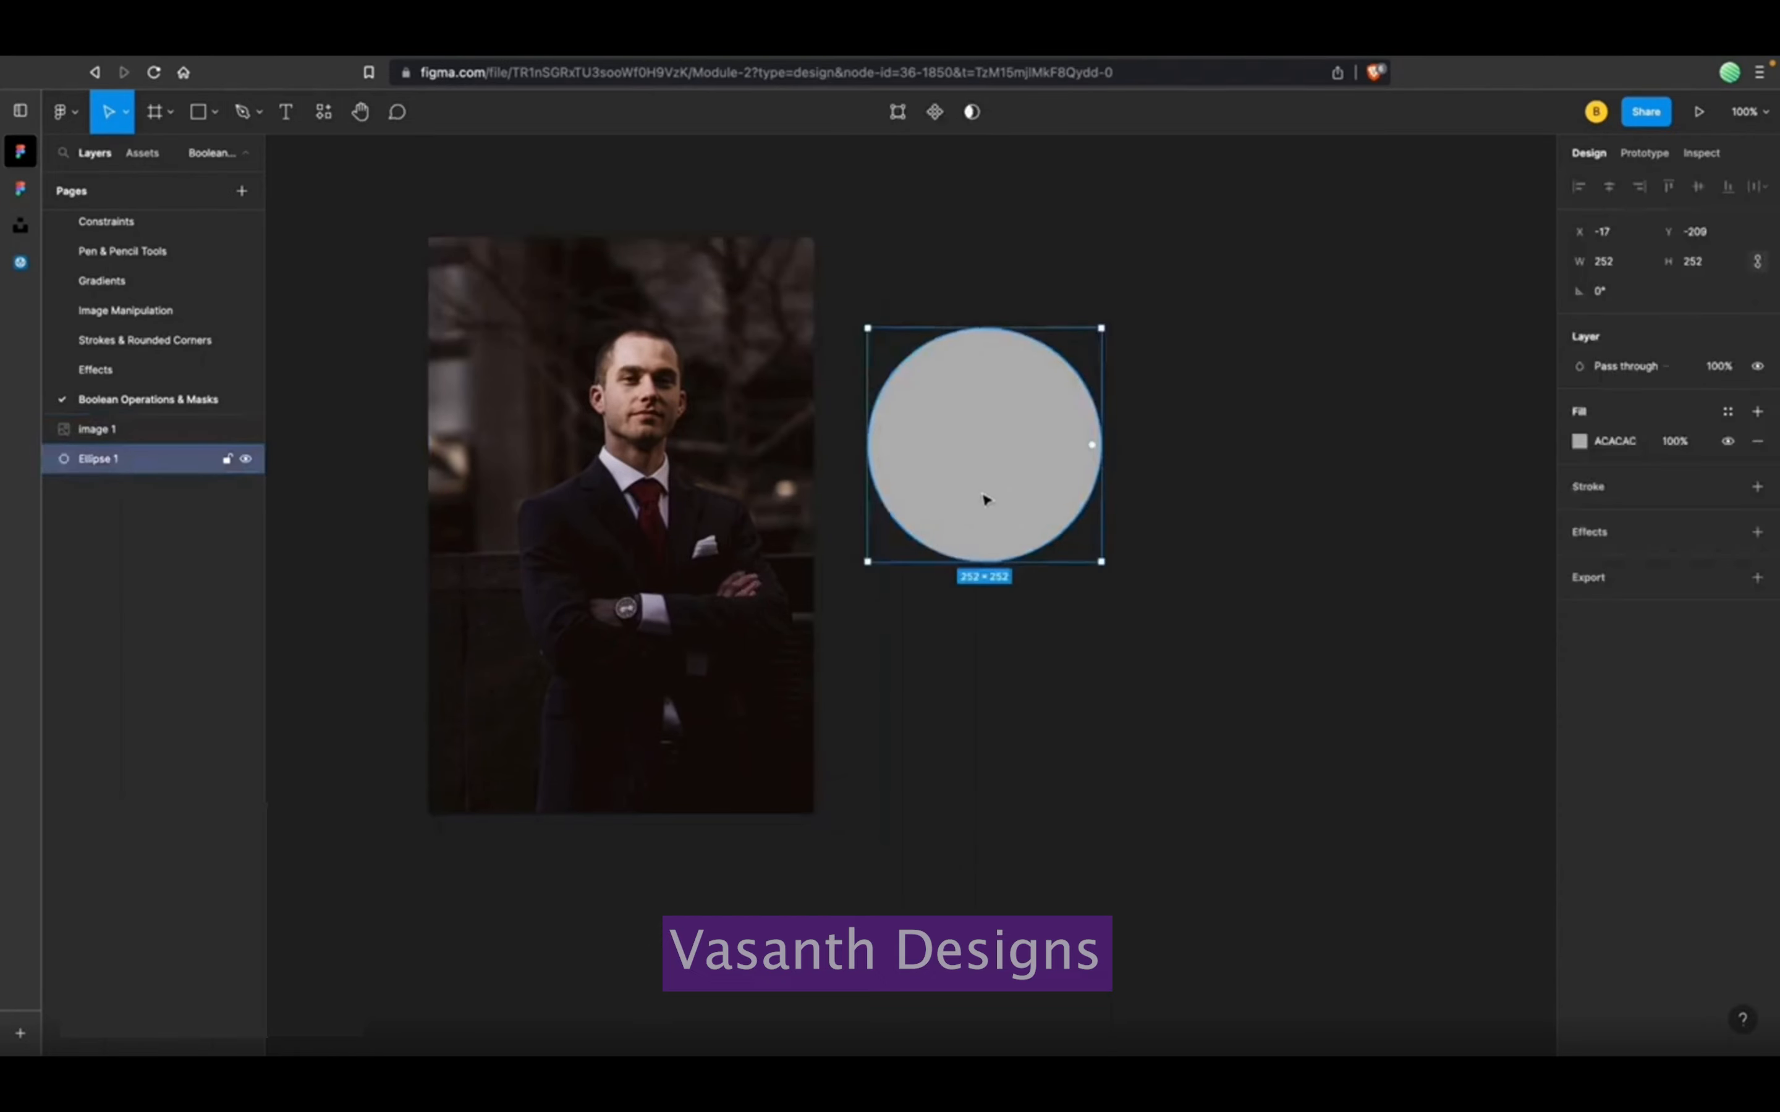
pyautogui.scroll(-1, 736, 478)
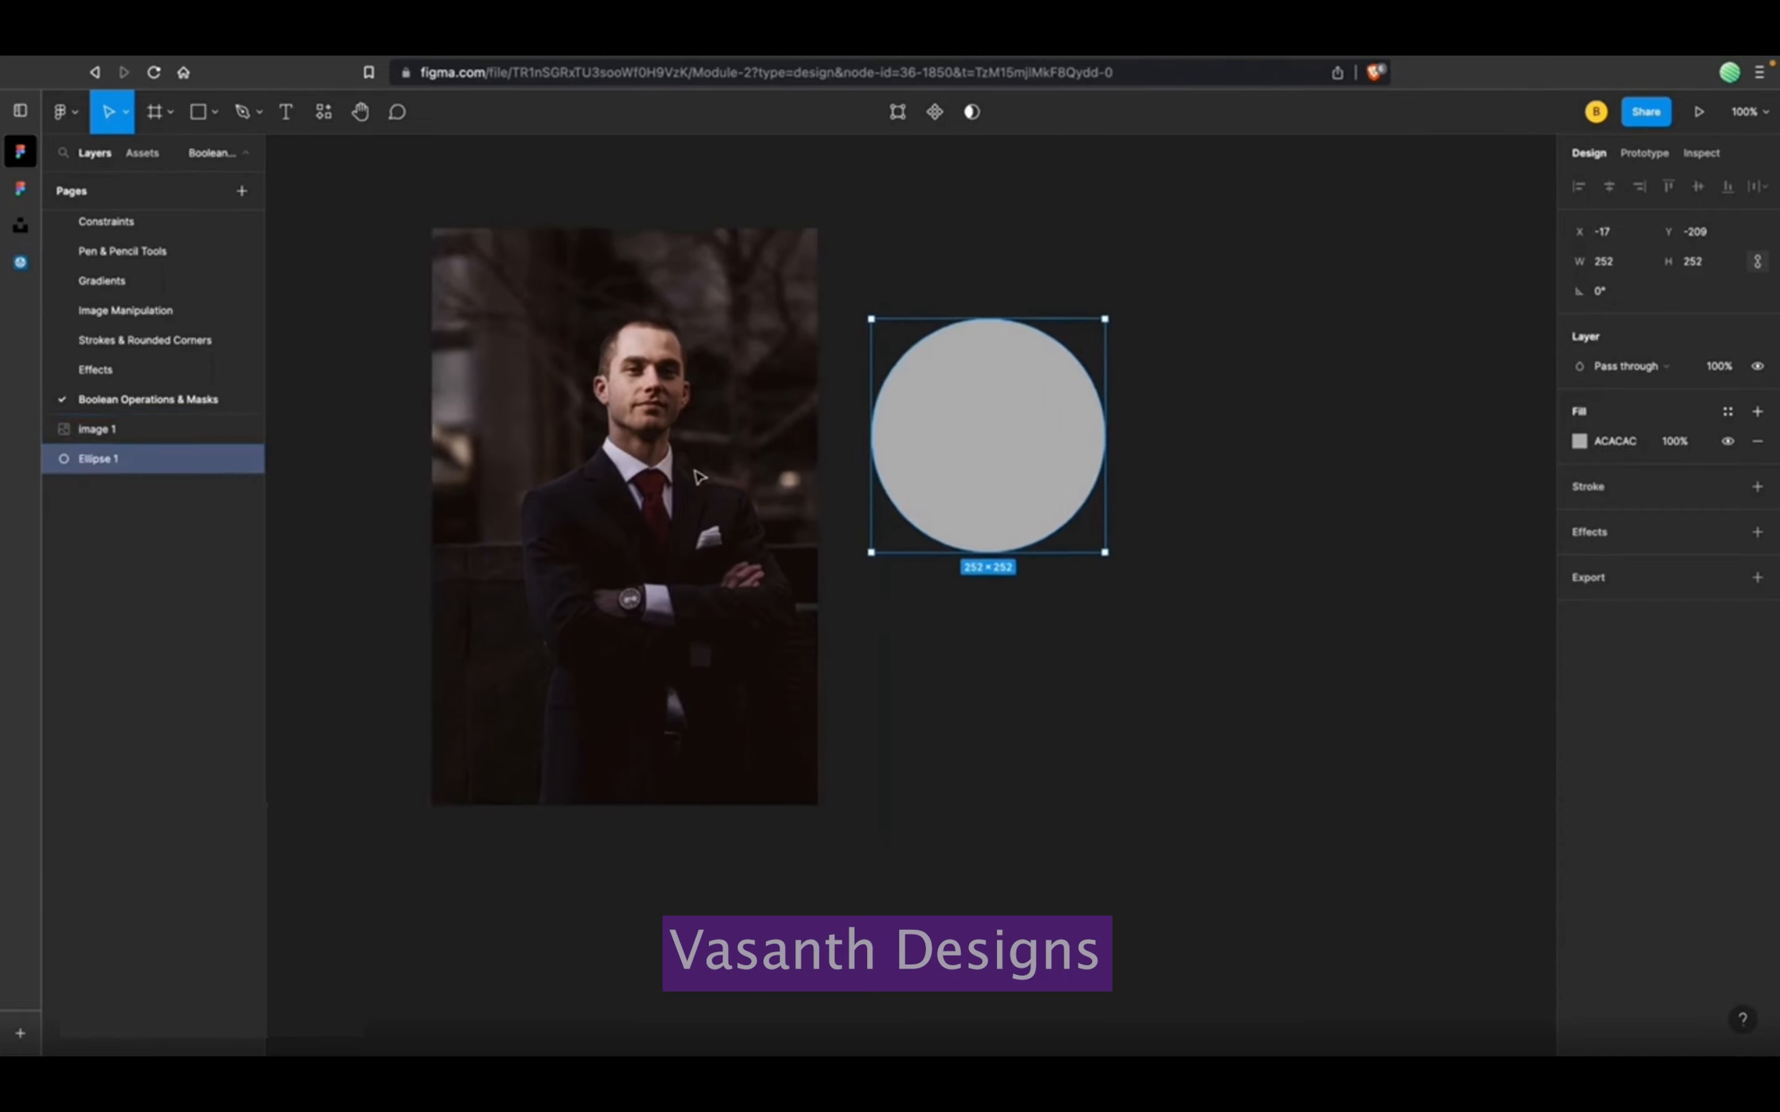
pyautogui.click(645, 432)
pyautogui.moveTo(645, 431); pyautogui.dragTo(1052, 425)
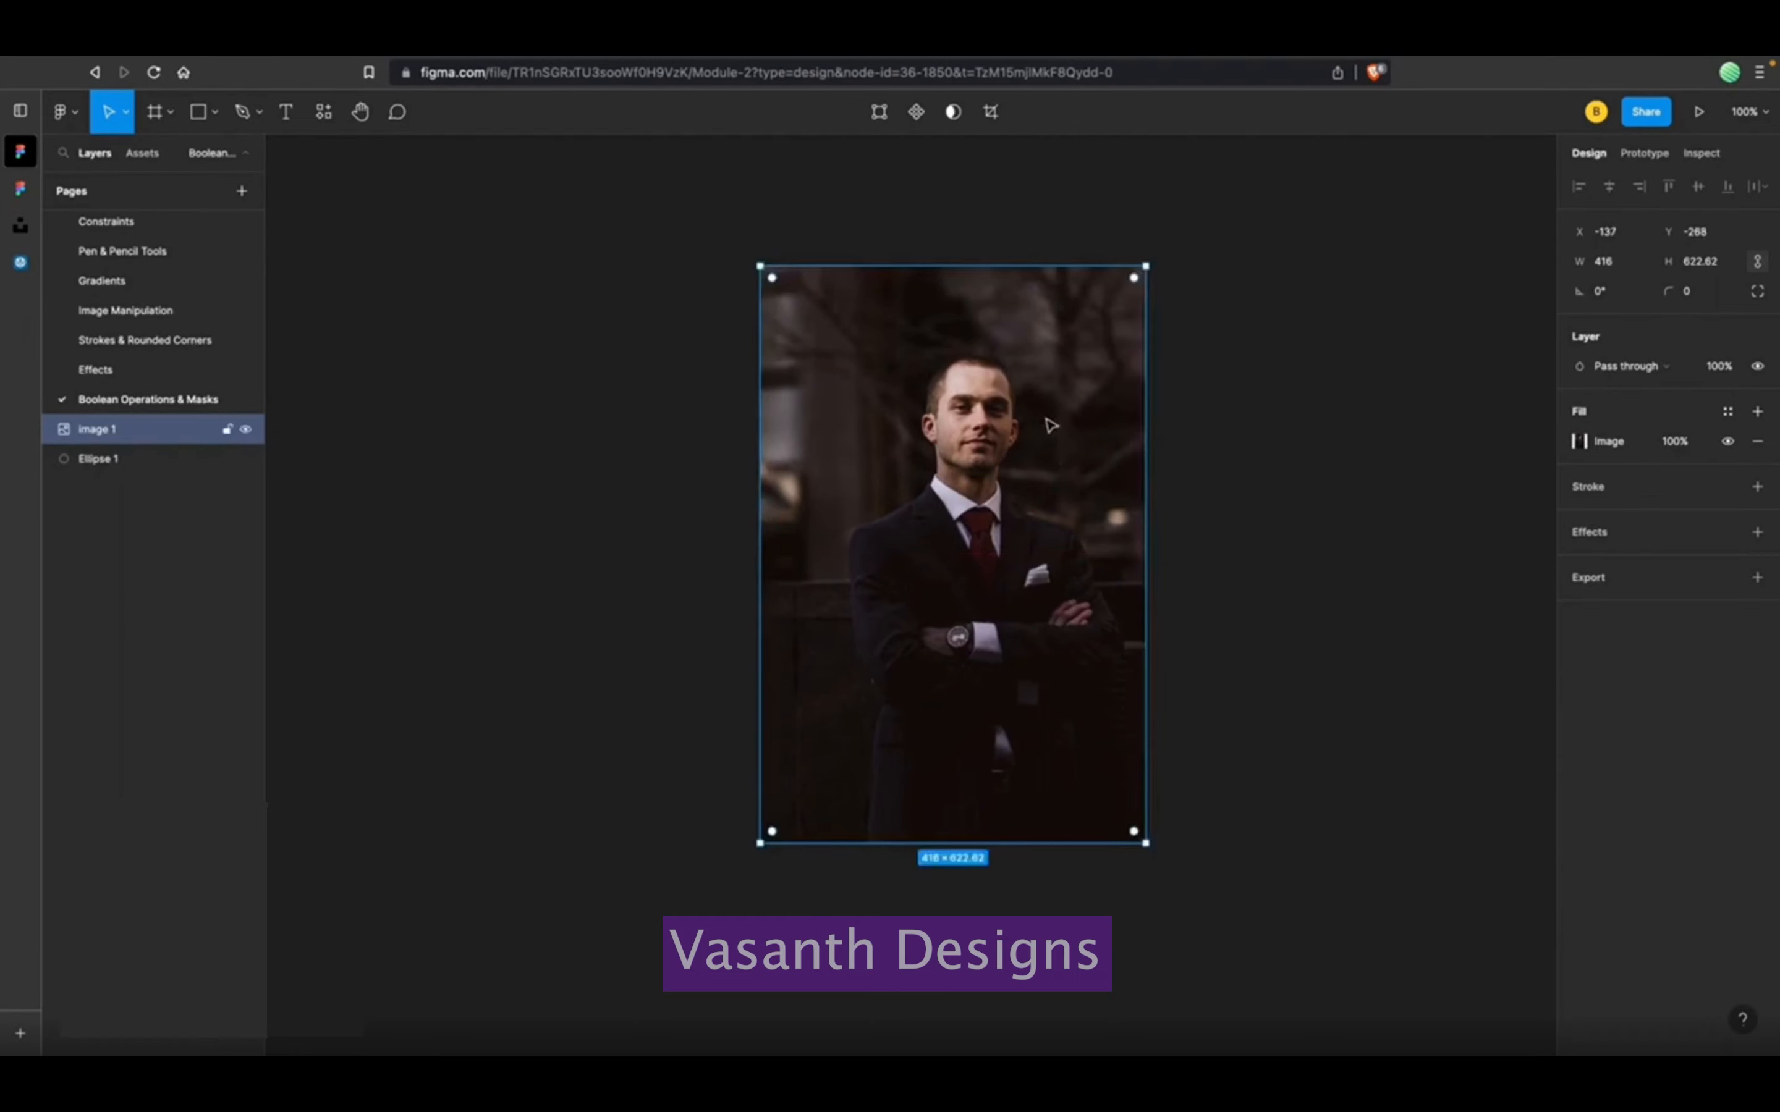
# Select the photo and the circle together and use the circle as a mask.
pyautogui.click(1294, 266)
pyautogui.moveTo(1288, 258); pyautogui.dragTo(807, 542)
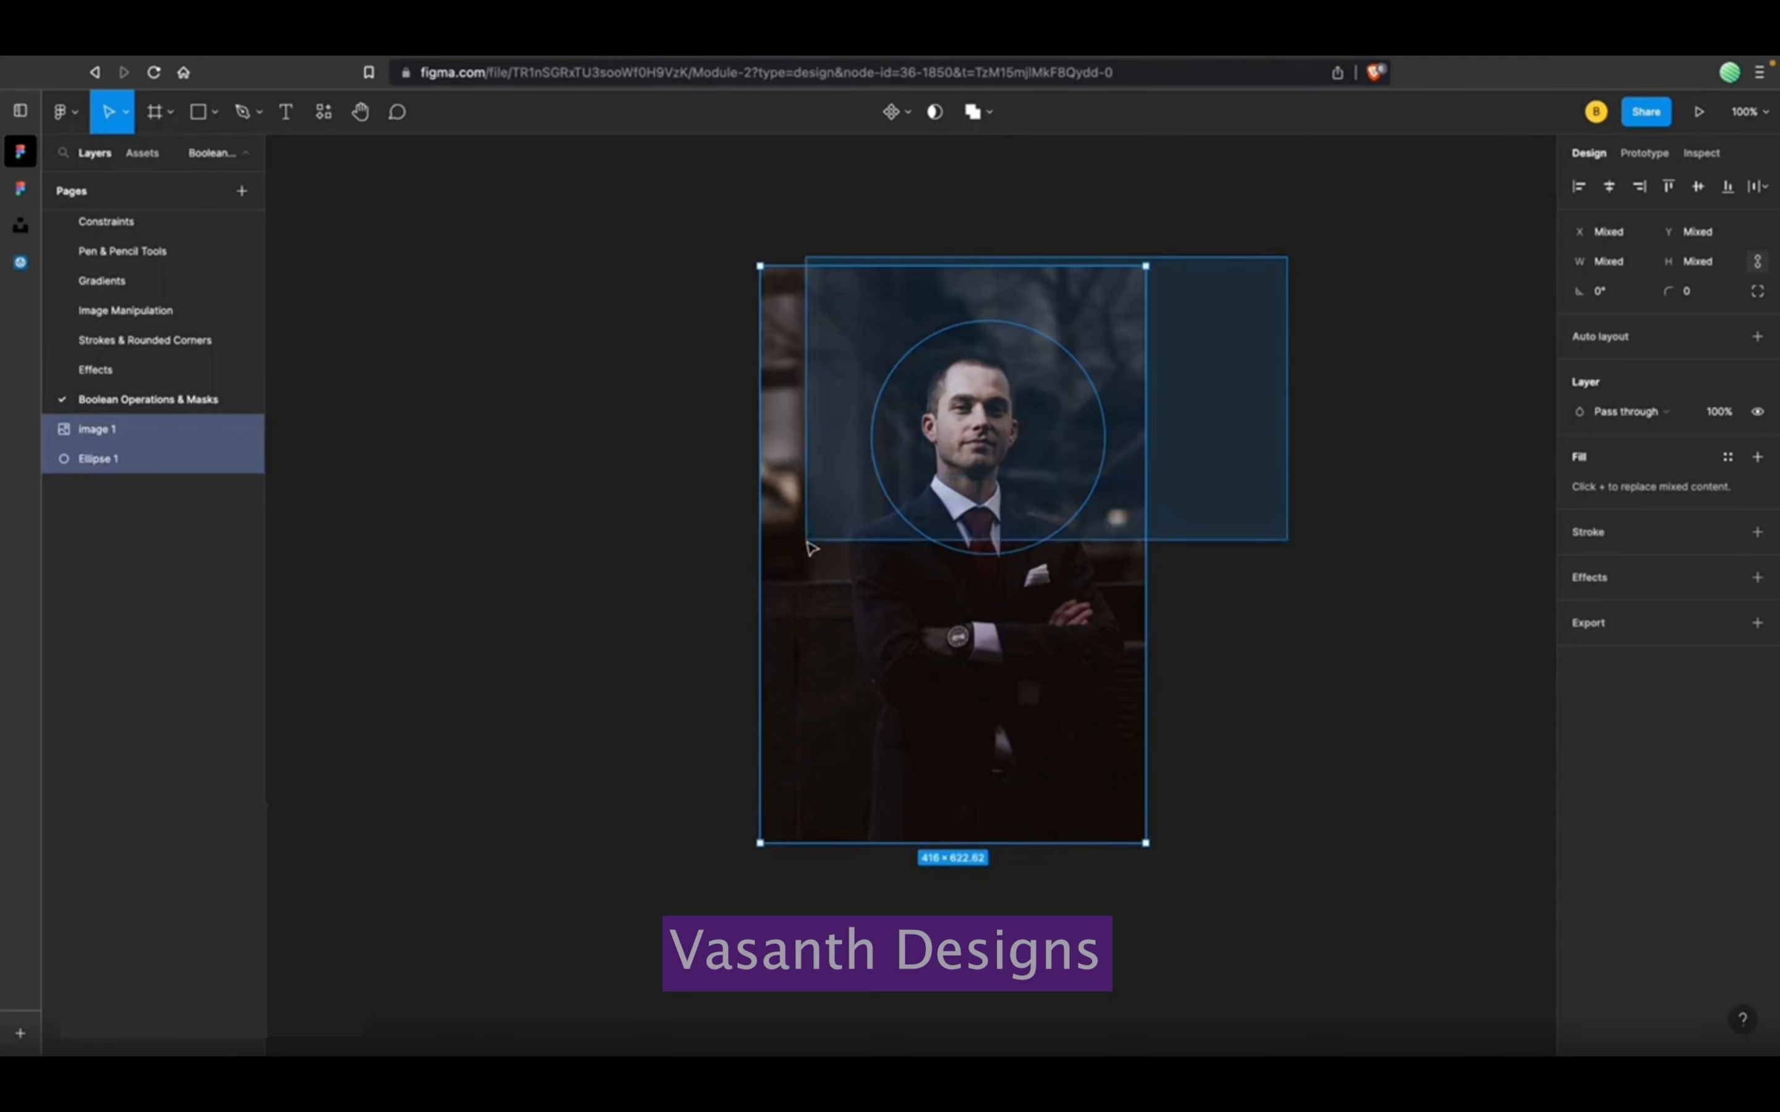
pyautogui.moveTo(811, 548); pyautogui.dragTo(811, 547)
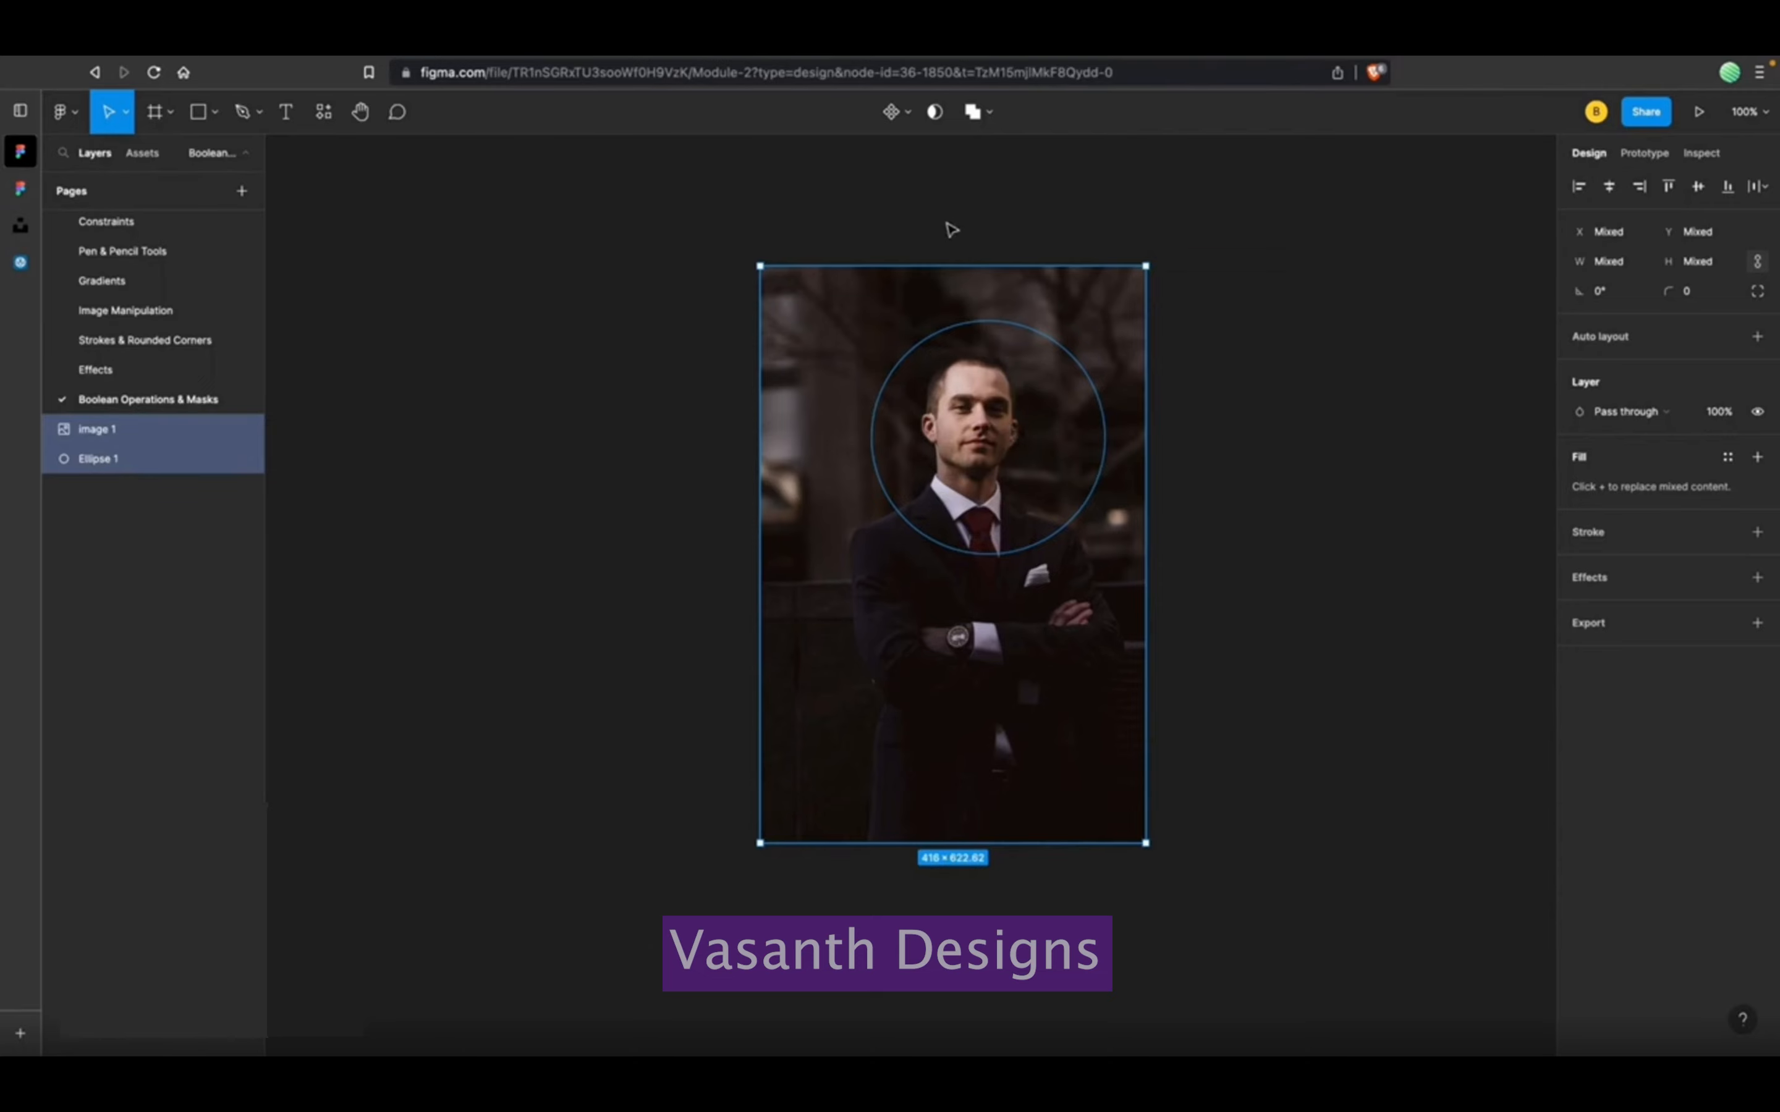
pyautogui.click(934, 114)
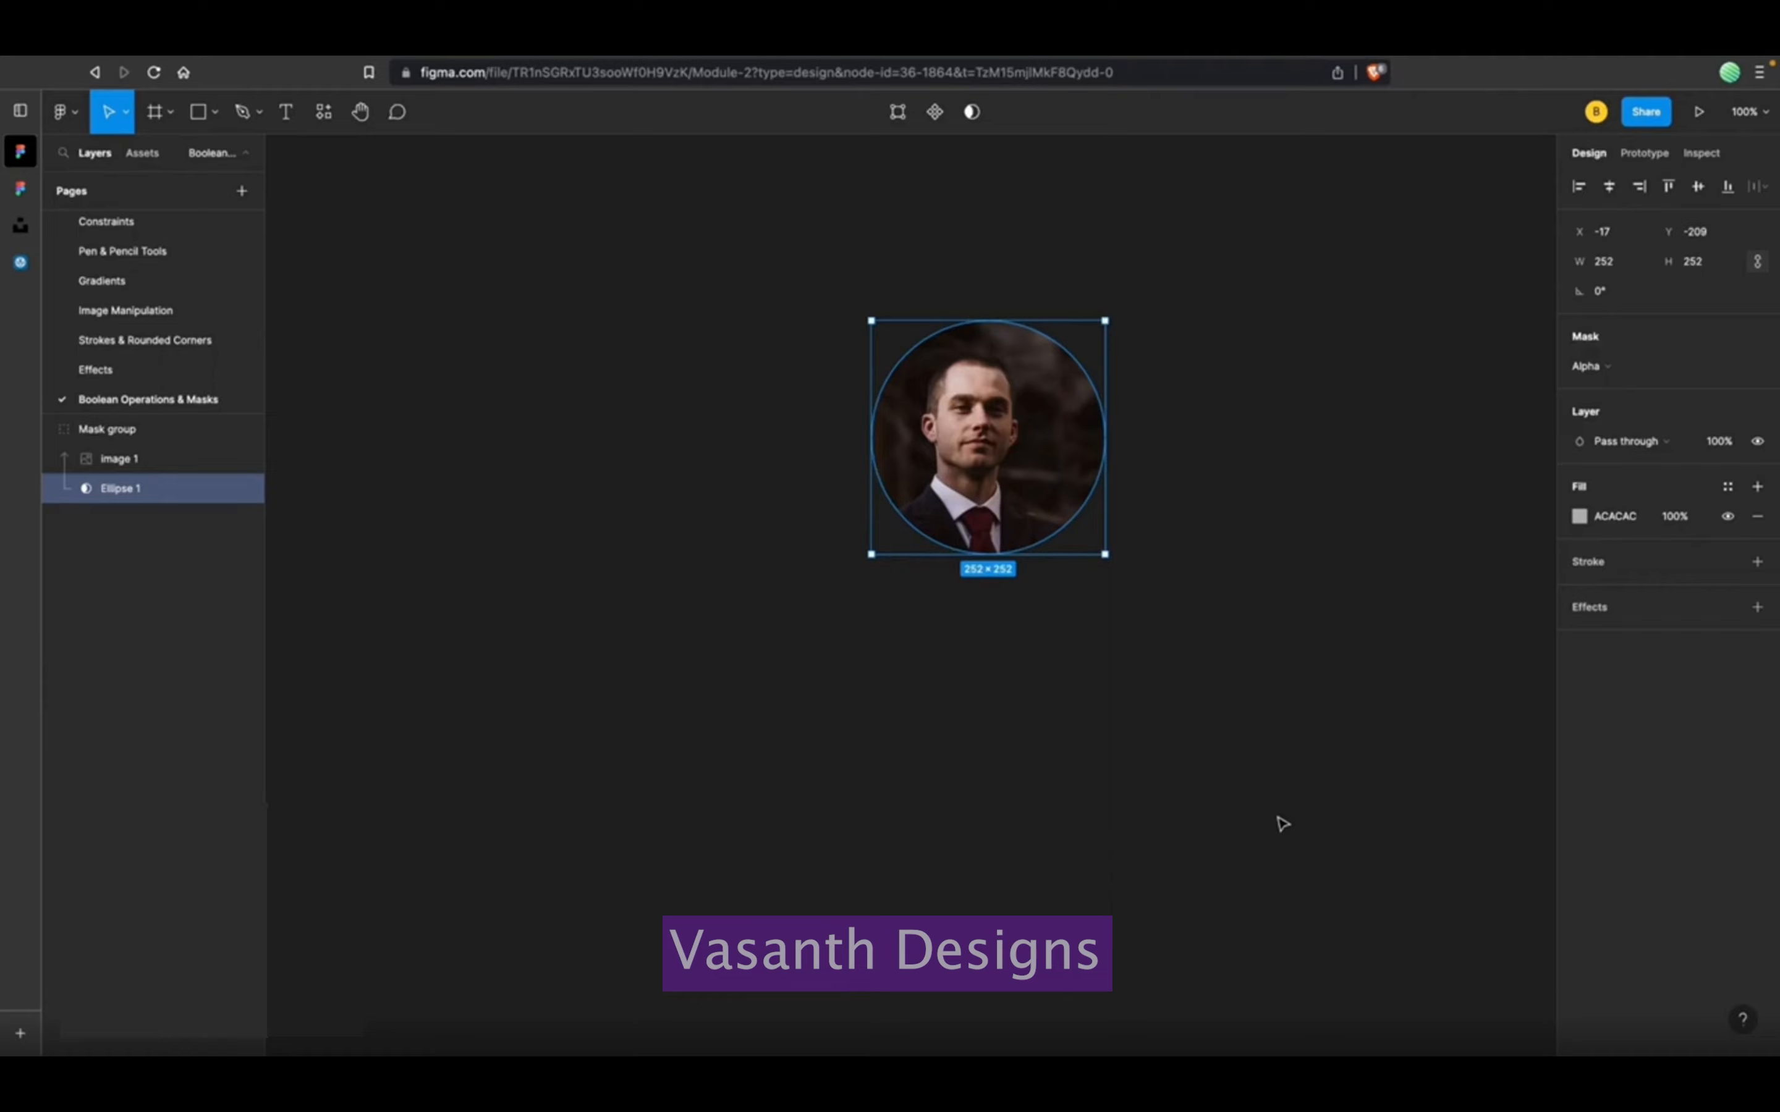
# Remove the mask from the photo and circle, and clear the selection.
pyautogui.press('ctrl+super+m')
pyautogui.click(997, 652)
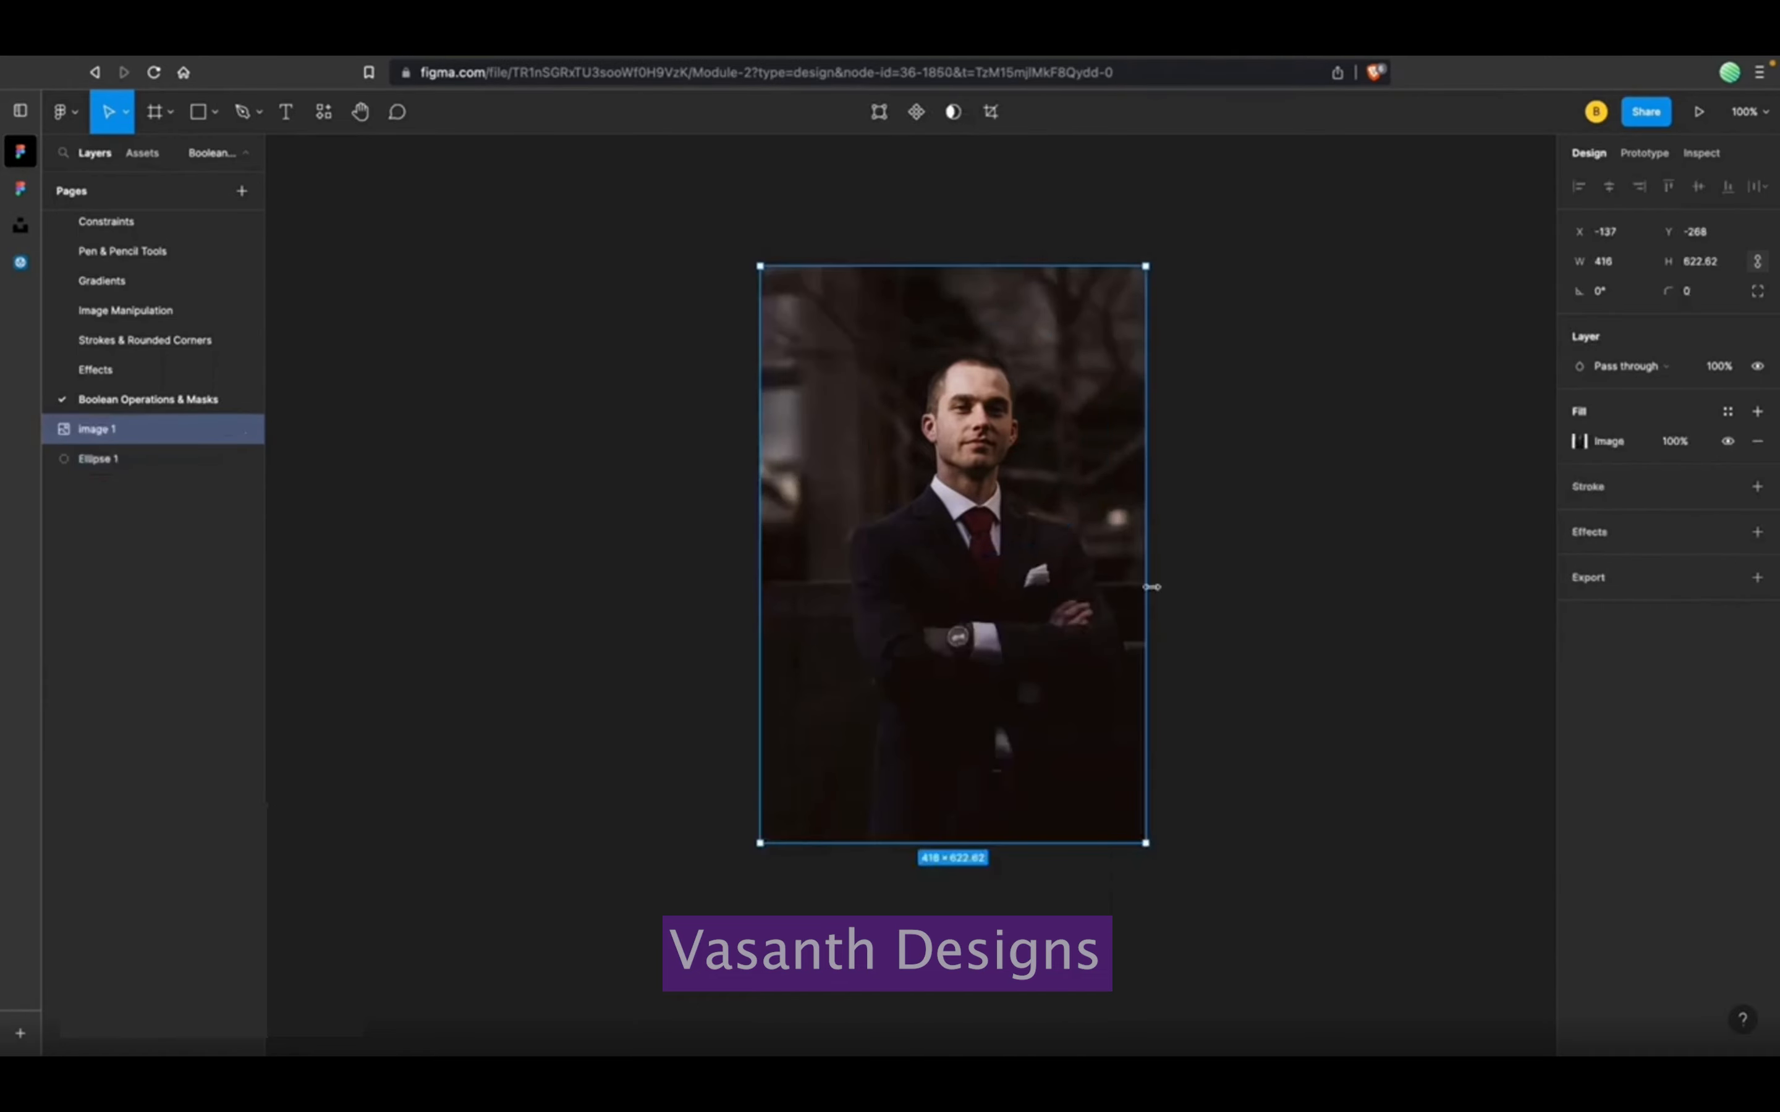
pyautogui.click(631, 385)
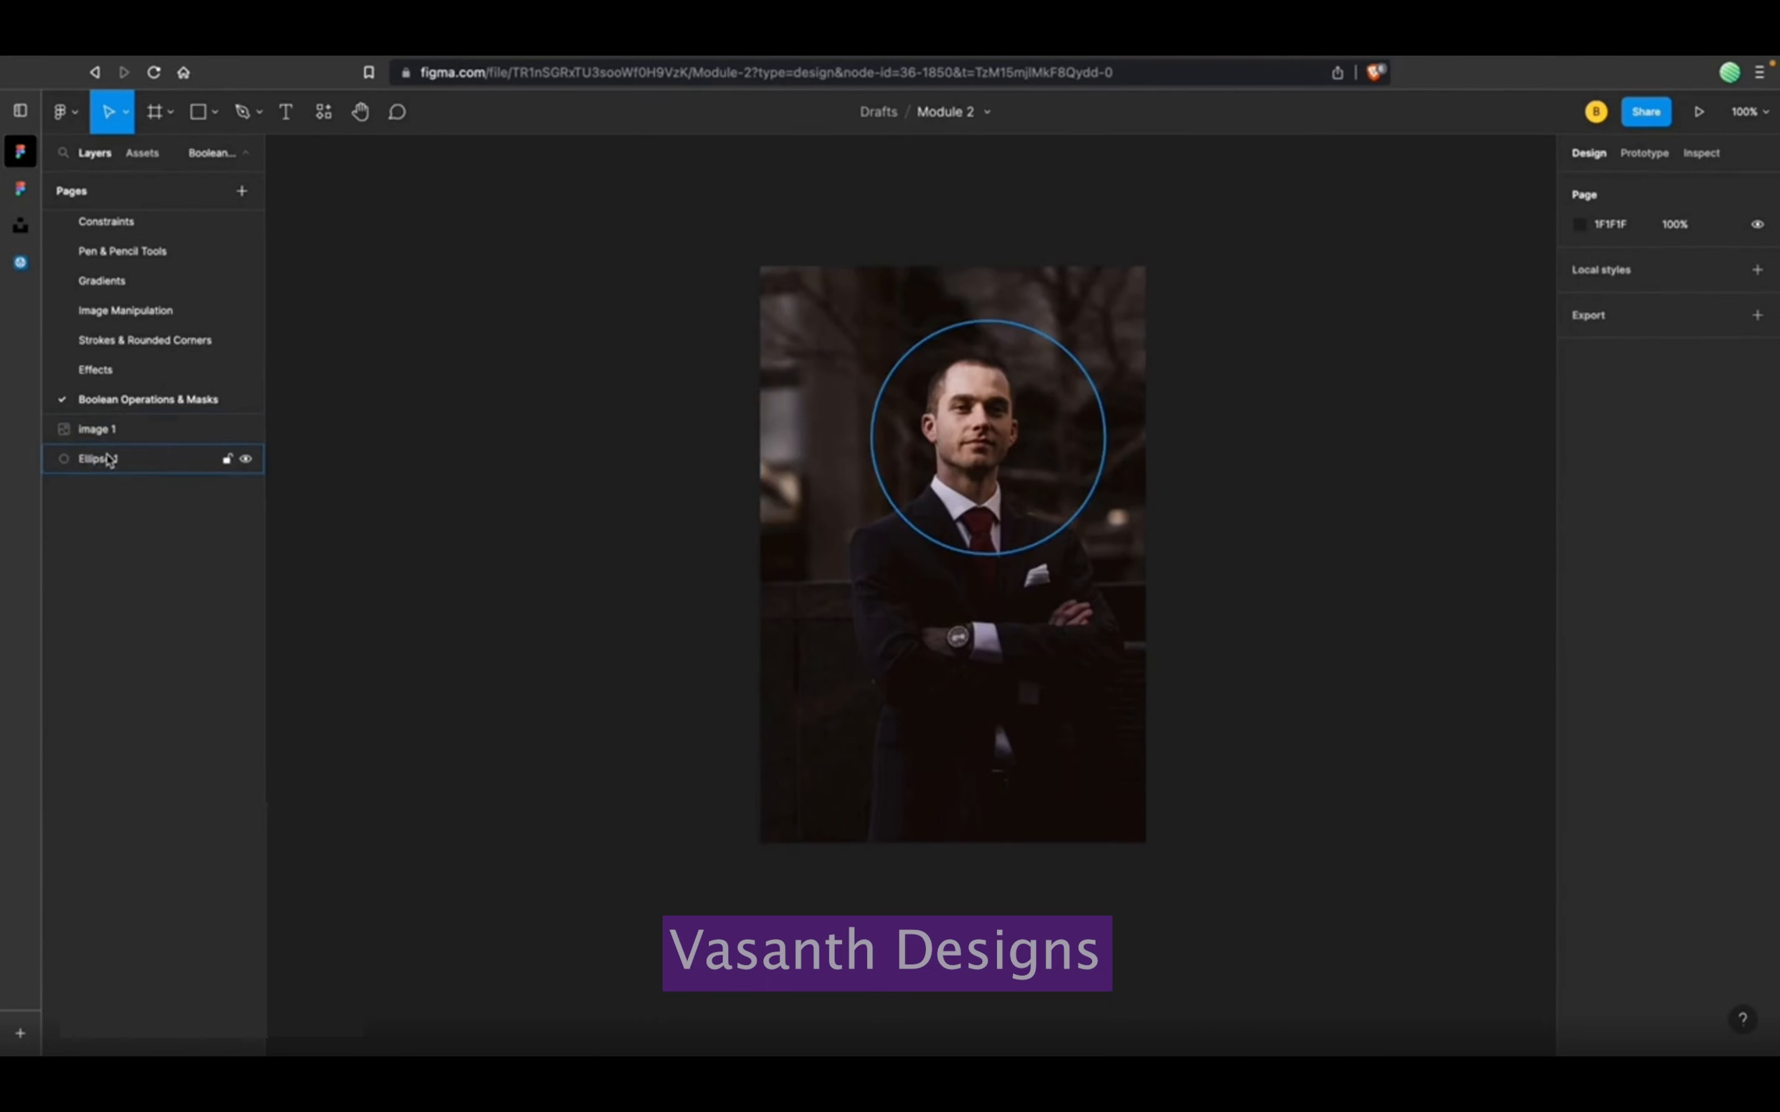
# Move the circle layer above the photo layer and try to create a mask from both layers.
pyautogui.moveTo(108, 459)
pyautogui.mouseDown()
pyautogui.moveTo(113, 423)
pyautogui.moveTo(108, 461)
pyautogui.mouseUp()
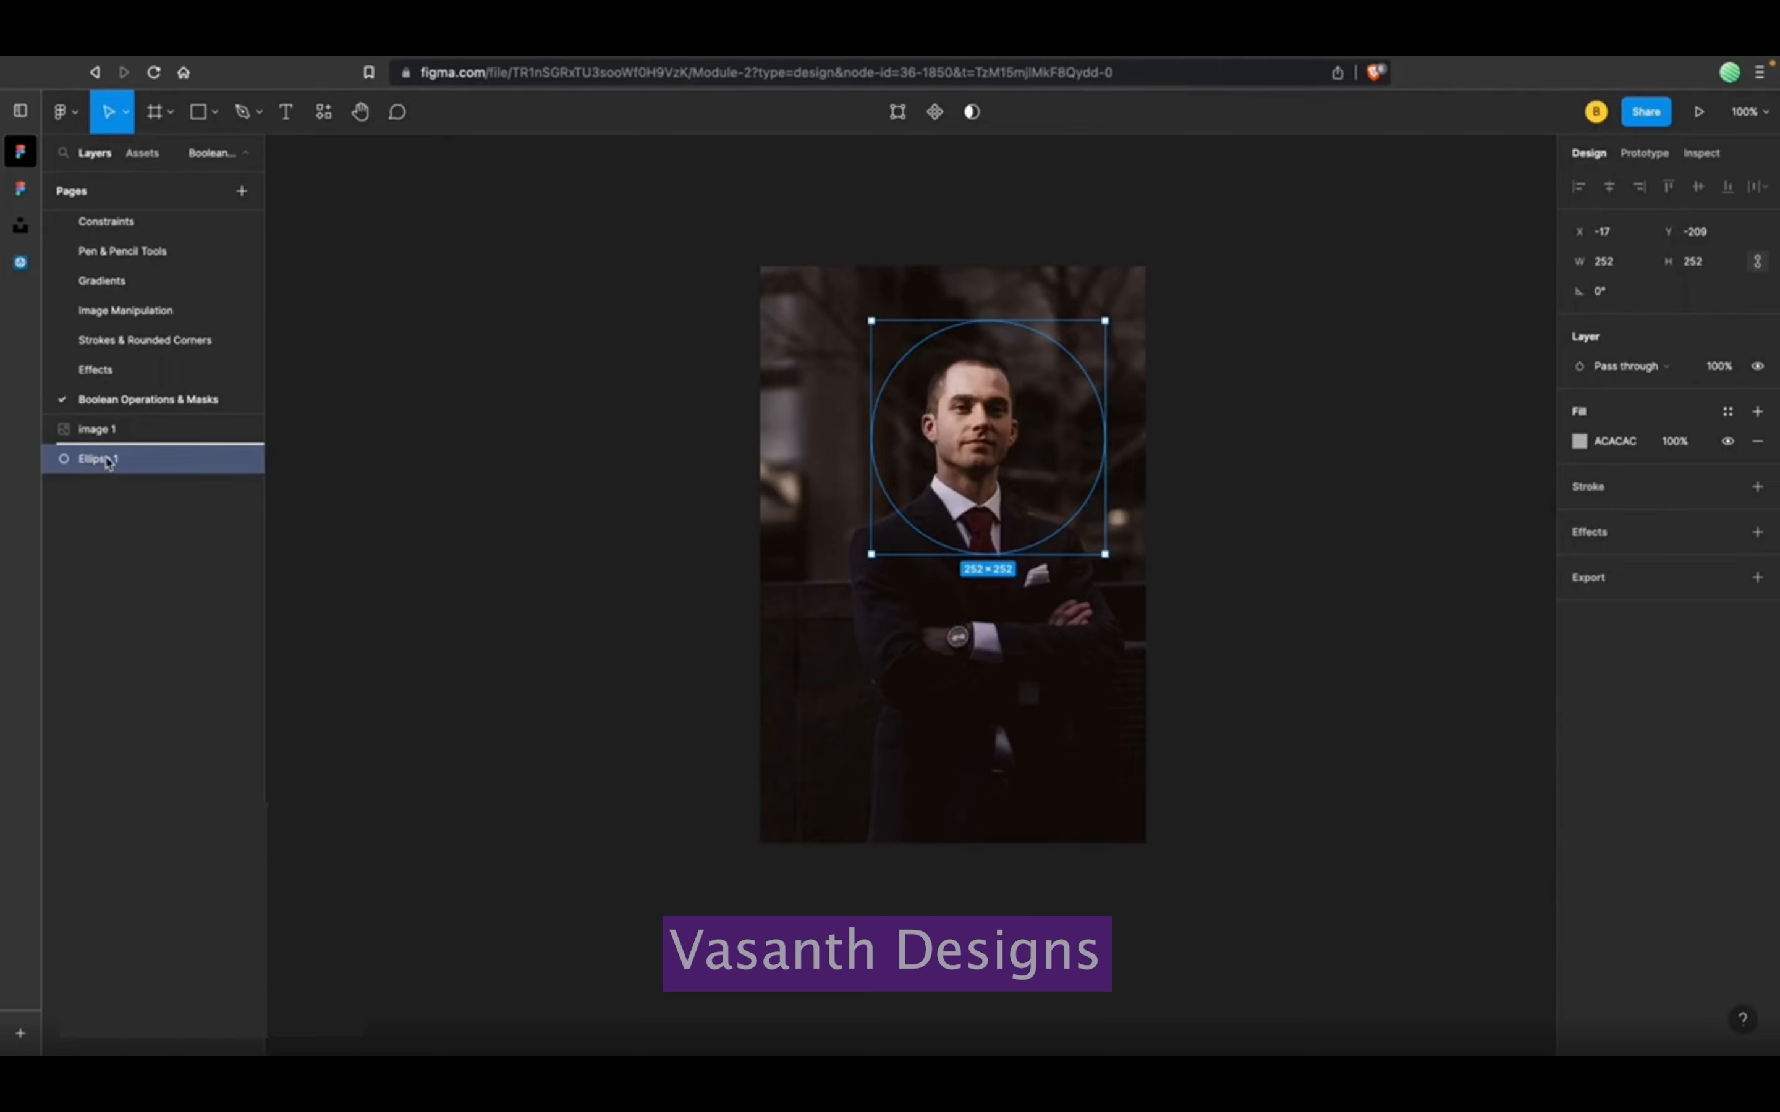
pyautogui.moveTo(108, 461); pyautogui.dragTo(88, 417)
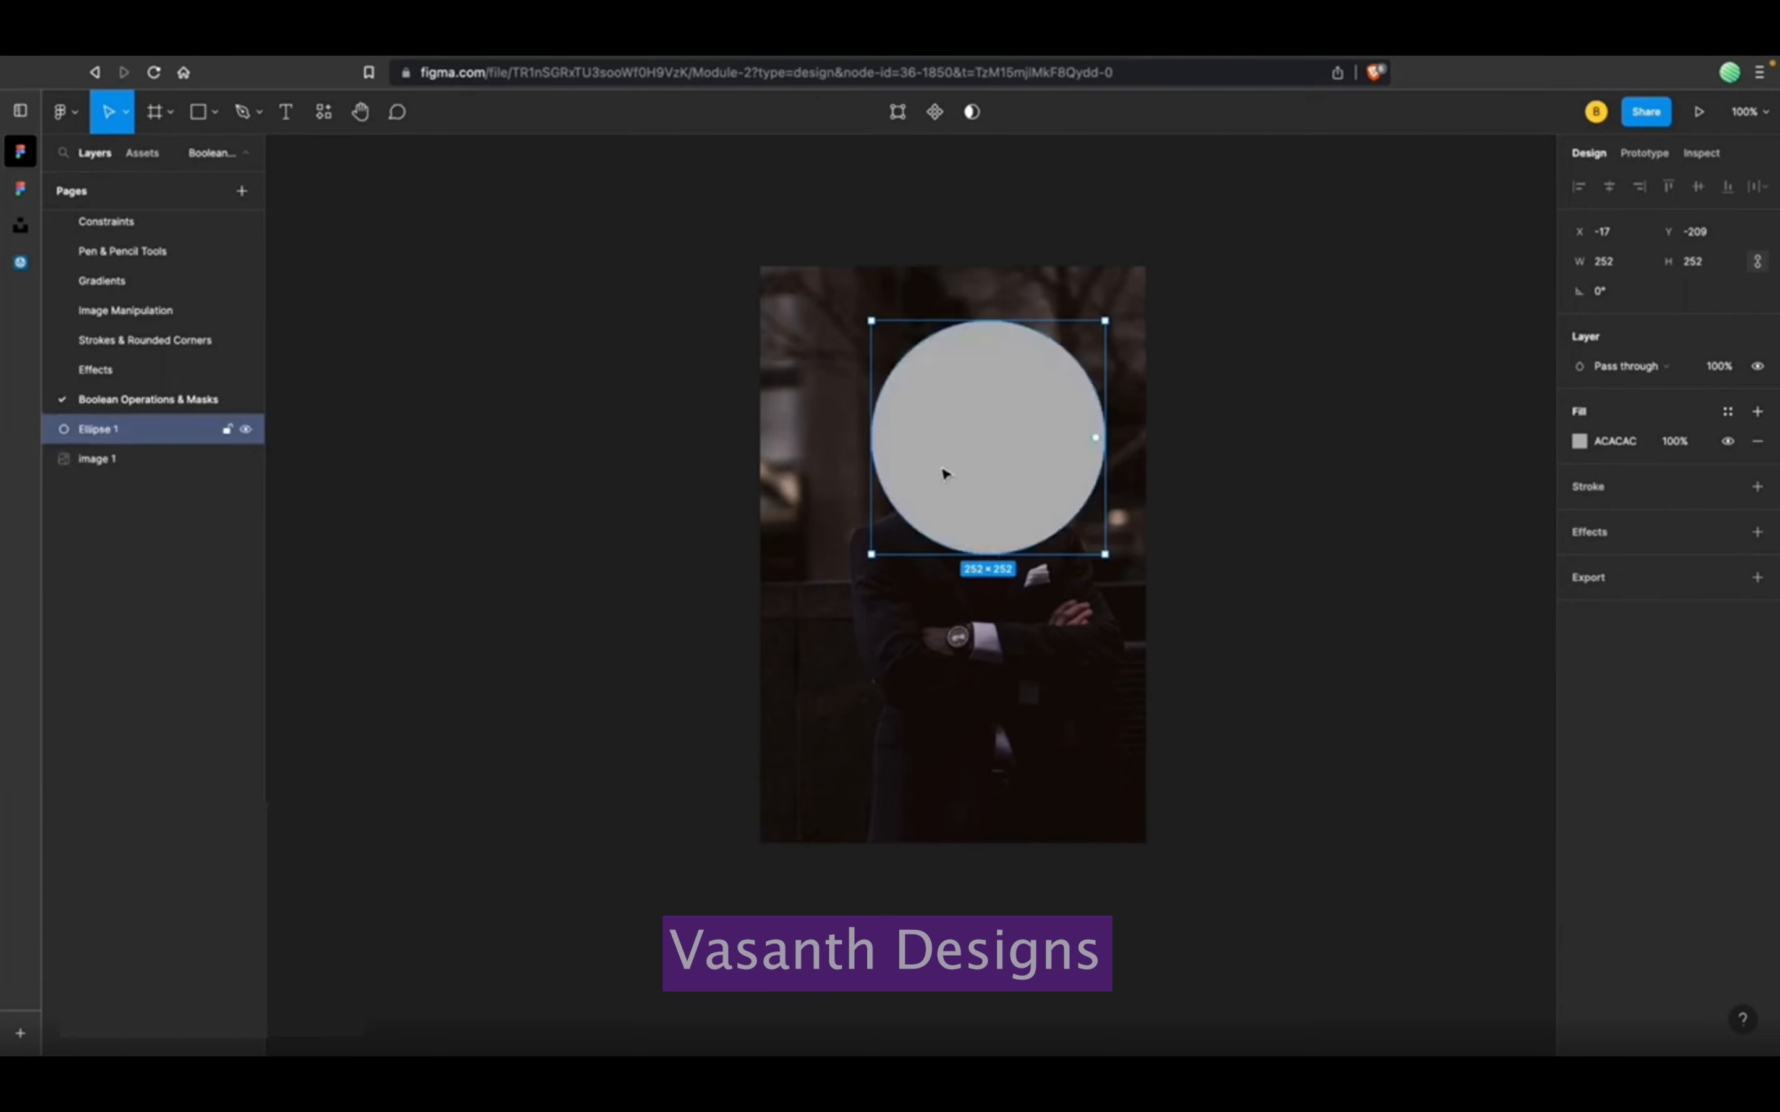
pyautogui.keyDown('shift'); pyautogui.click(111, 461); pyautogui.keyUp('shift')
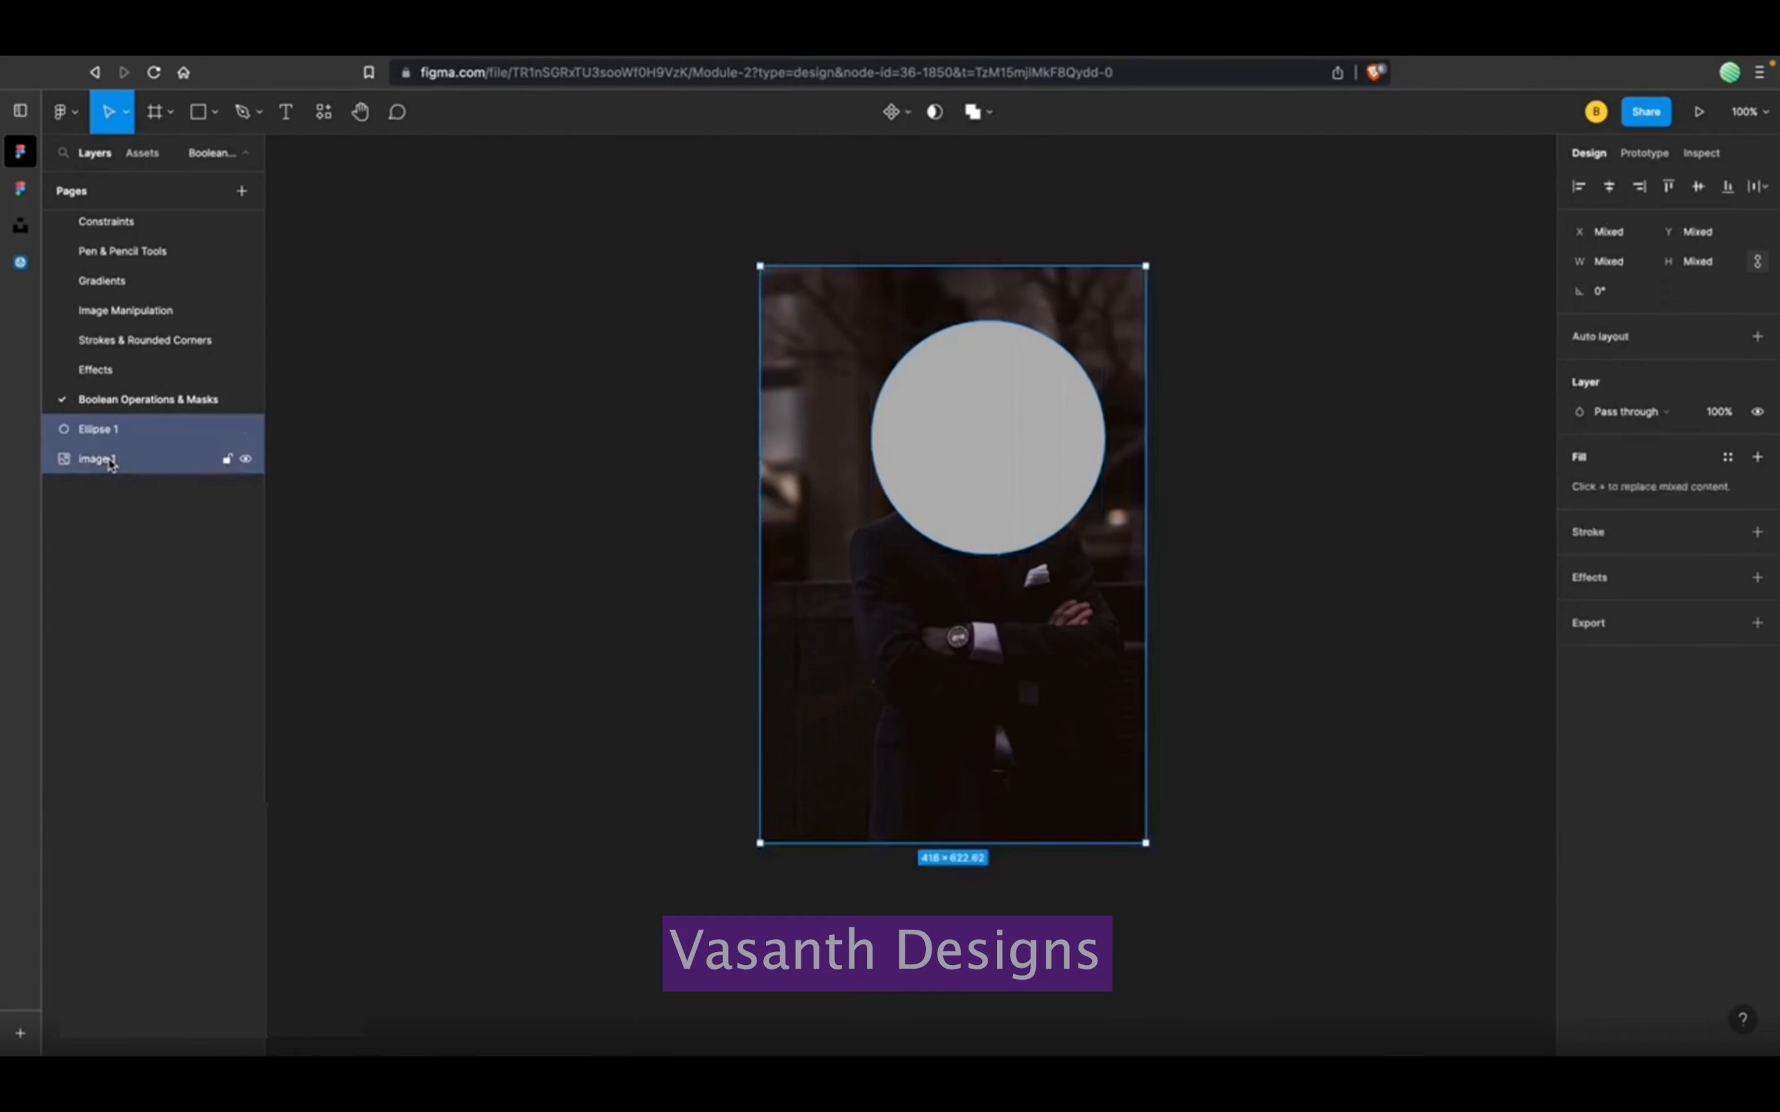
pyautogui.click(935, 112)
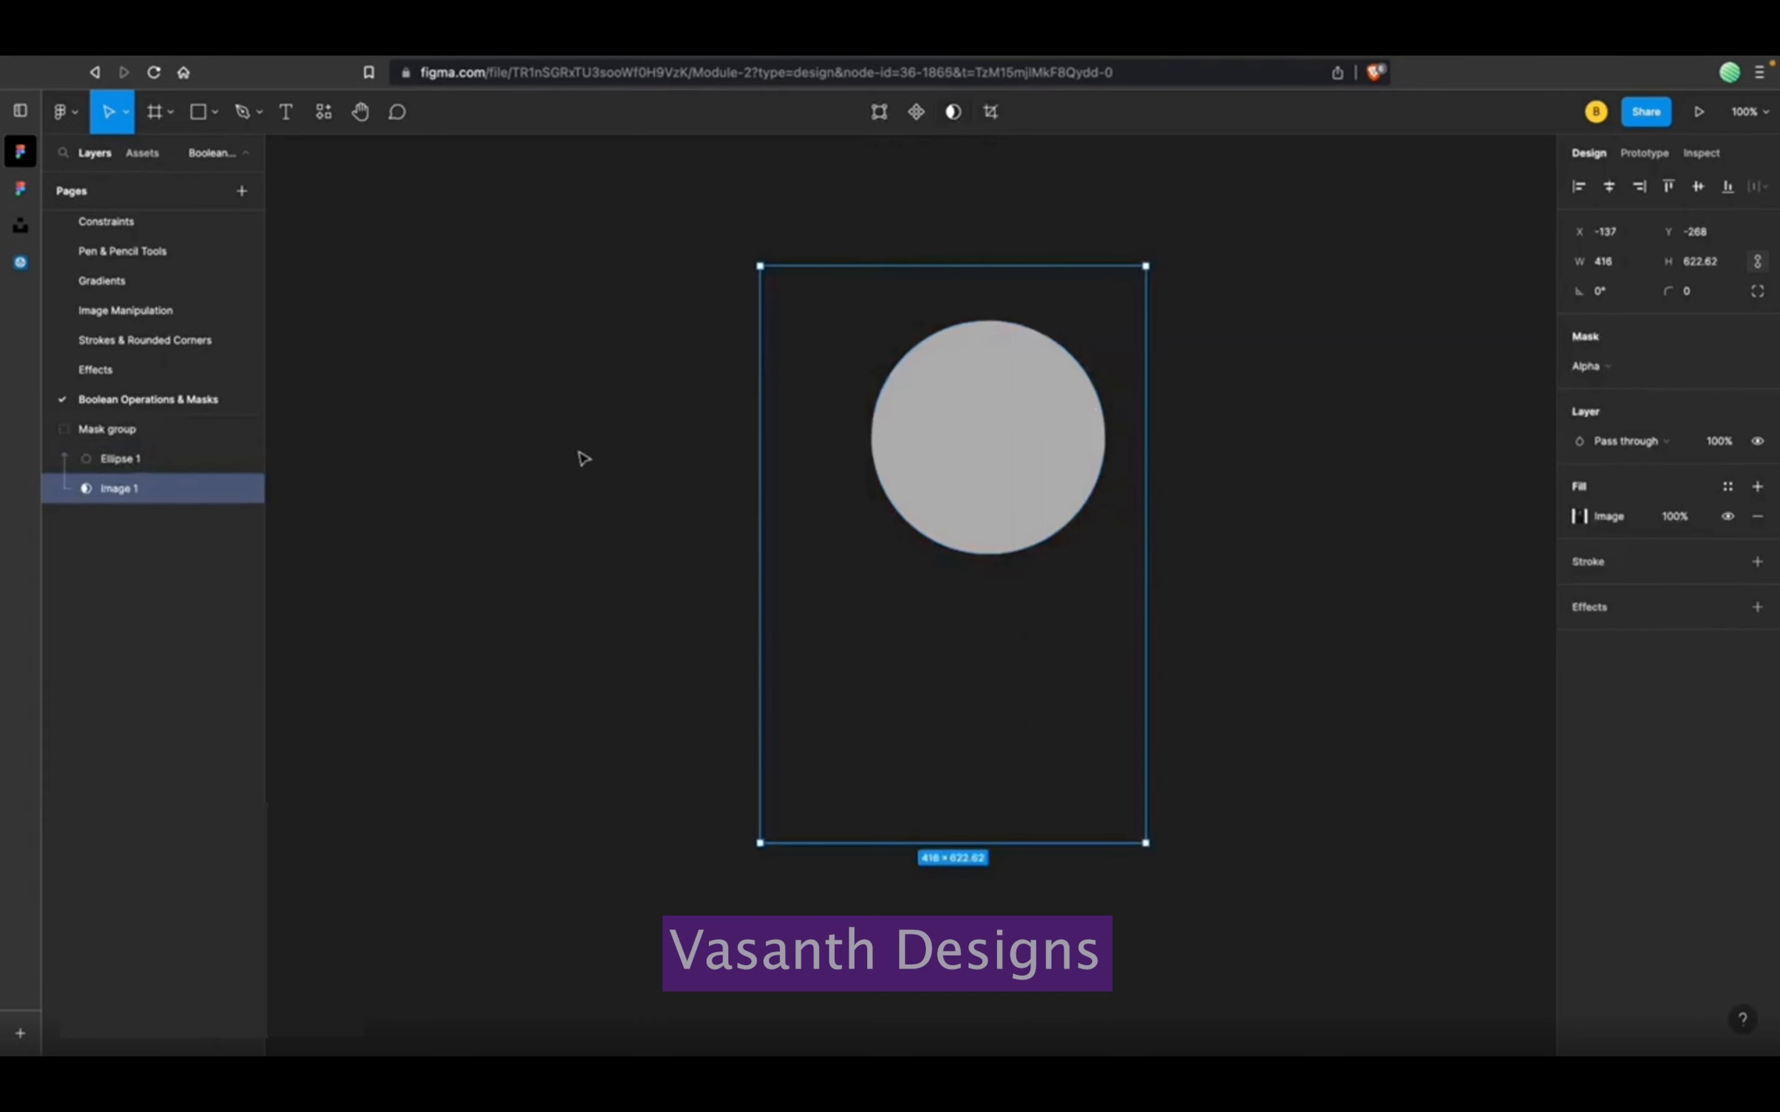
# Undo the mask and the layer reordering.
pyautogui.press('super+z')
pyautogui.press('super+z')
pyautogui.press('super+z')
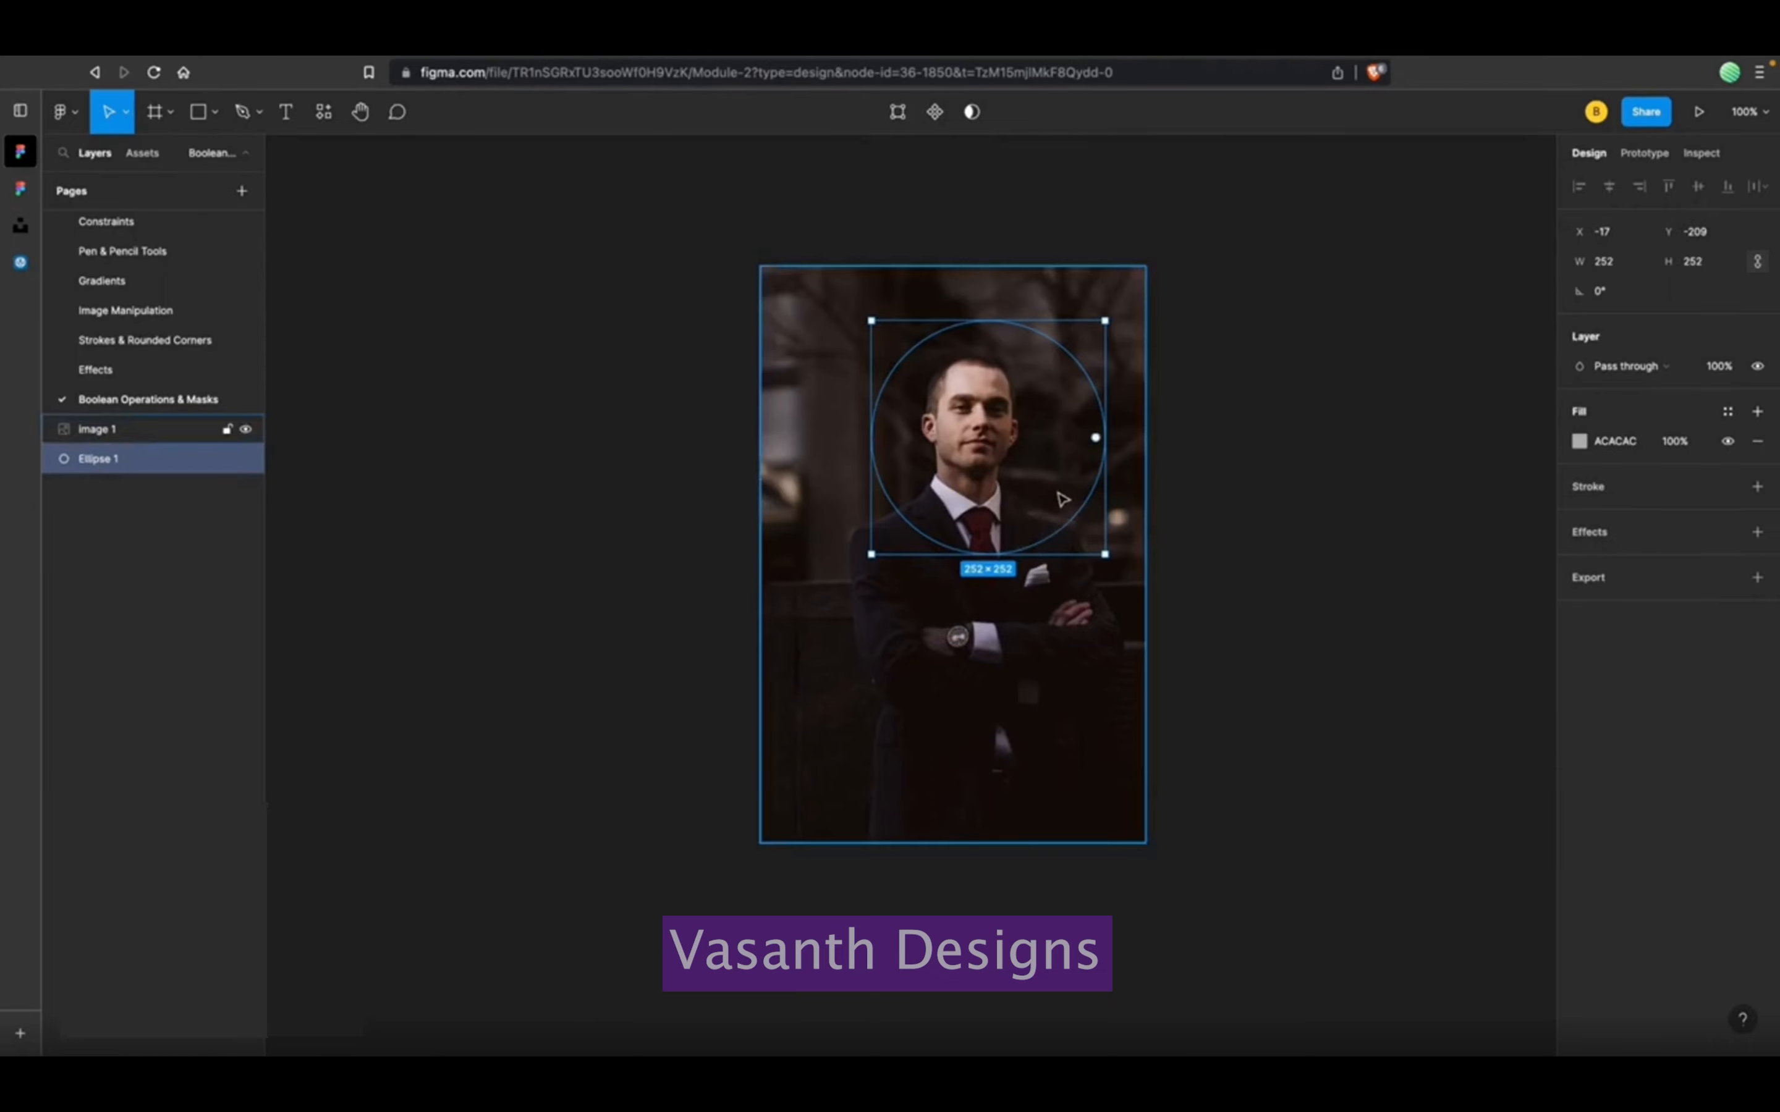
# Mask the portrait photo with the circle layer beneath it, and select the mask group as a whole.
pyautogui.click(131, 440)
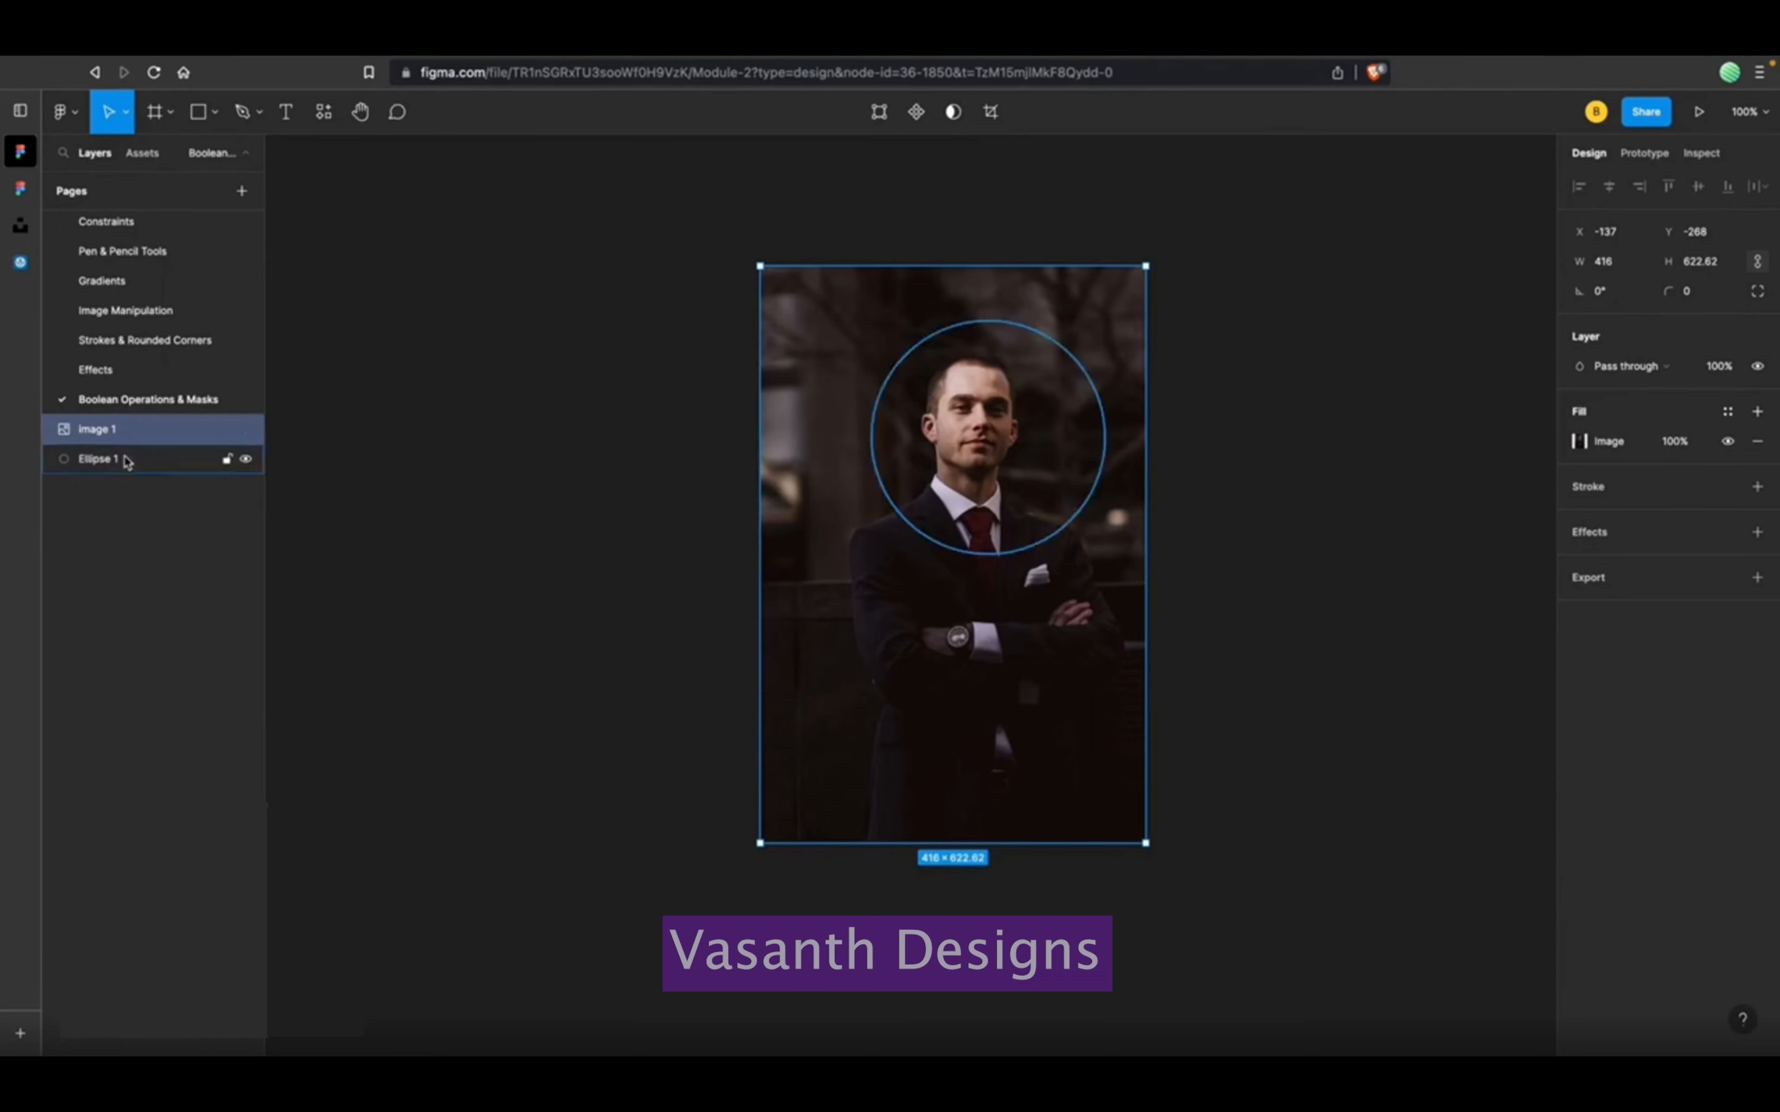
pyautogui.click(128, 462)
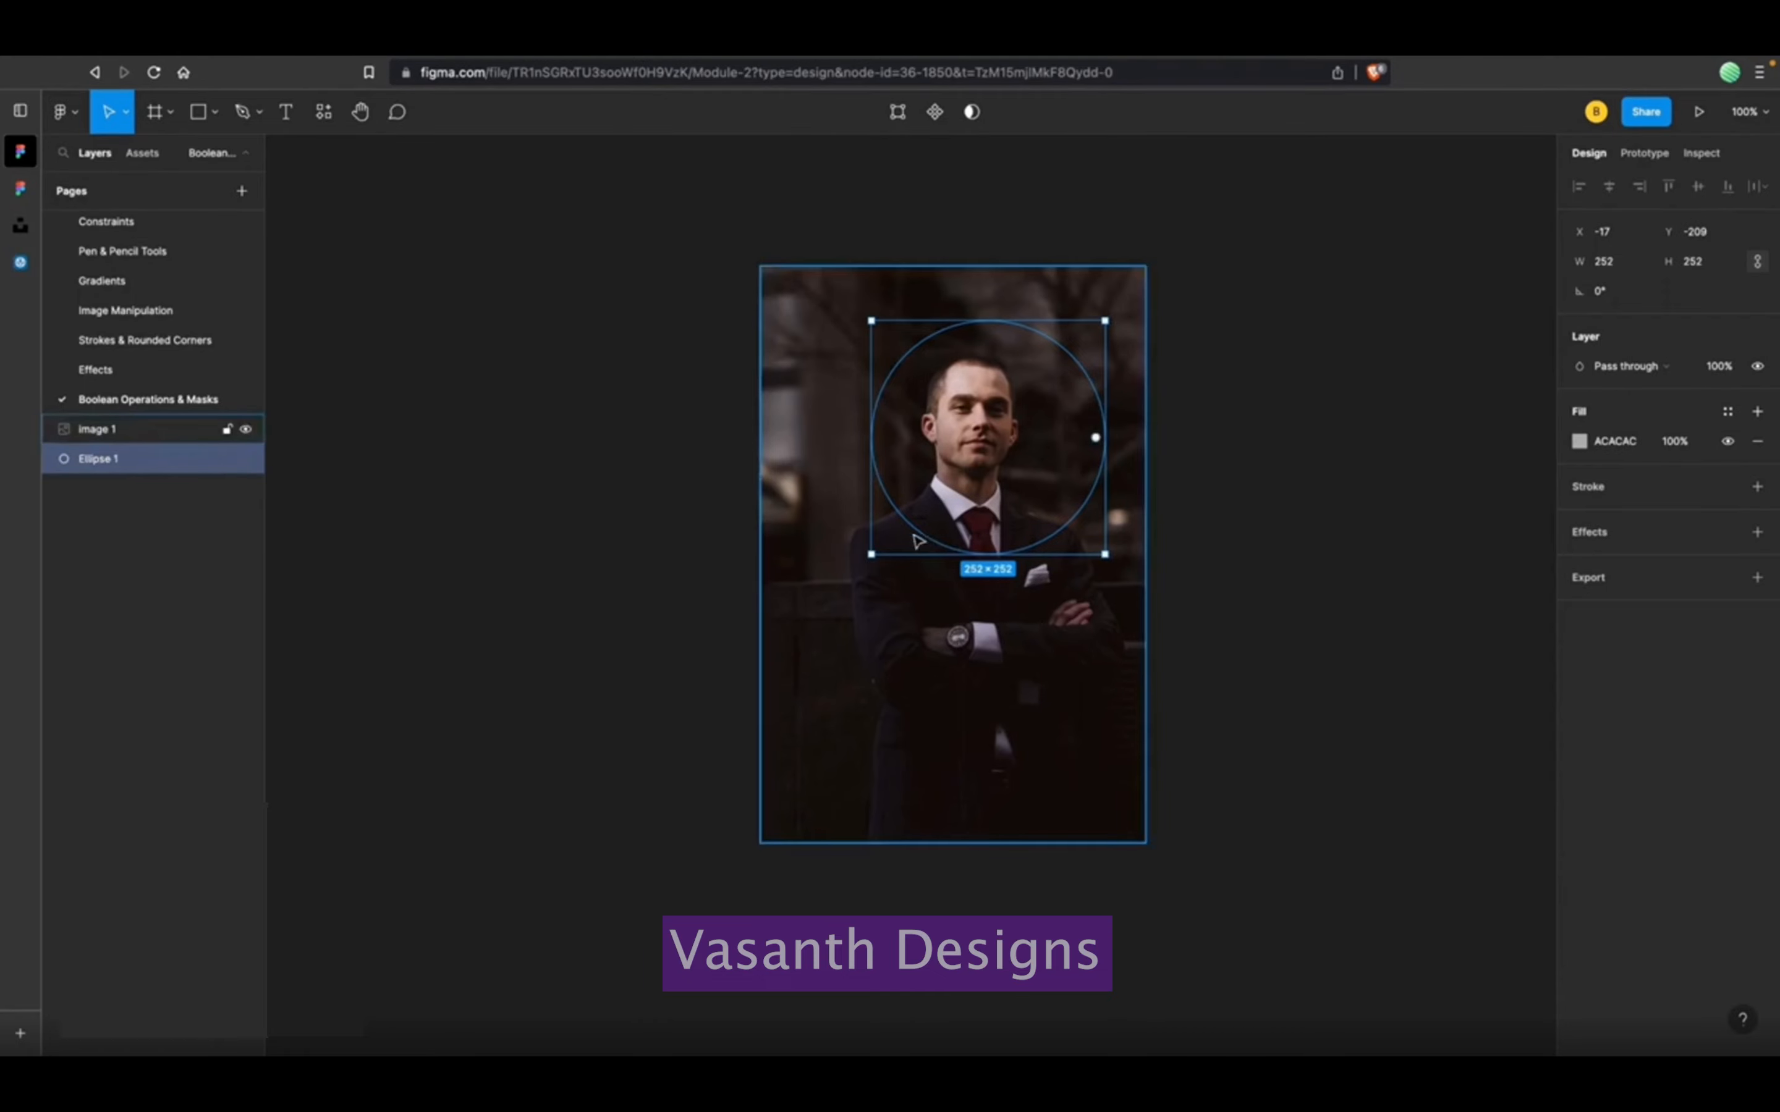
pyautogui.moveTo(629, 350); pyautogui.dragTo(1079, 542)
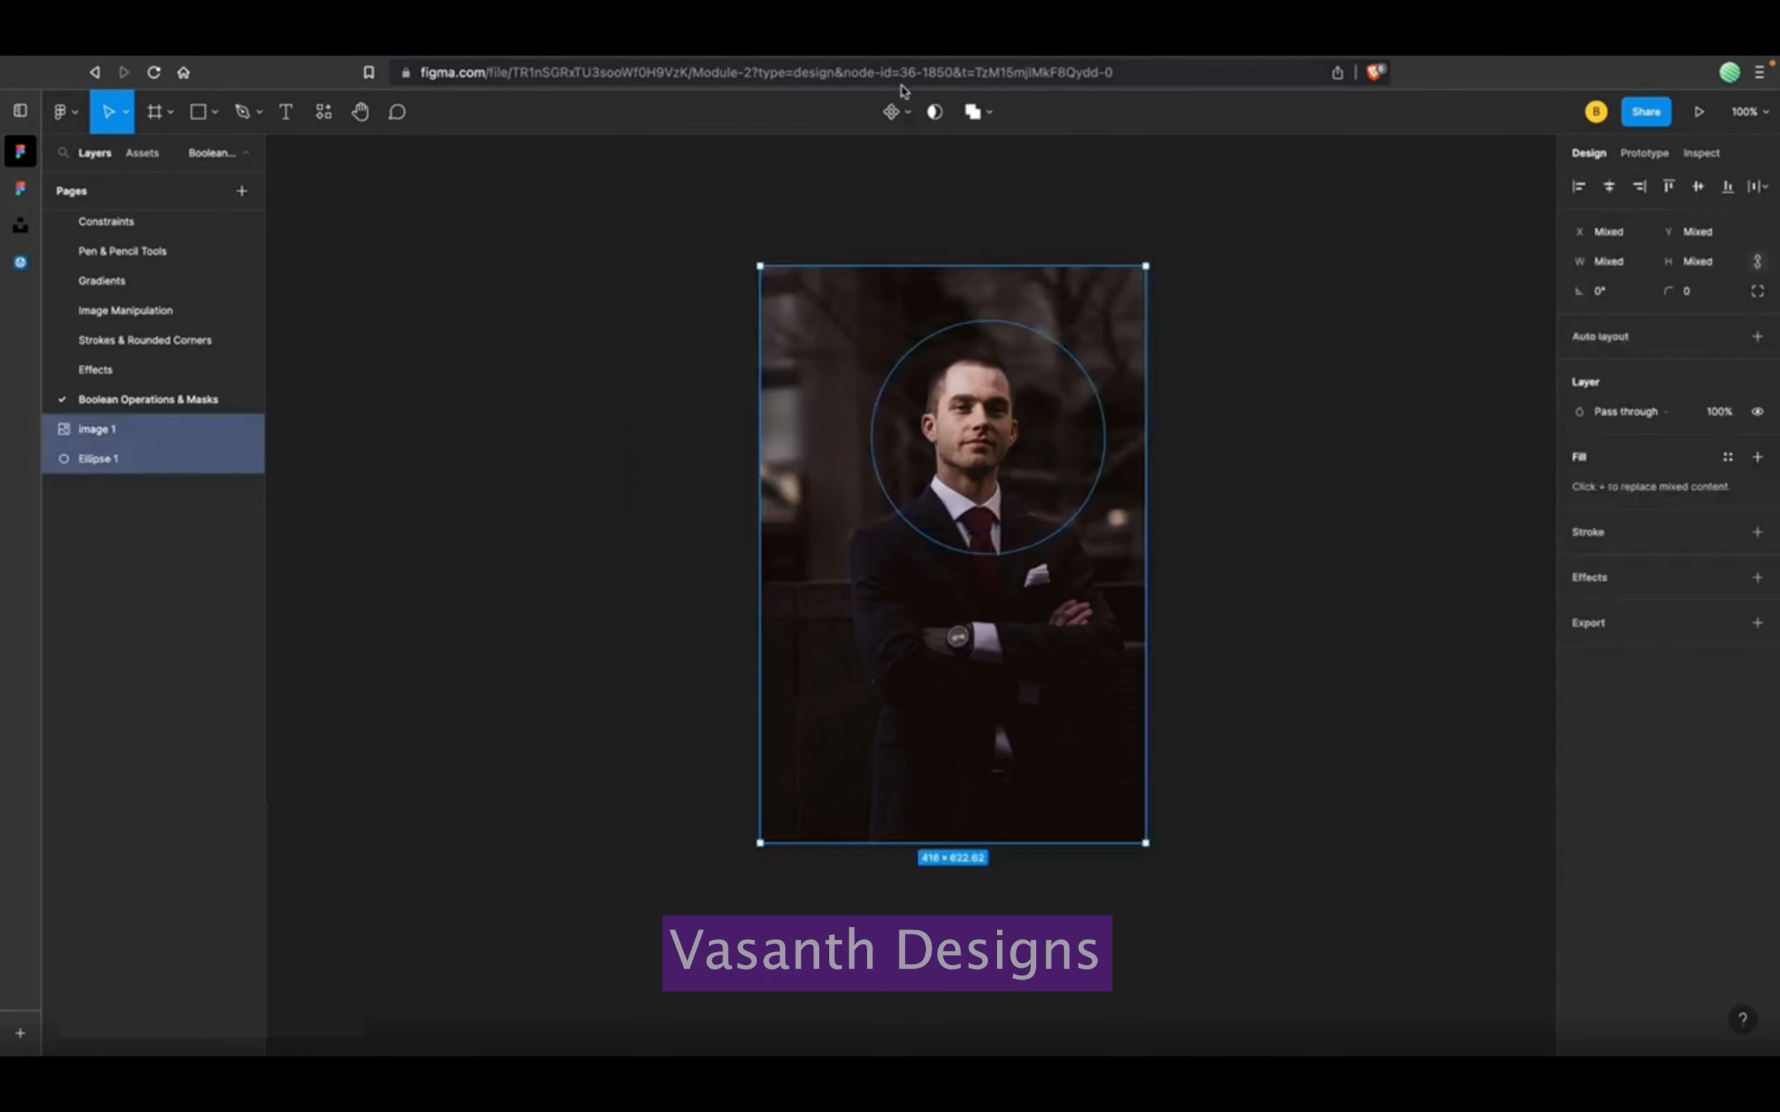
pyautogui.click(937, 113)
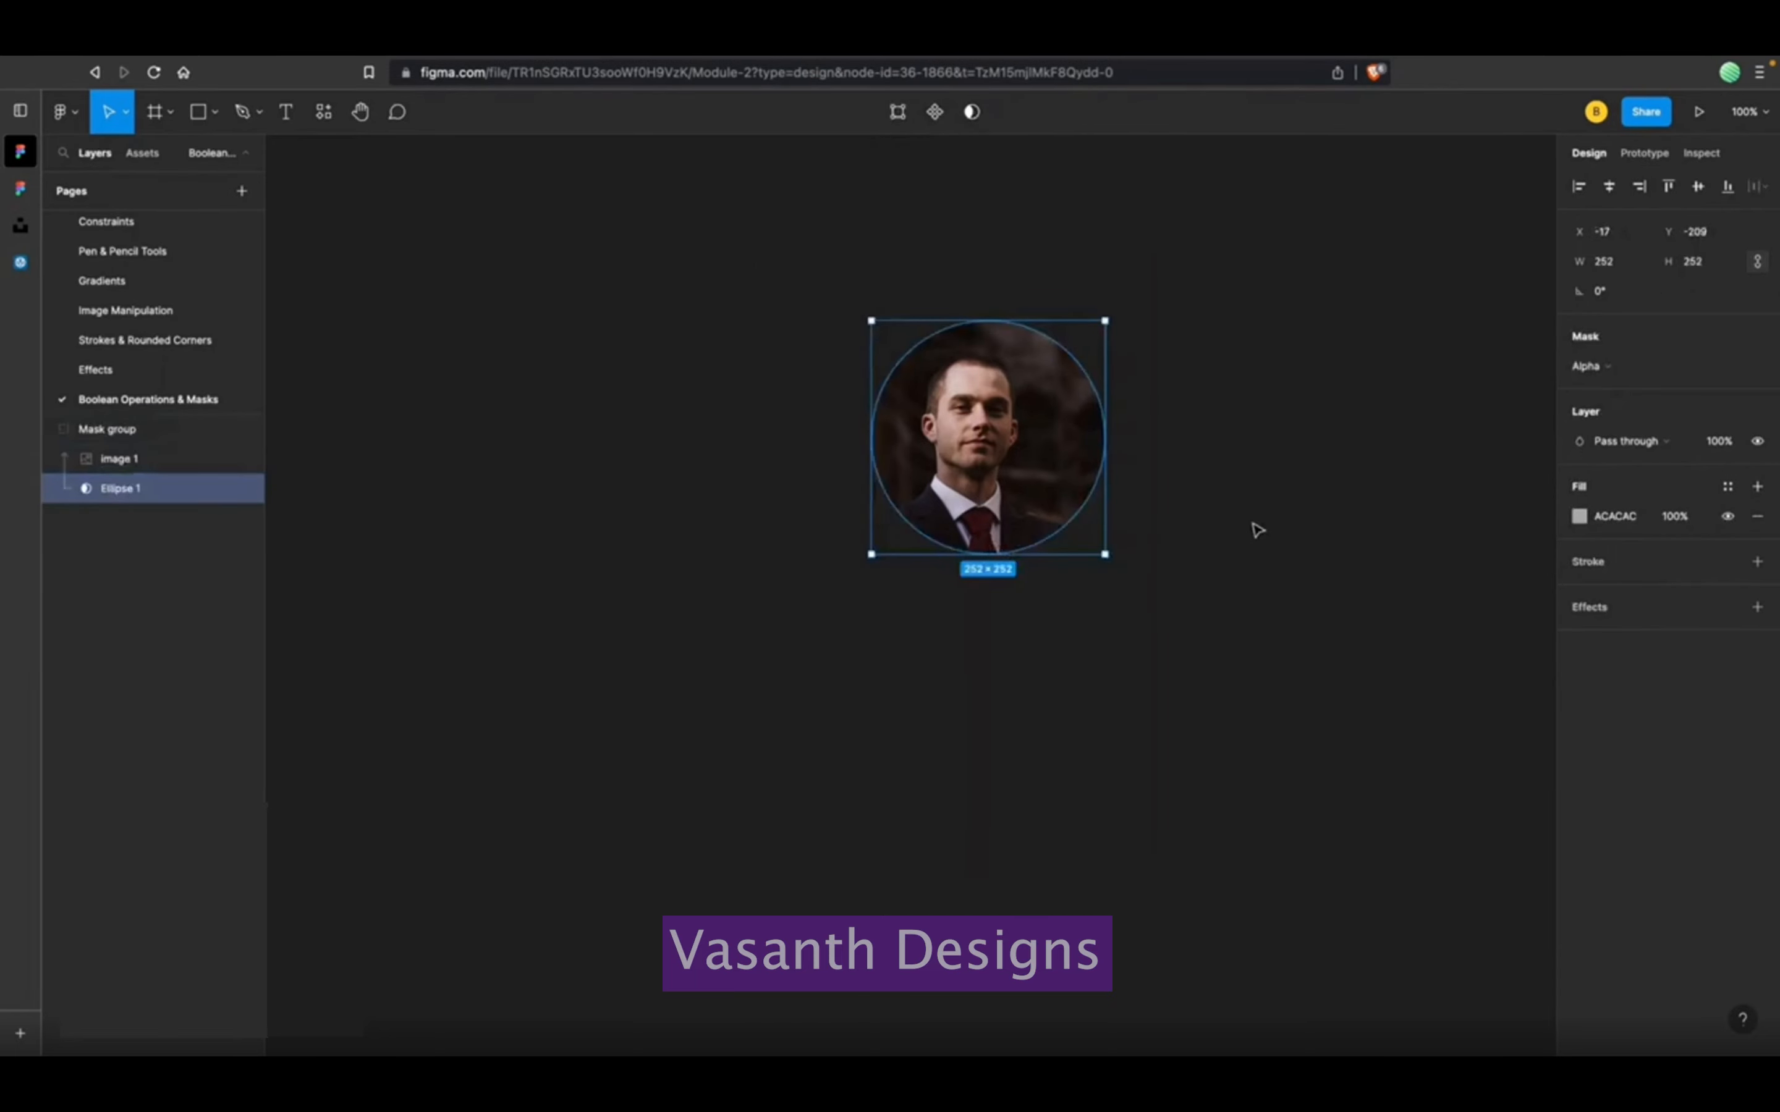
pyautogui.click(1215, 525)
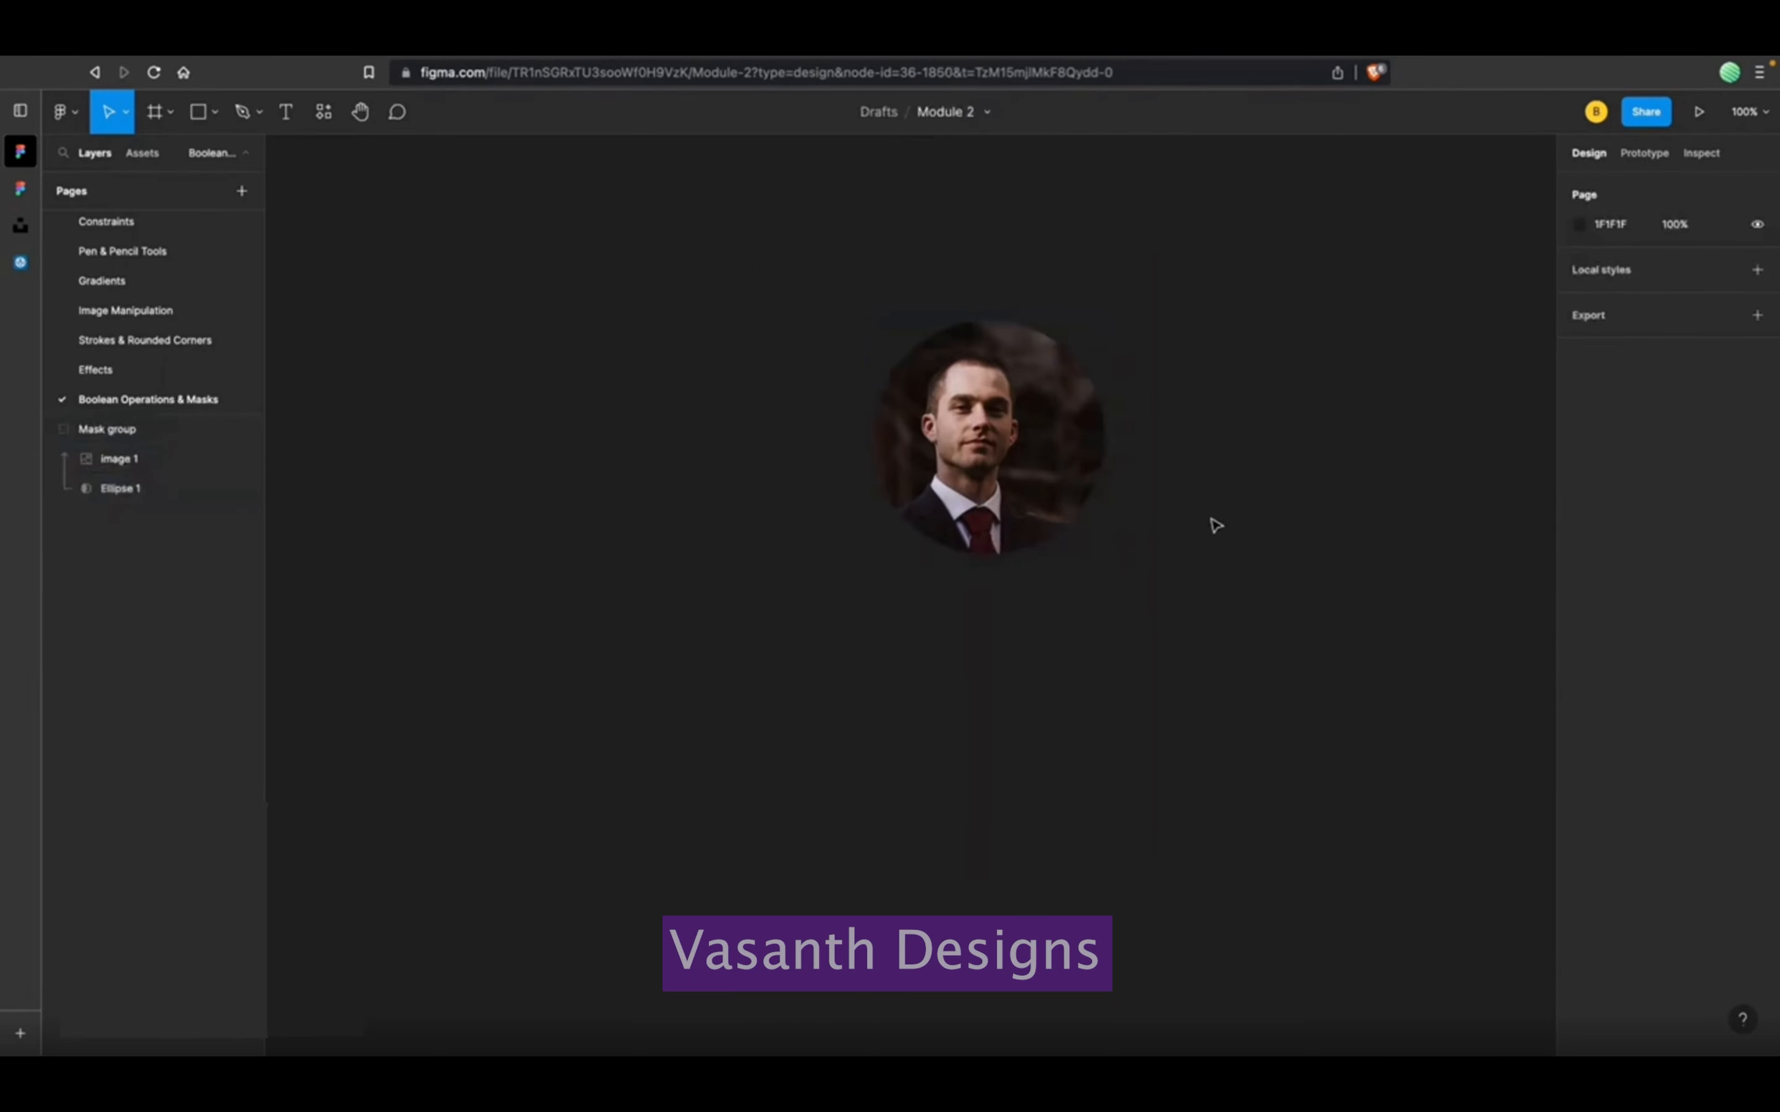
pyautogui.click(974, 461)
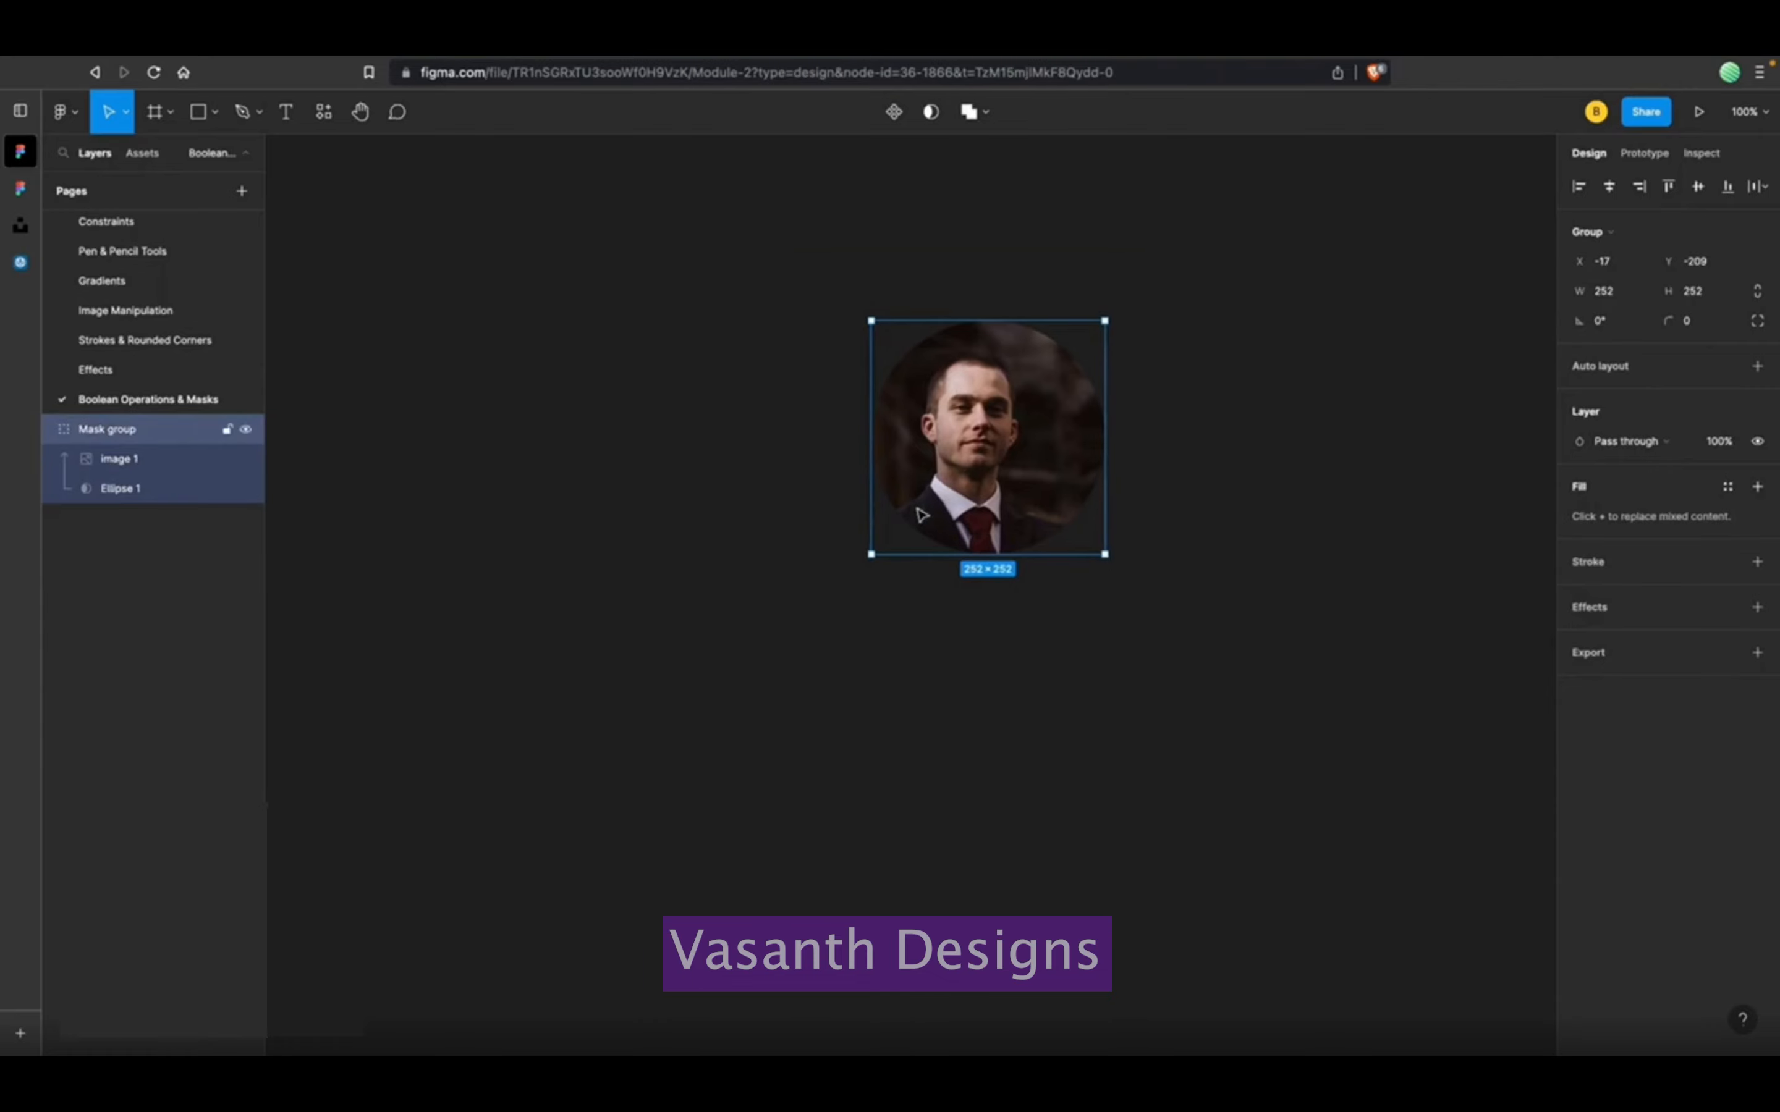
pyautogui.scroll(-1, 1018, 457)
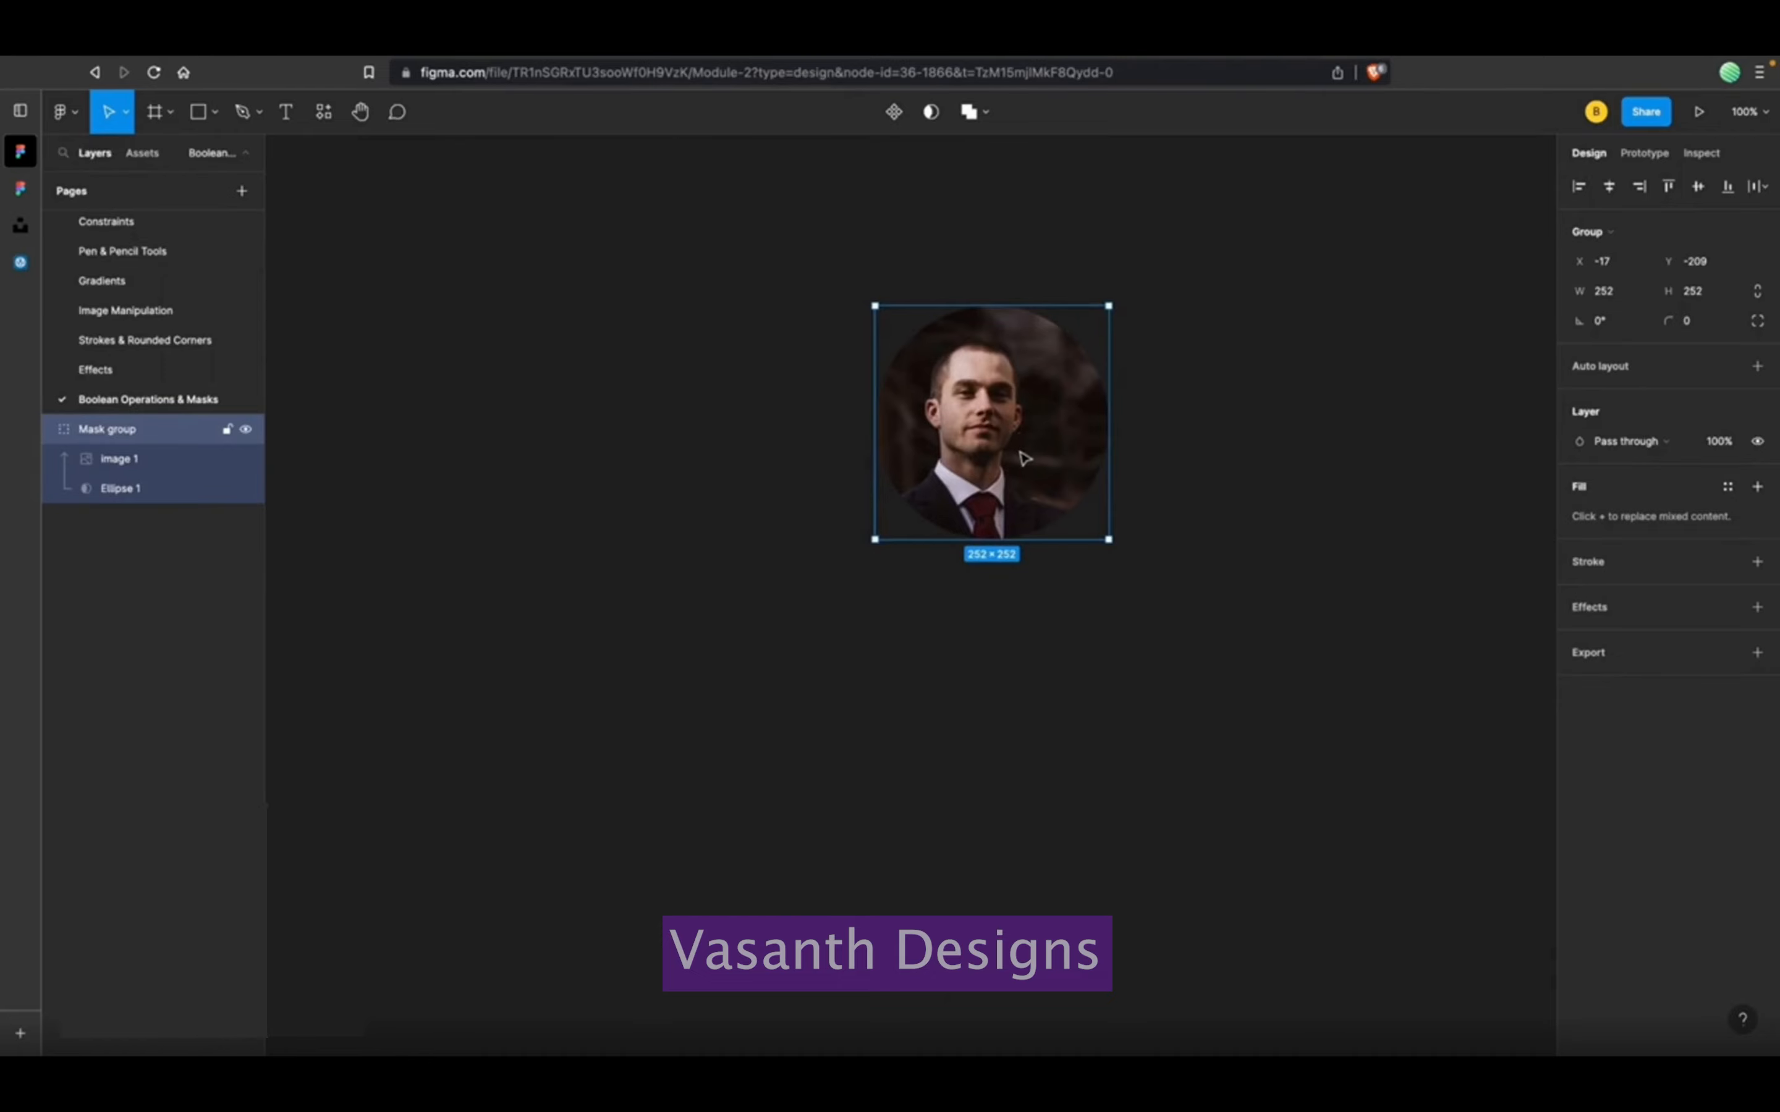
# Enlarge the photo inside the circular mask to about 504 × 754 and reposition it so the face fills the circle.
pyautogui.doubleClick(1026, 458)
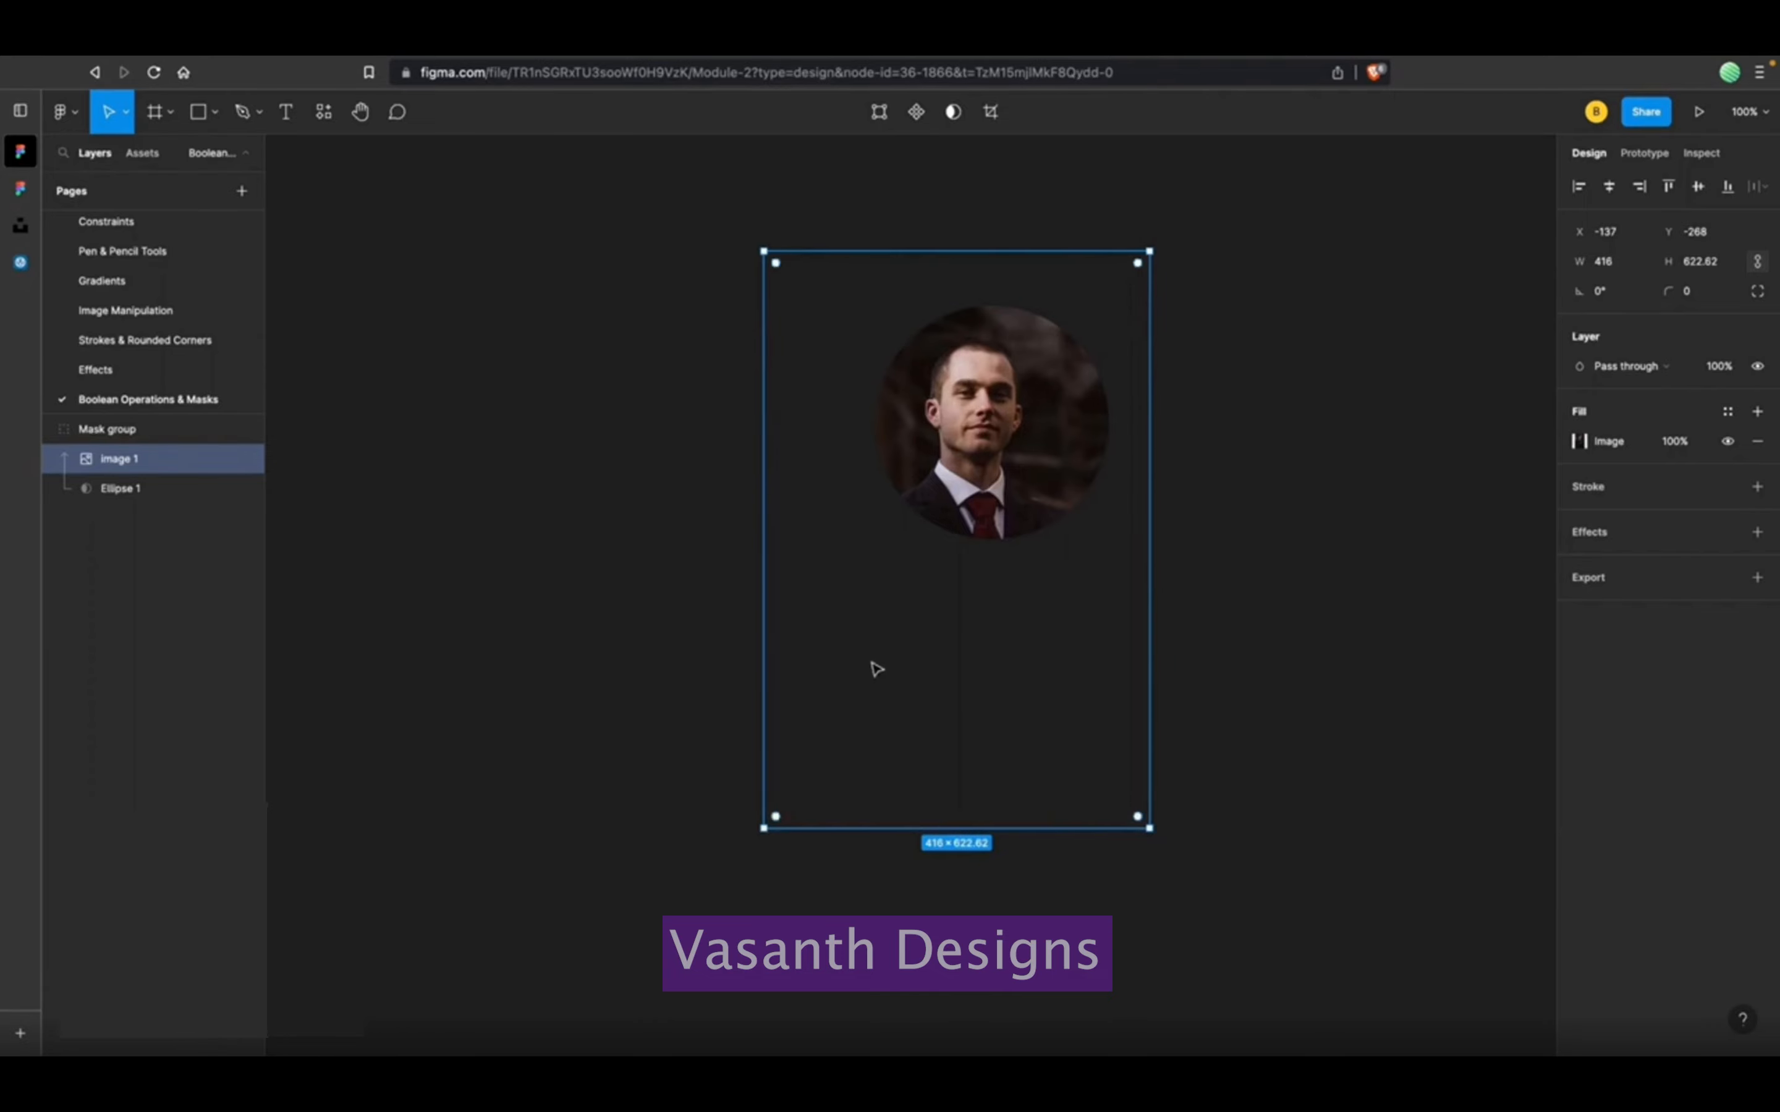
pyautogui.moveTo(905, 592)
pyautogui.mouseDown()
pyautogui.moveTo(930, 595)
pyautogui.moveTo(925, 580)
pyautogui.moveTo(921, 602)
pyautogui.mouseUp()
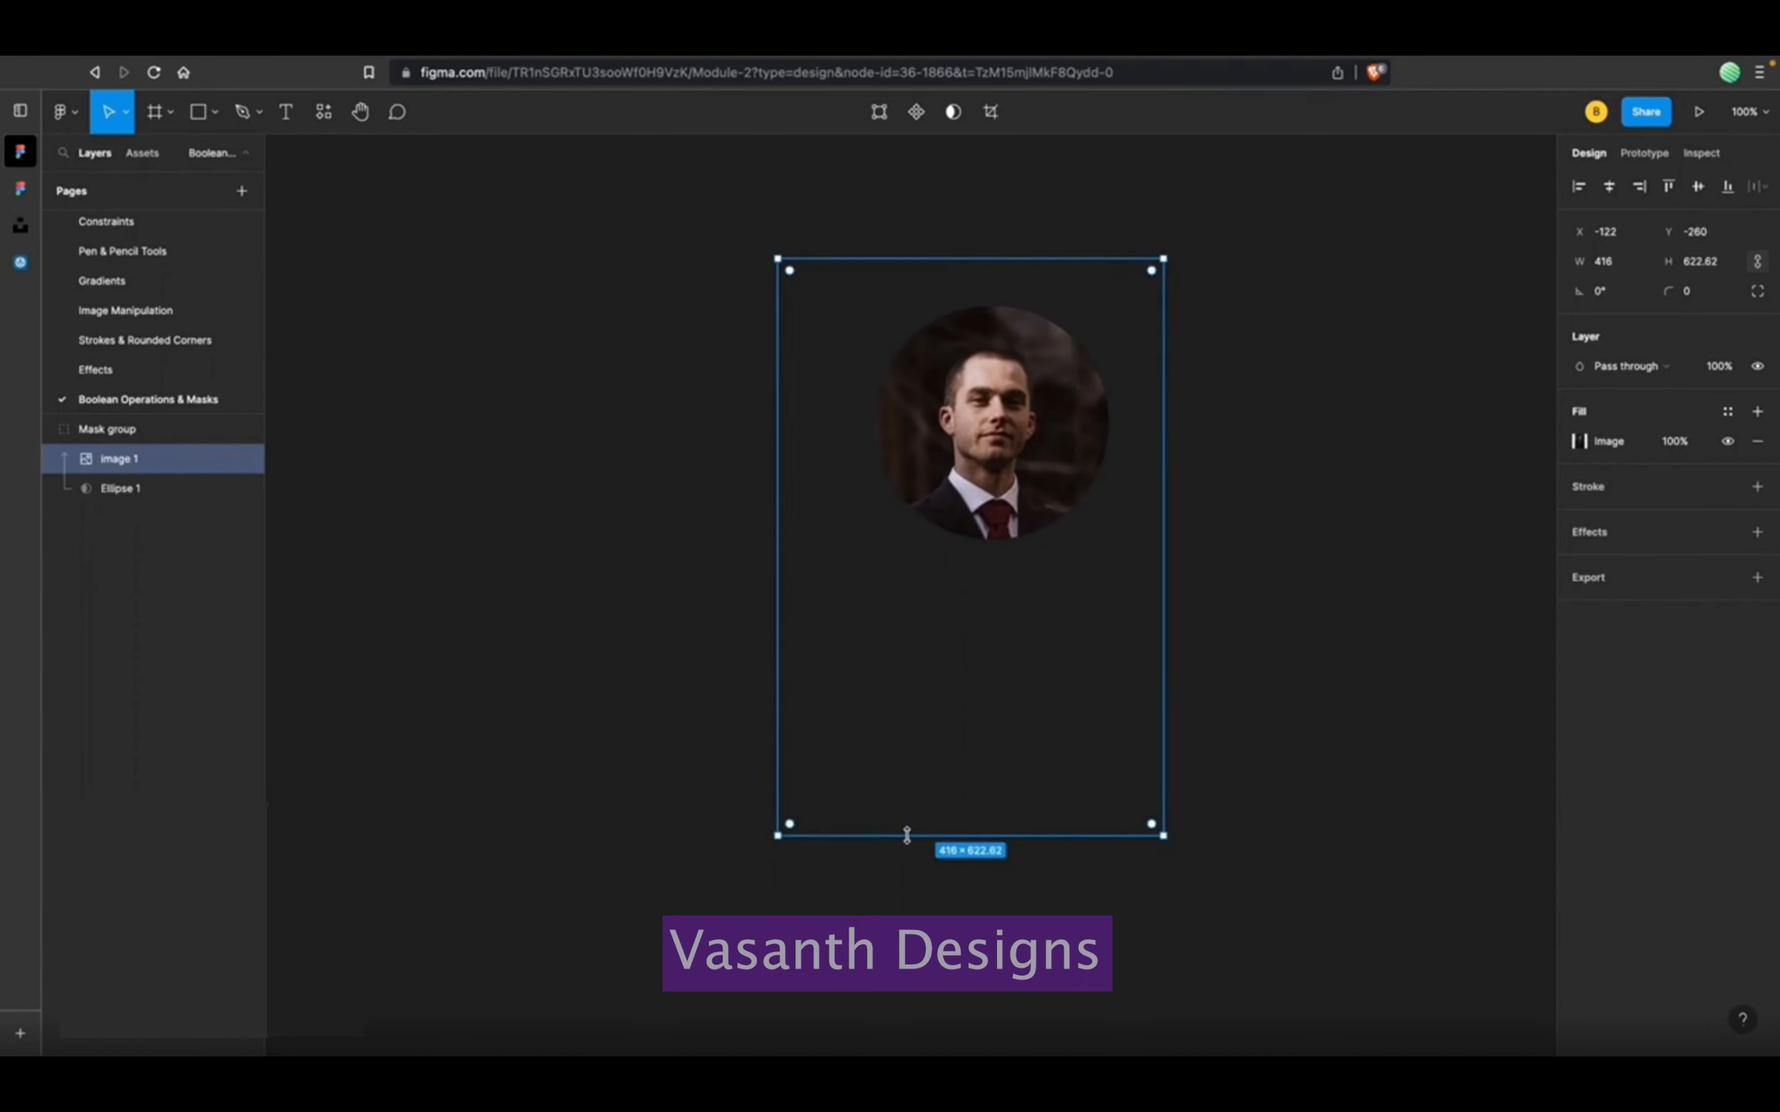
pyautogui.moveTo(907, 835); pyautogui.dragTo(903, 958)
pyautogui.moveTo(1038, 801); pyautogui.dragTo(1033, 775)
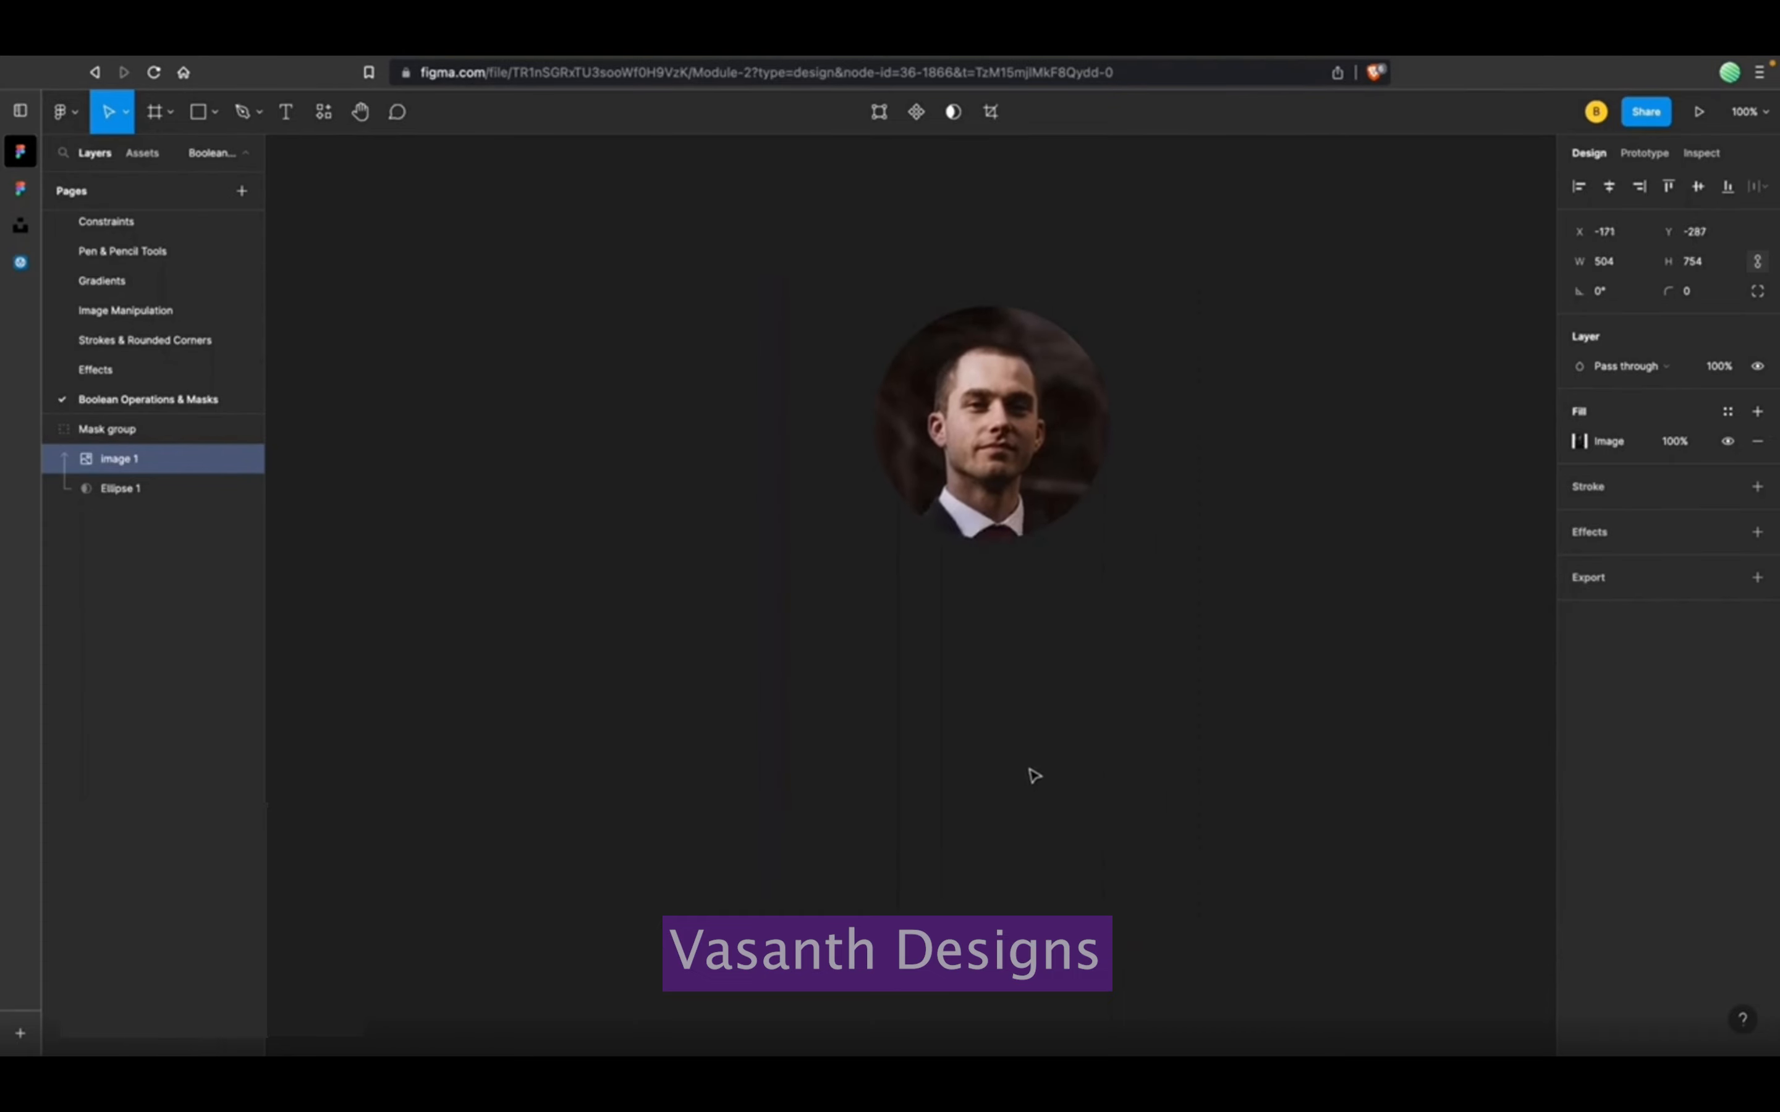
pyautogui.moveTo(1033, 770); pyautogui.dragTo(1032, 772)
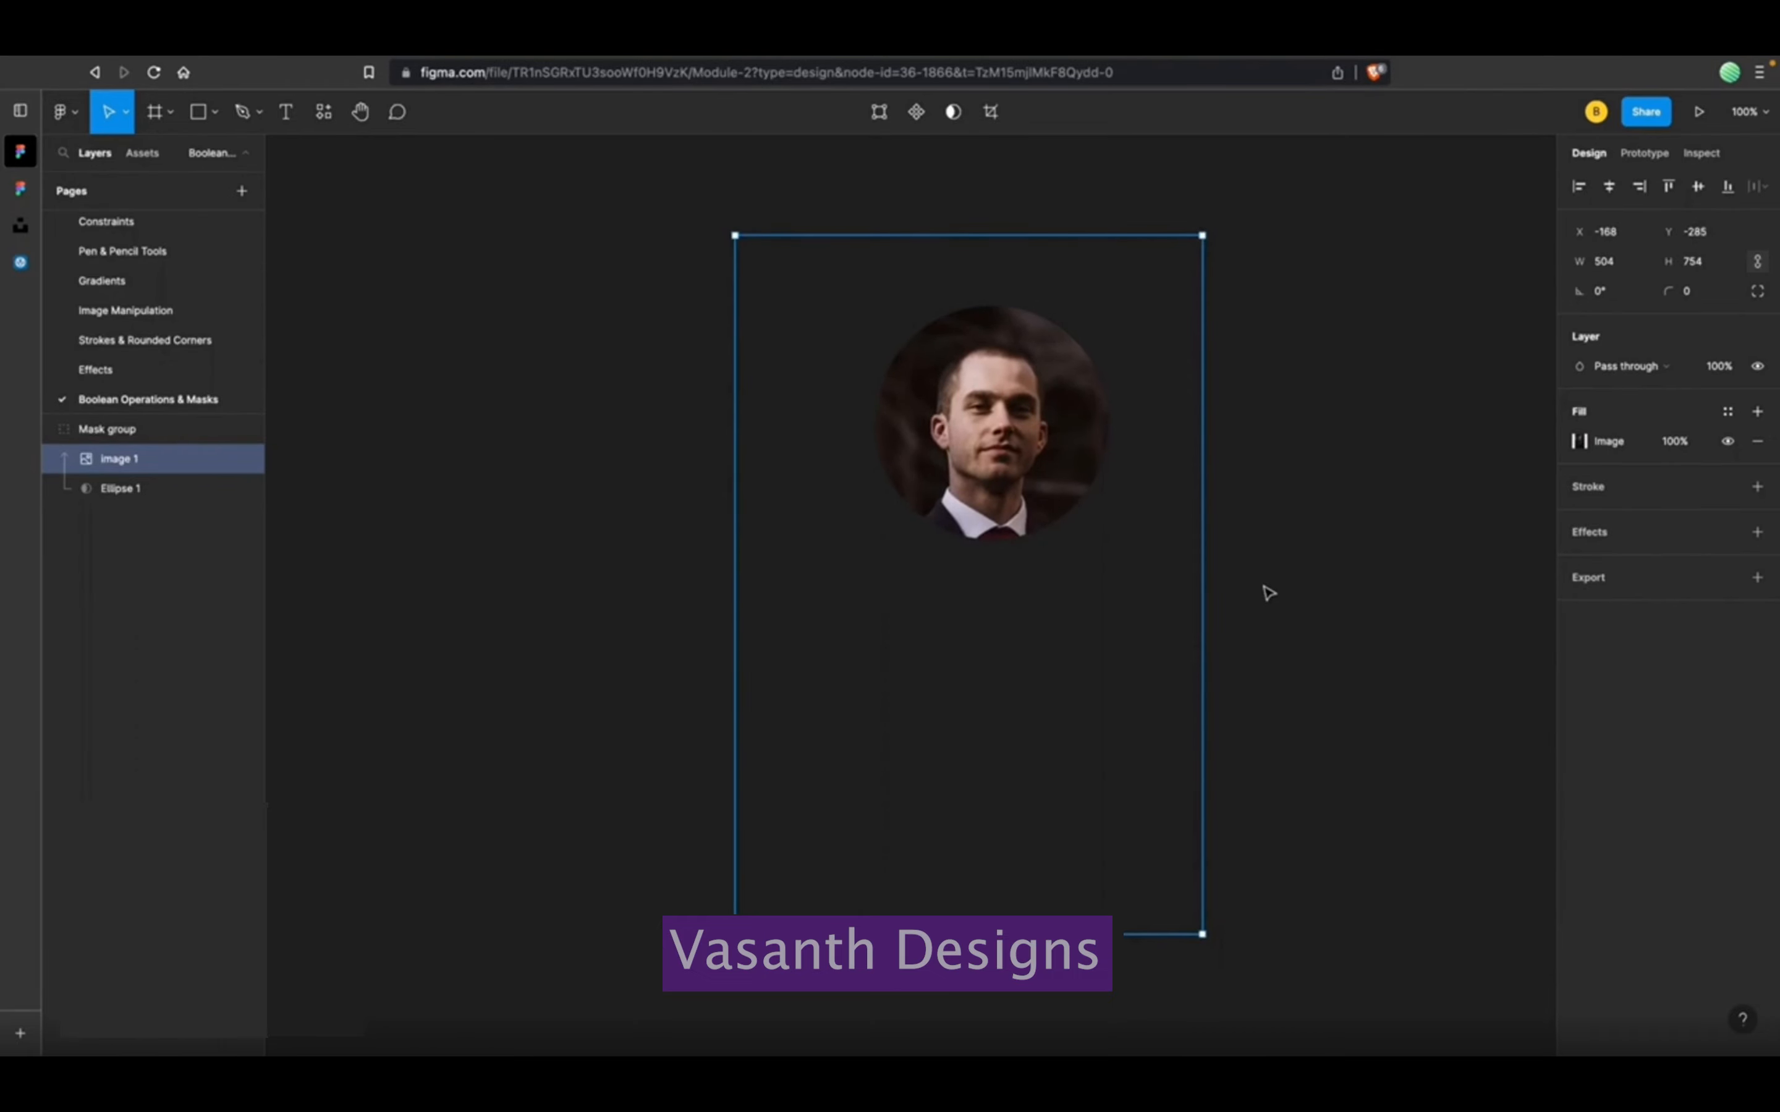
pyautogui.click(1304, 590)
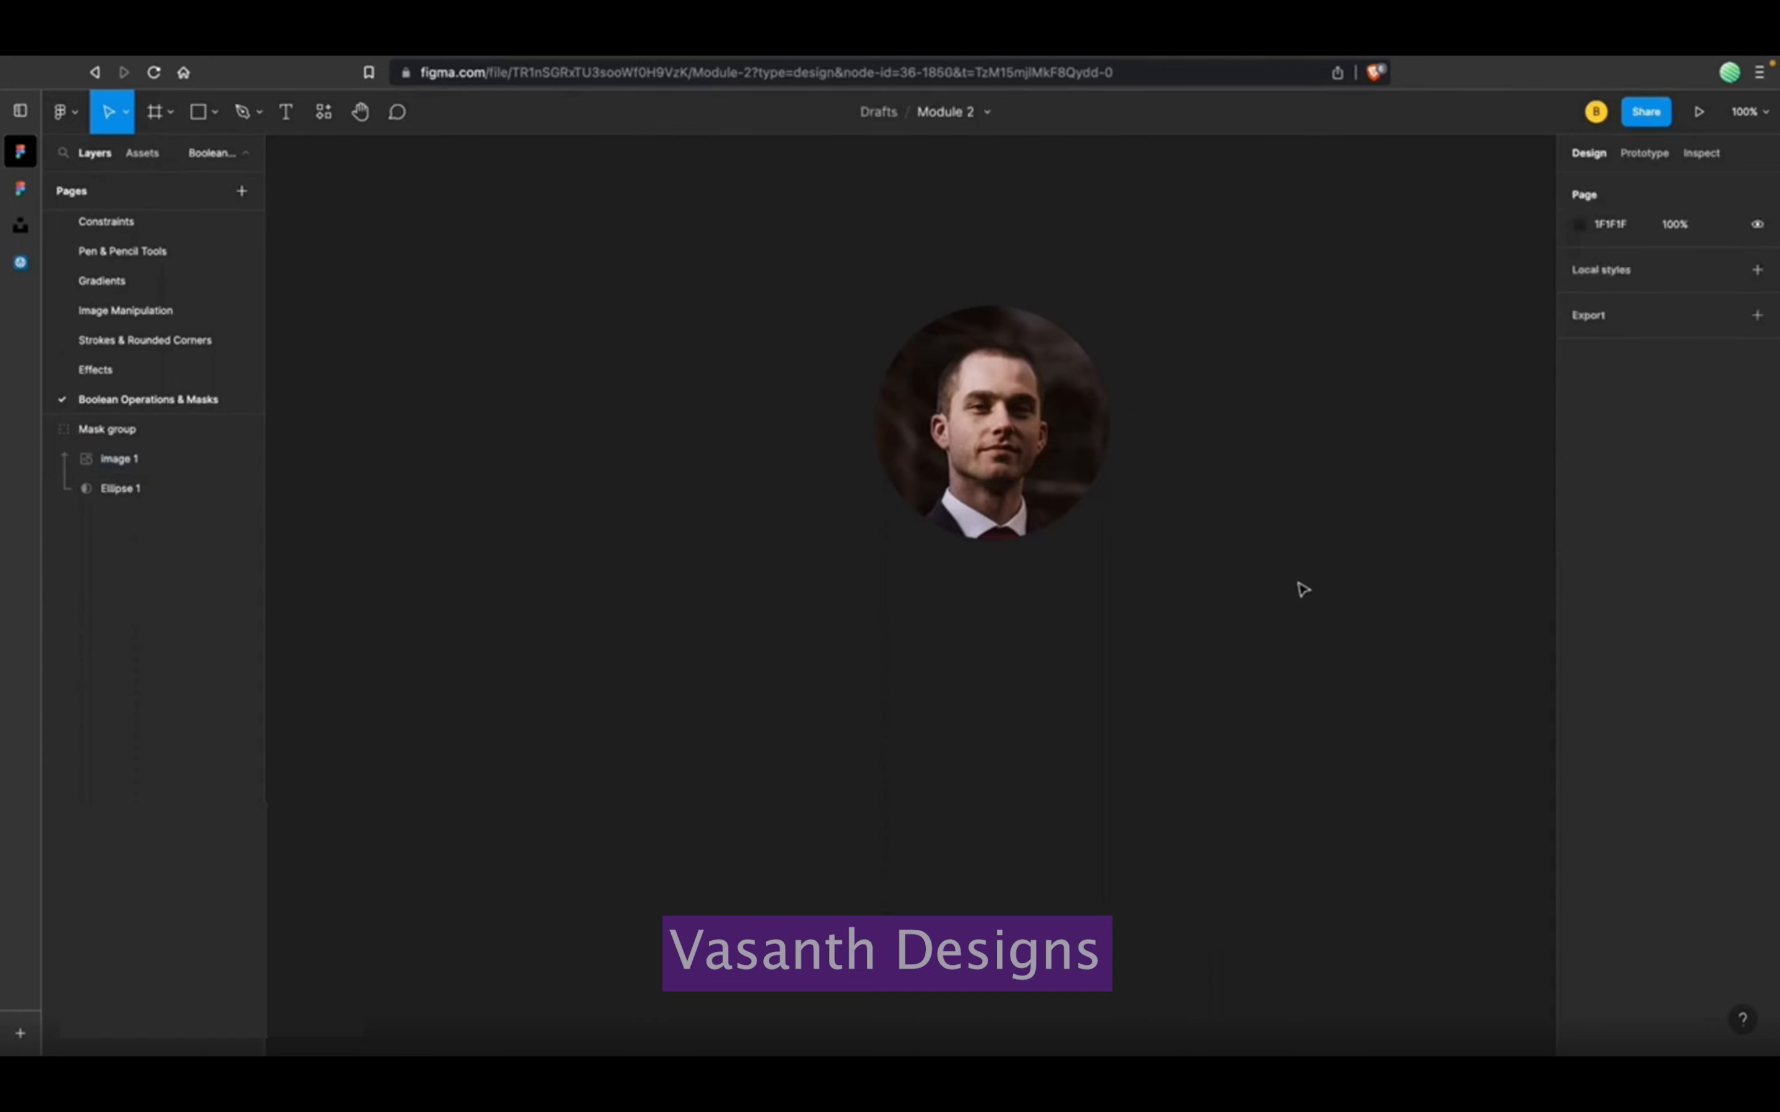
# Shift the masked avatar sideways on the canvas and remove the mask from its circle layer.
pyautogui.moveTo(1075, 511); pyautogui.dragTo(941, 515)
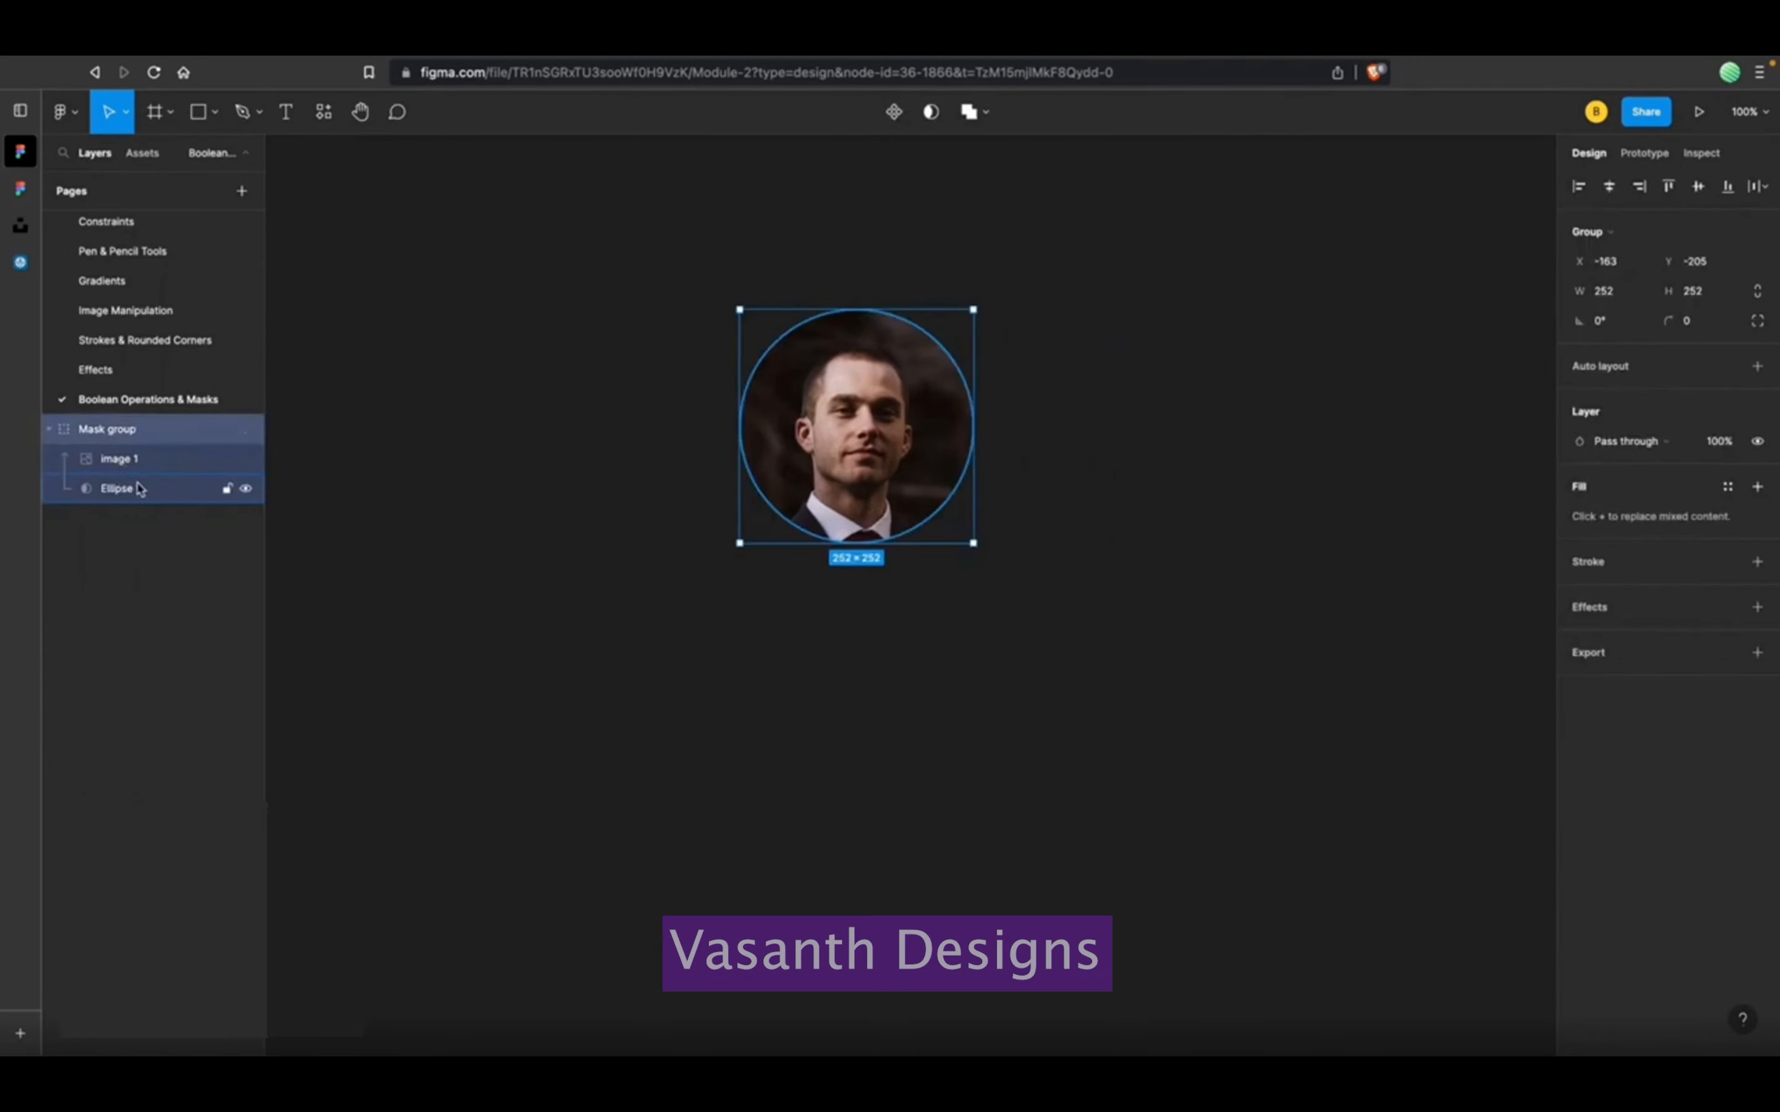
pyautogui.click(117, 494)
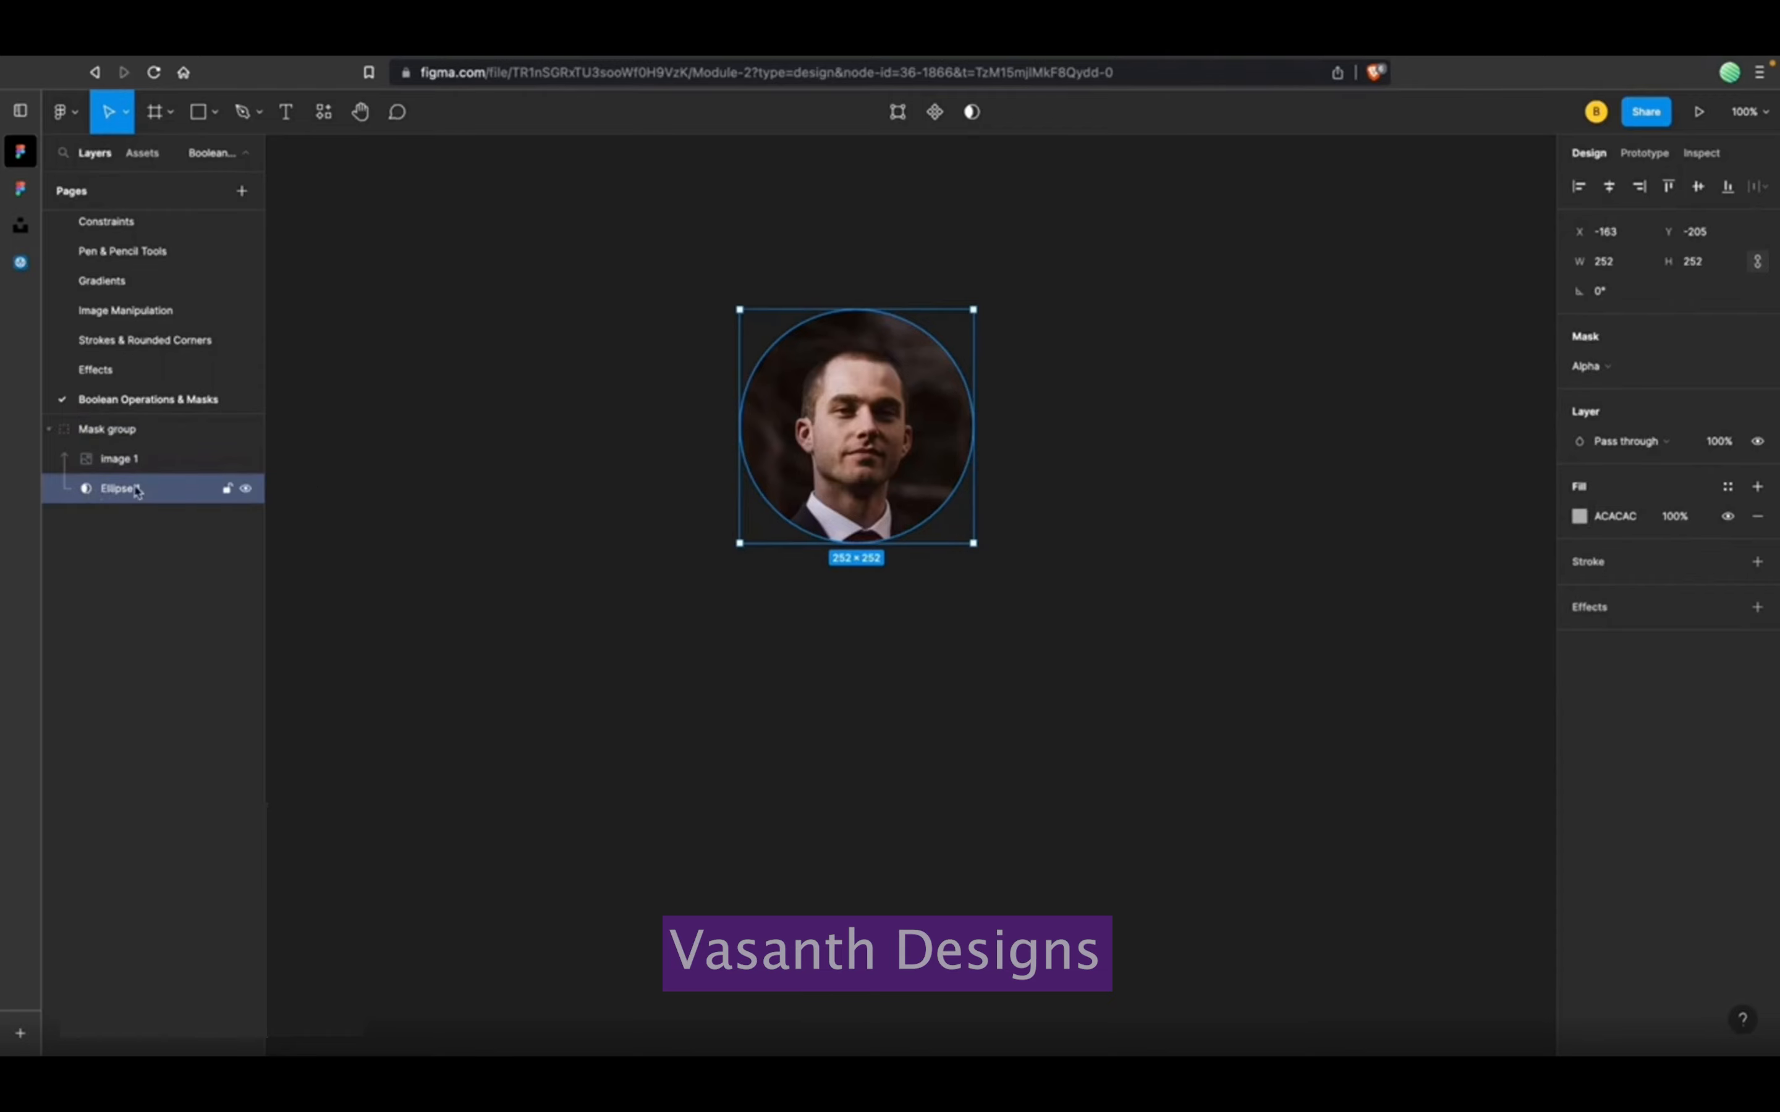
pyautogui.click(971, 111)
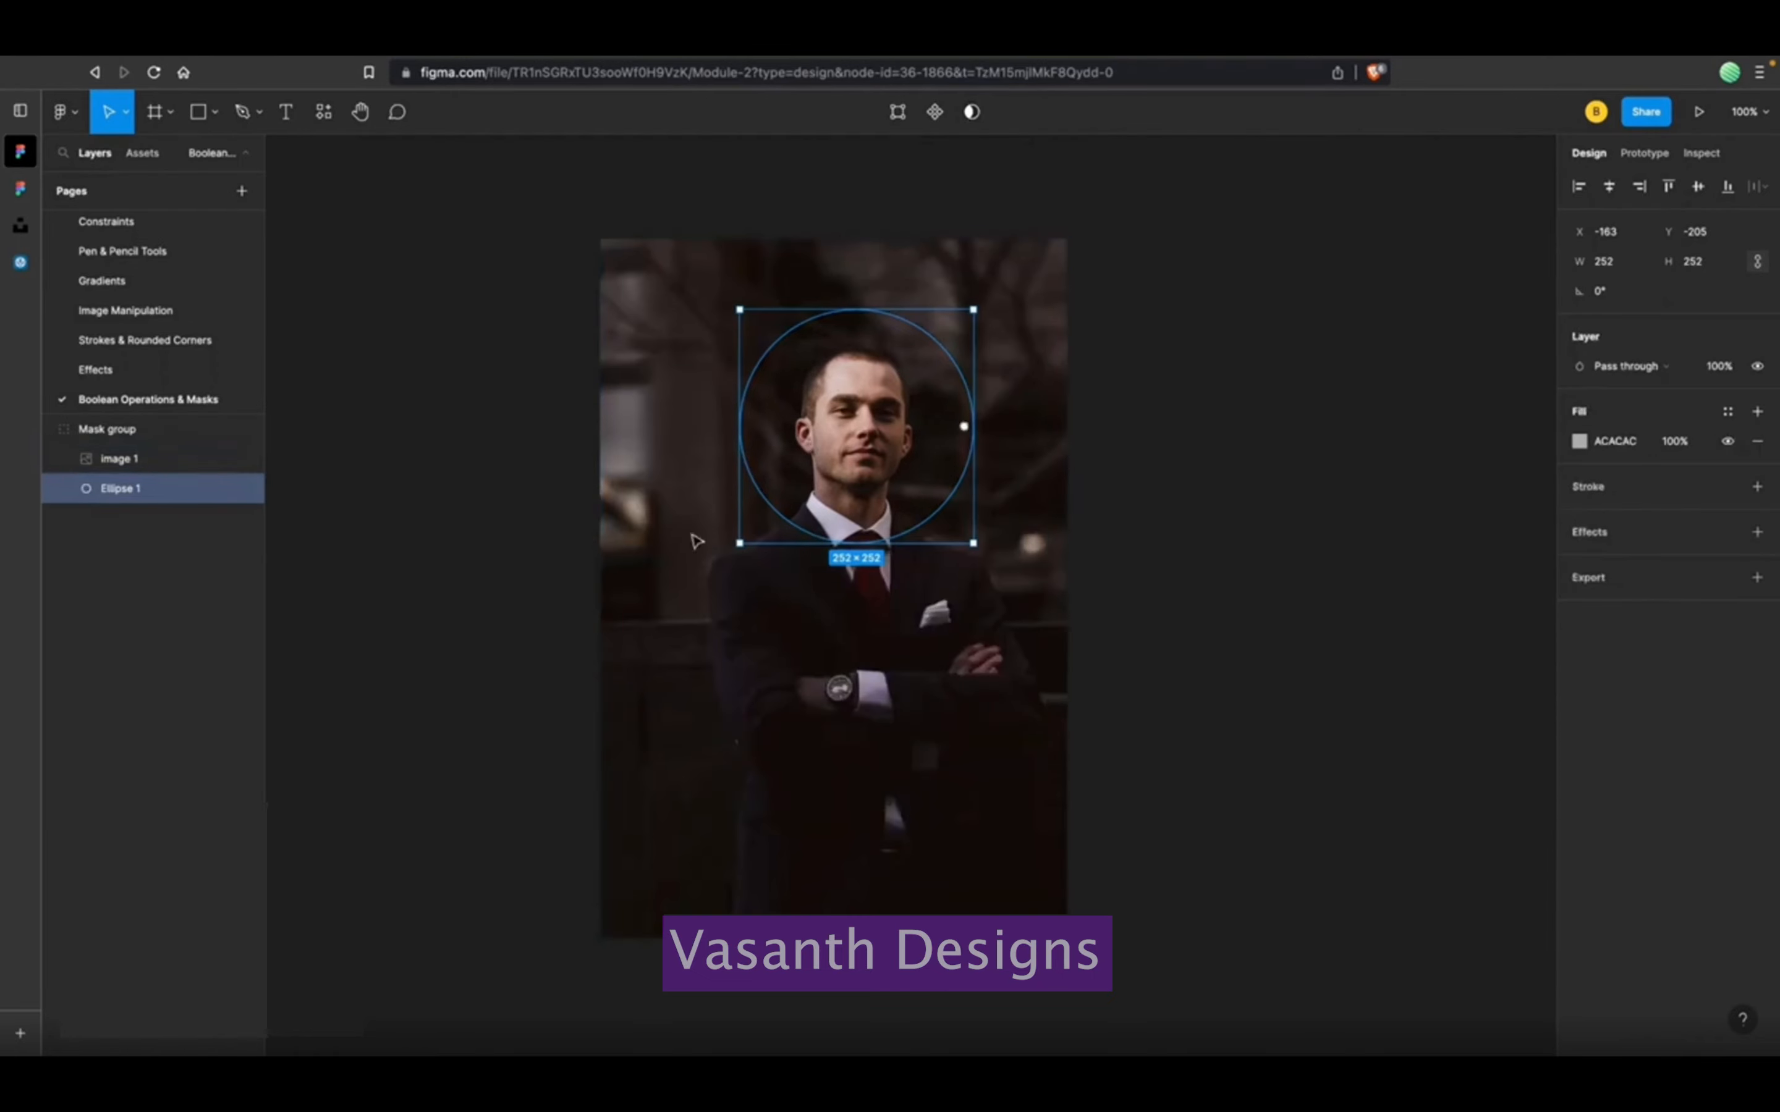
pyautogui.click(533, 494)
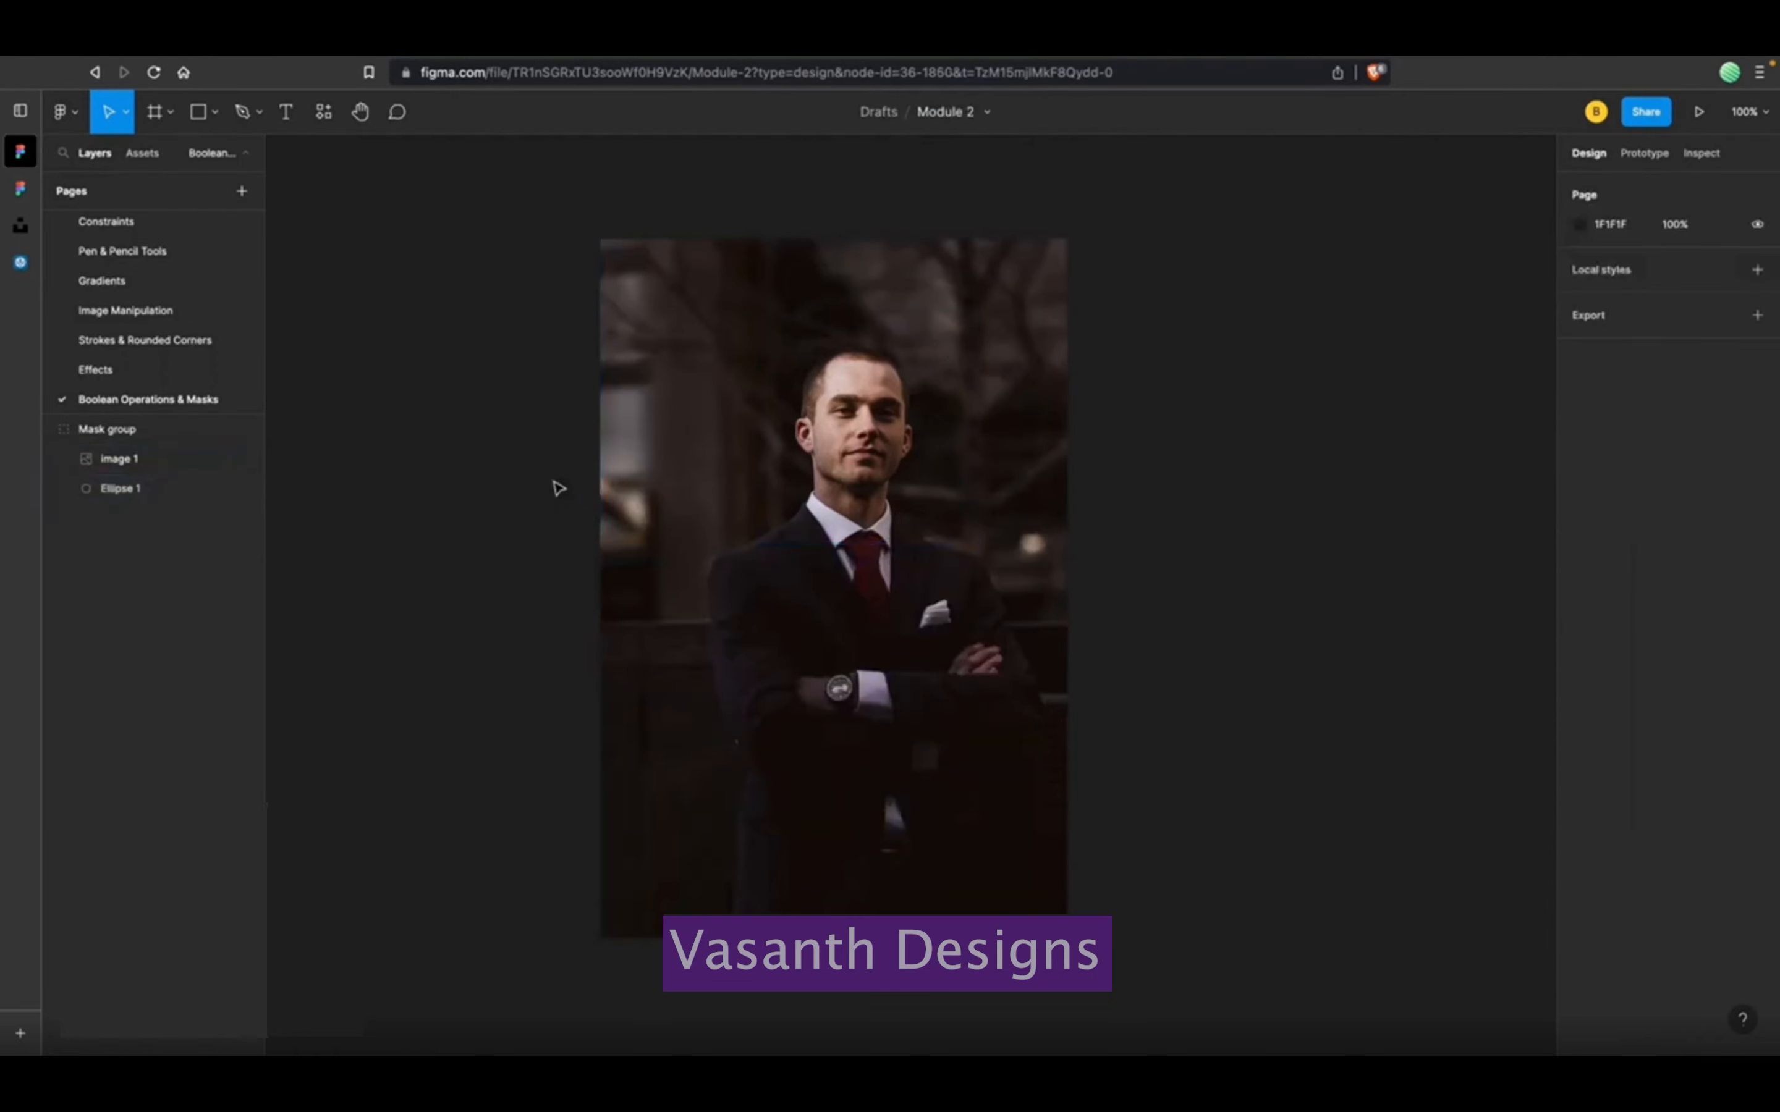
# Ungroup the mask group and move the photo clear of the circle.
pyautogui.click(128, 440)
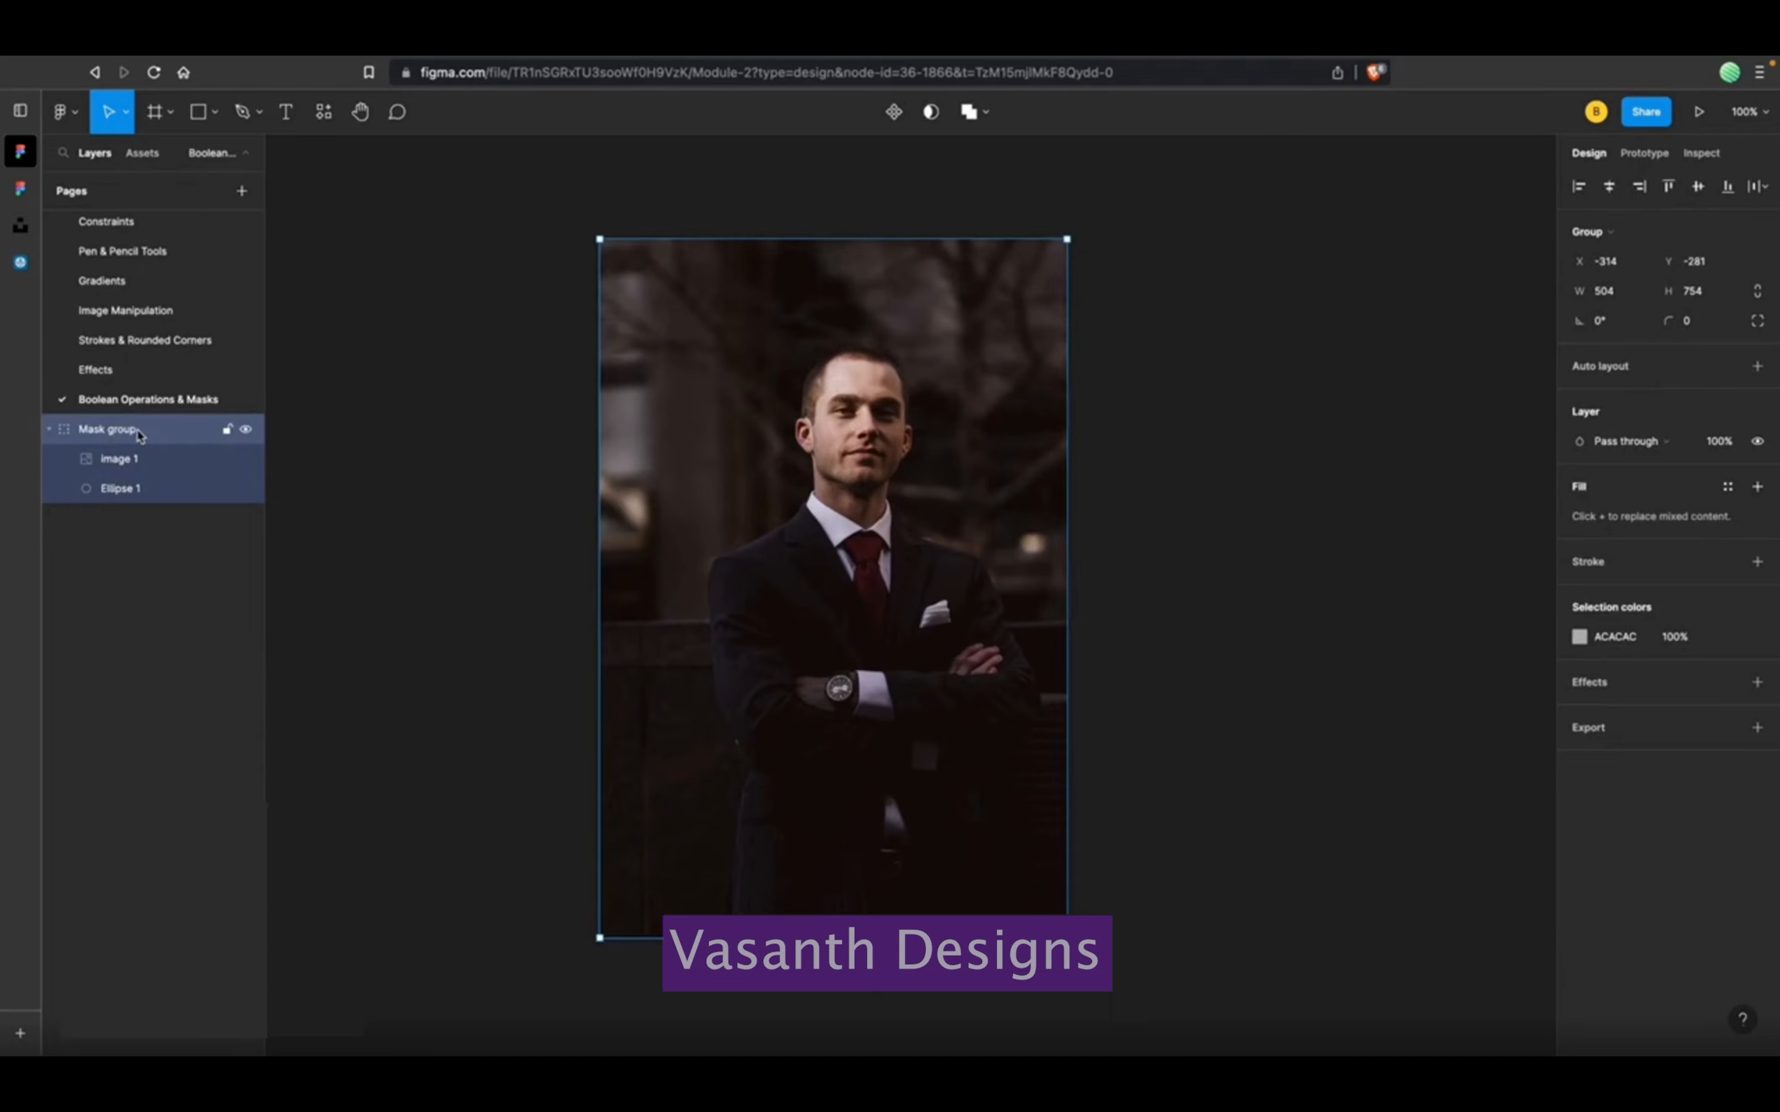
pyautogui.rightClick(158, 436)
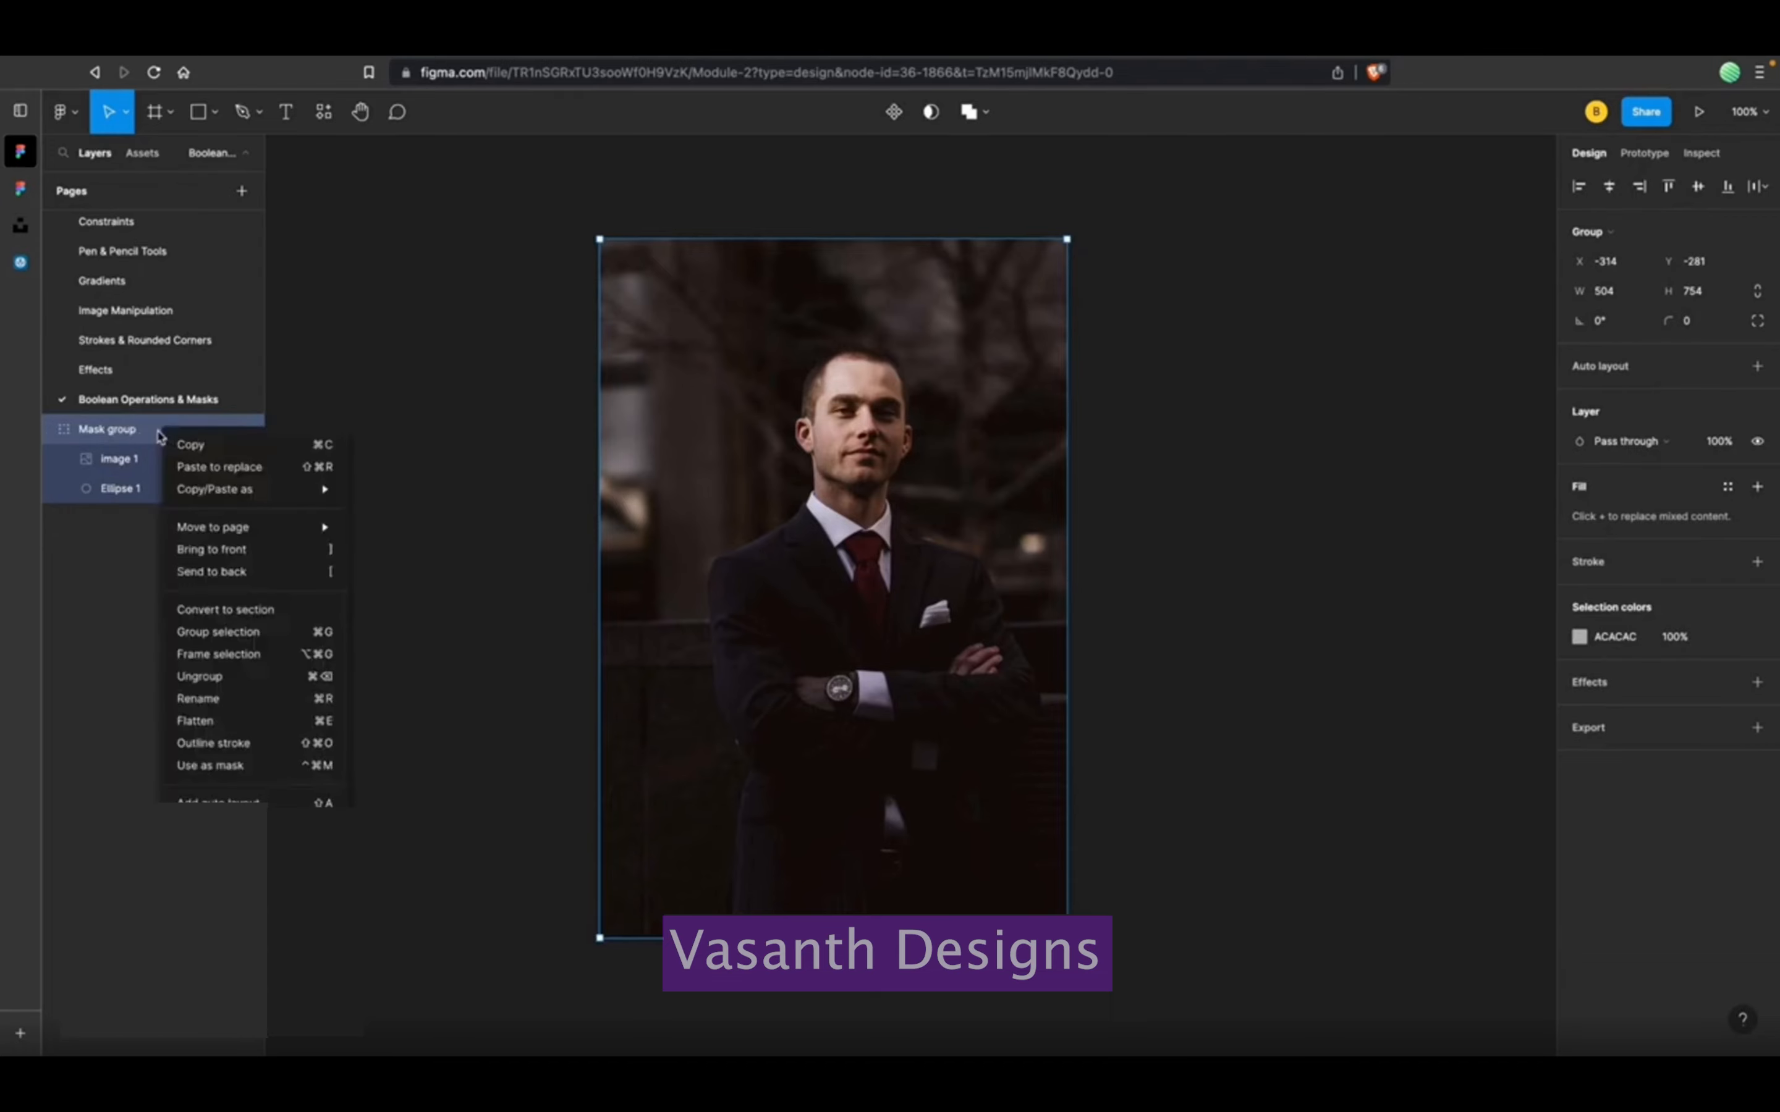
pyautogui.click(215, 682)
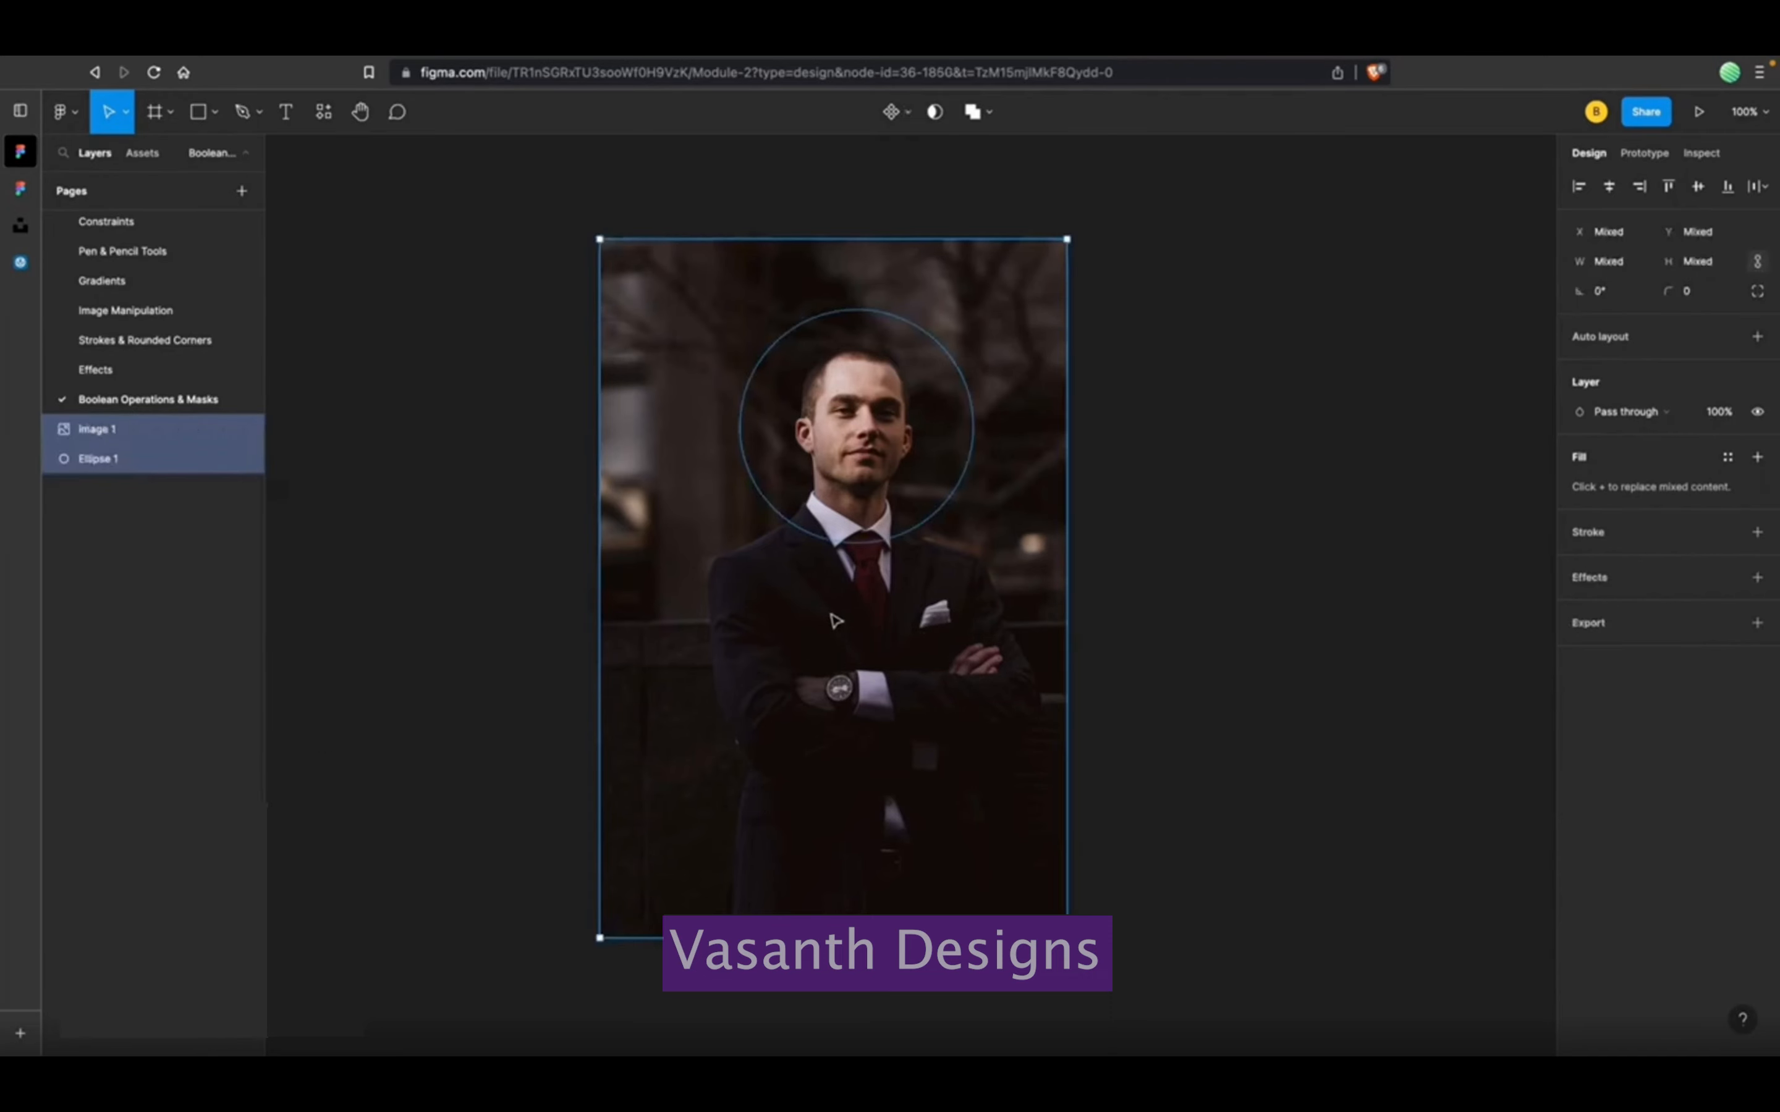
pyautogui.click(706, 587)
pyautogui.moveTo(691, 586); pyautogui.dragTo(1154, 587)
# Move the circle to an empty area of the canvas beyond the photo, at about X 1177, Y -1.
pyautogui.click(805, 465)
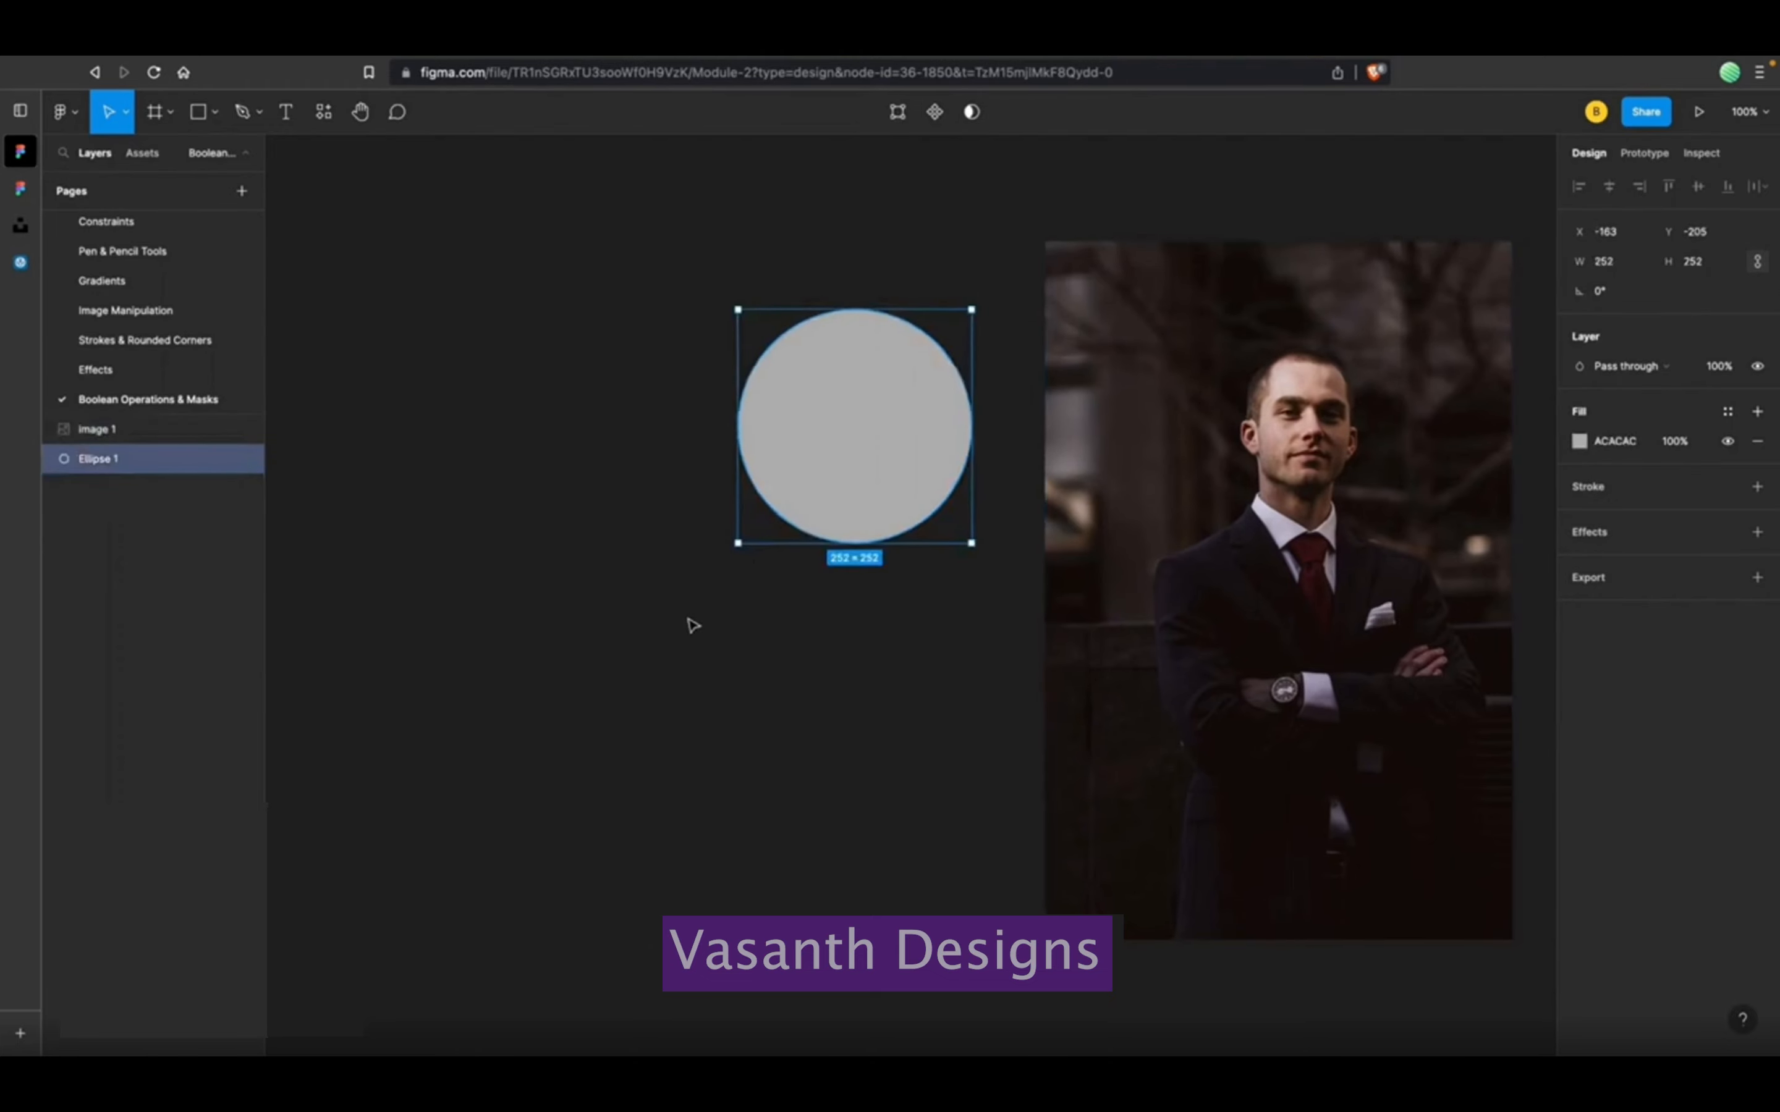
pyautogui.hscroll(10, 693, 626)
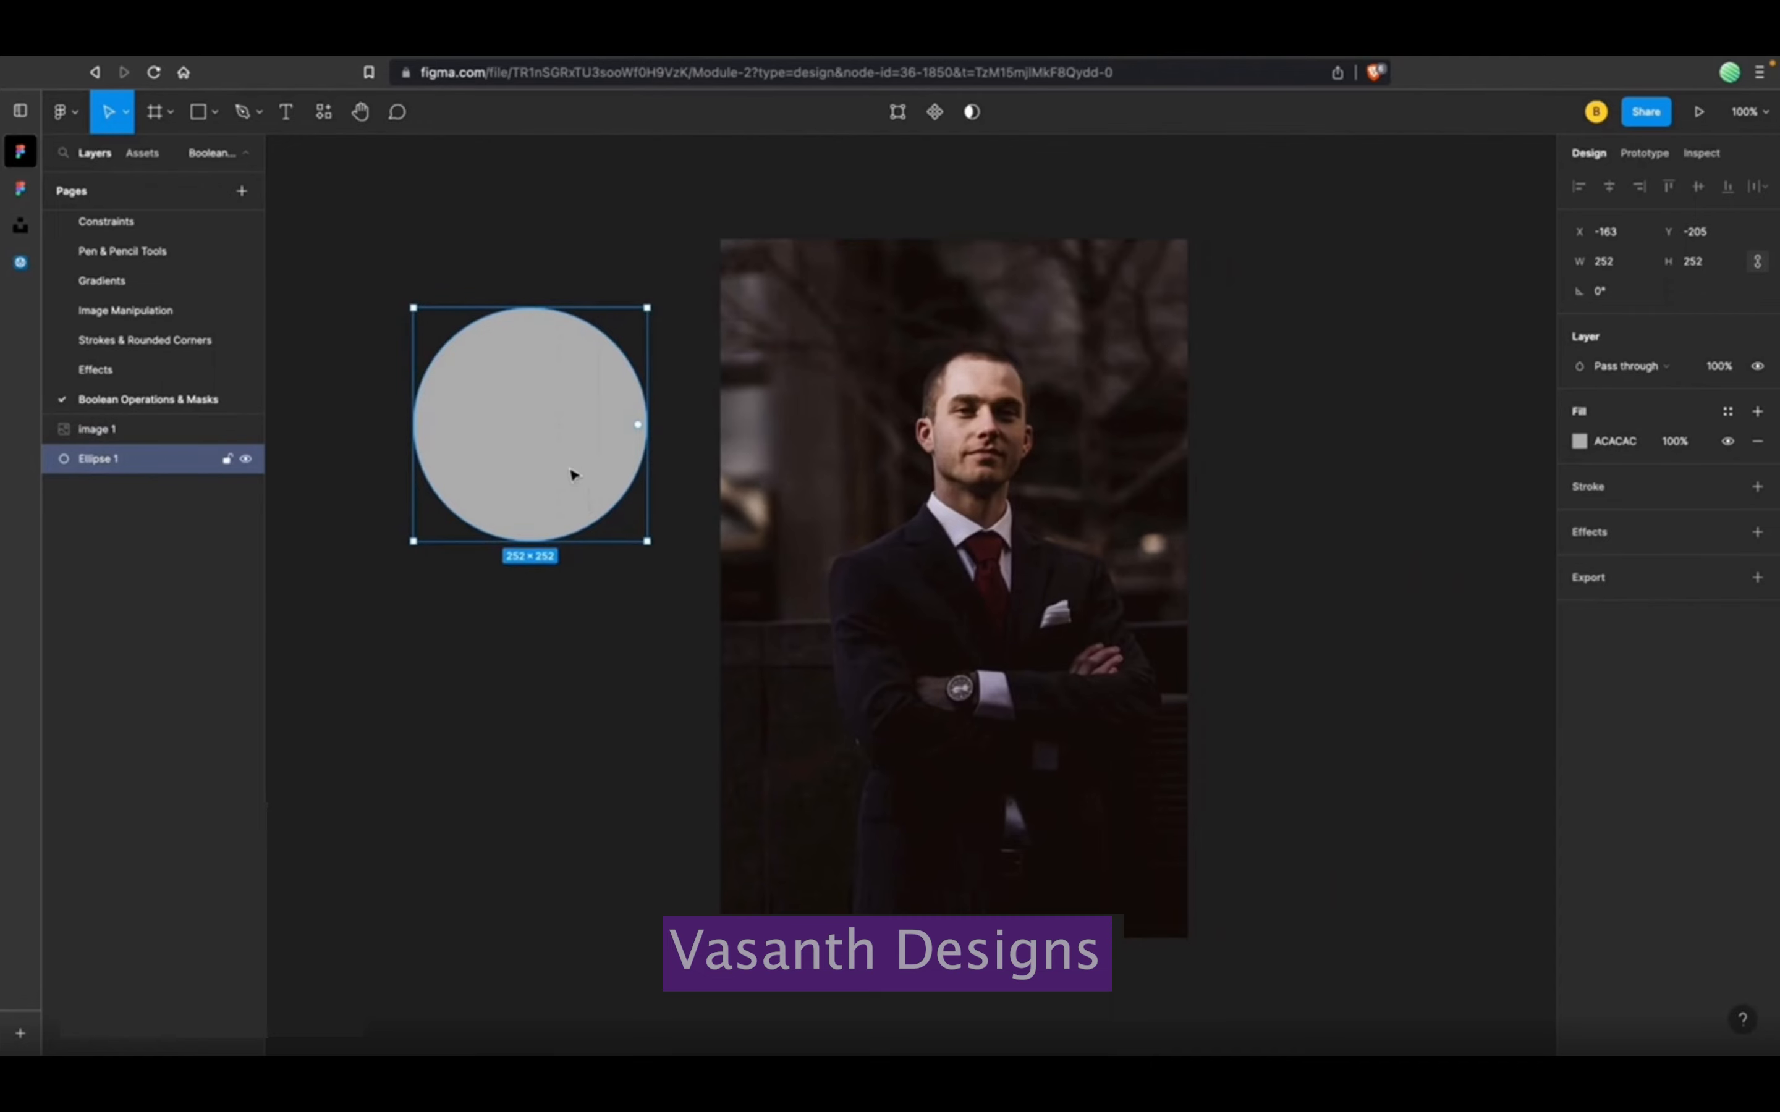
pyautogui.scroll(-1, 563, 470)
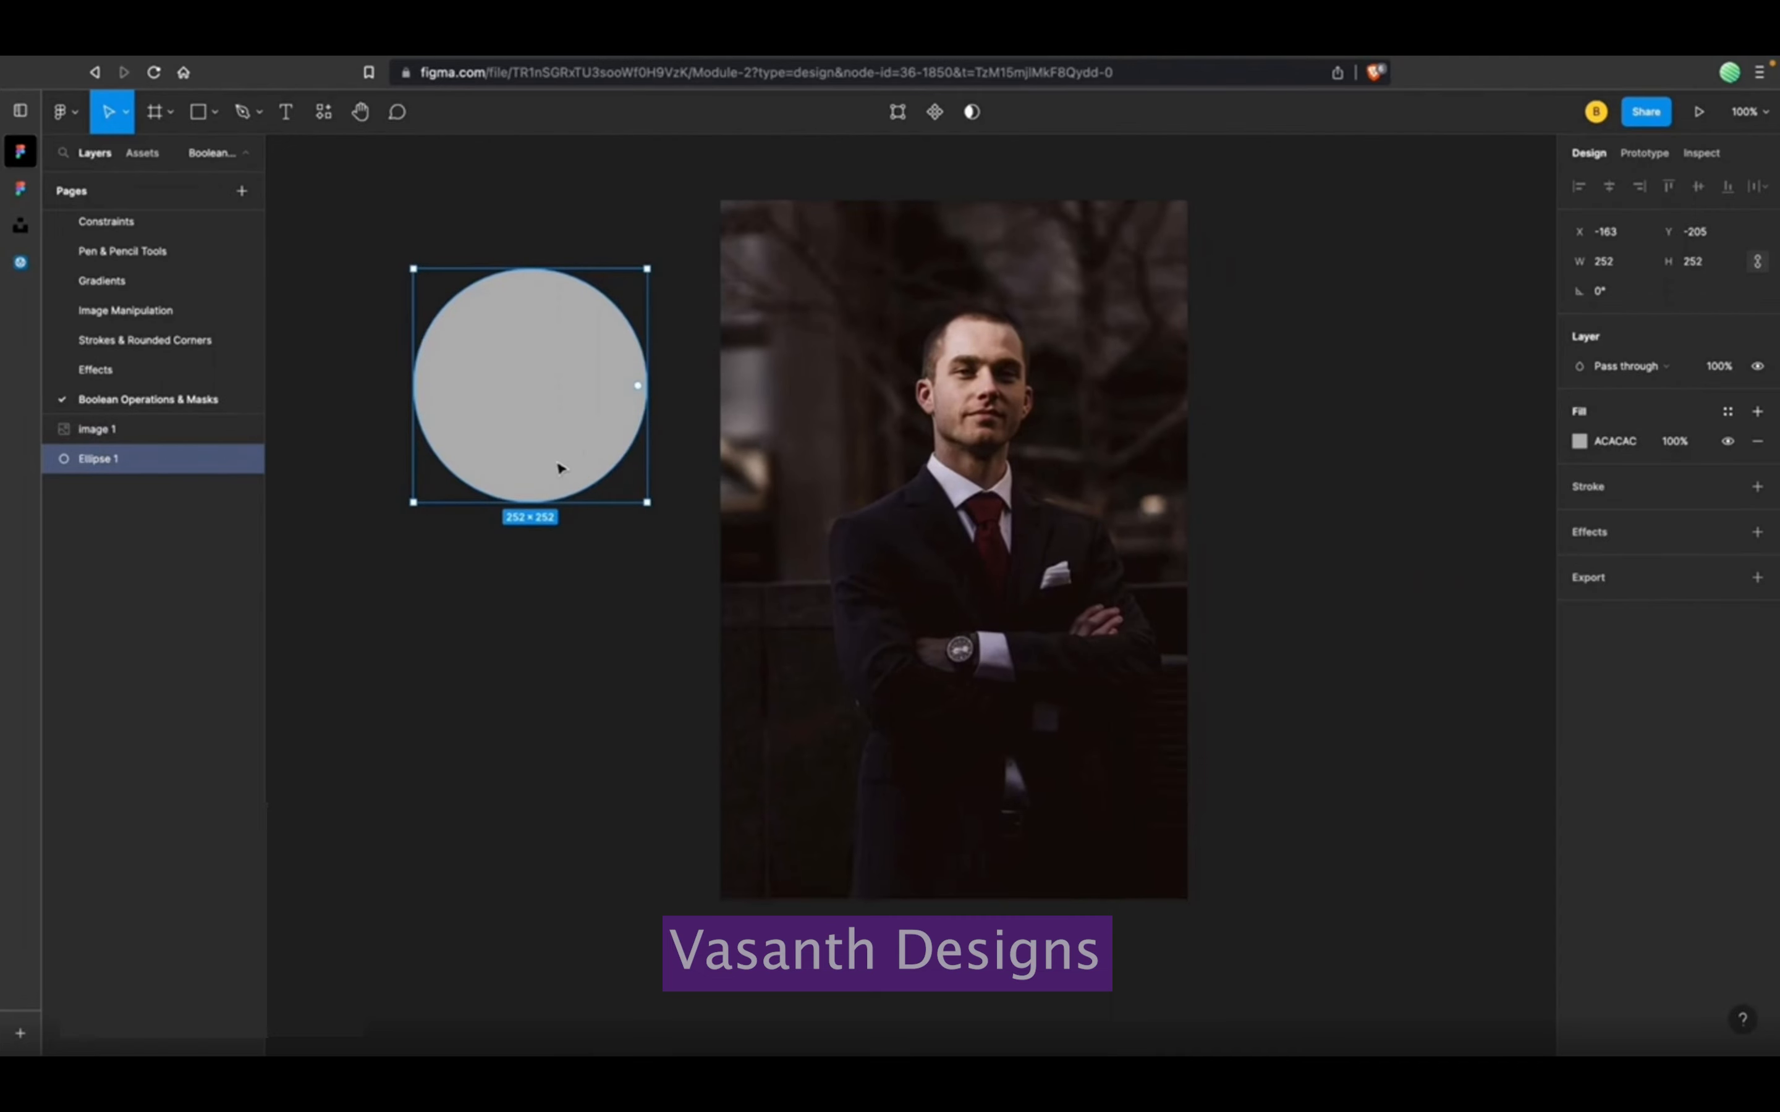
pyautogui.moveTo(564, 426); pyautogui.dragTo(1163, 650)
pyautogui.hscroll(5, 1037, 680)
pyautogui.moveTo(988, 646); pyautogui.dragTo(1103, 616)
pyautogui.hscroll(5, 1103, 615)
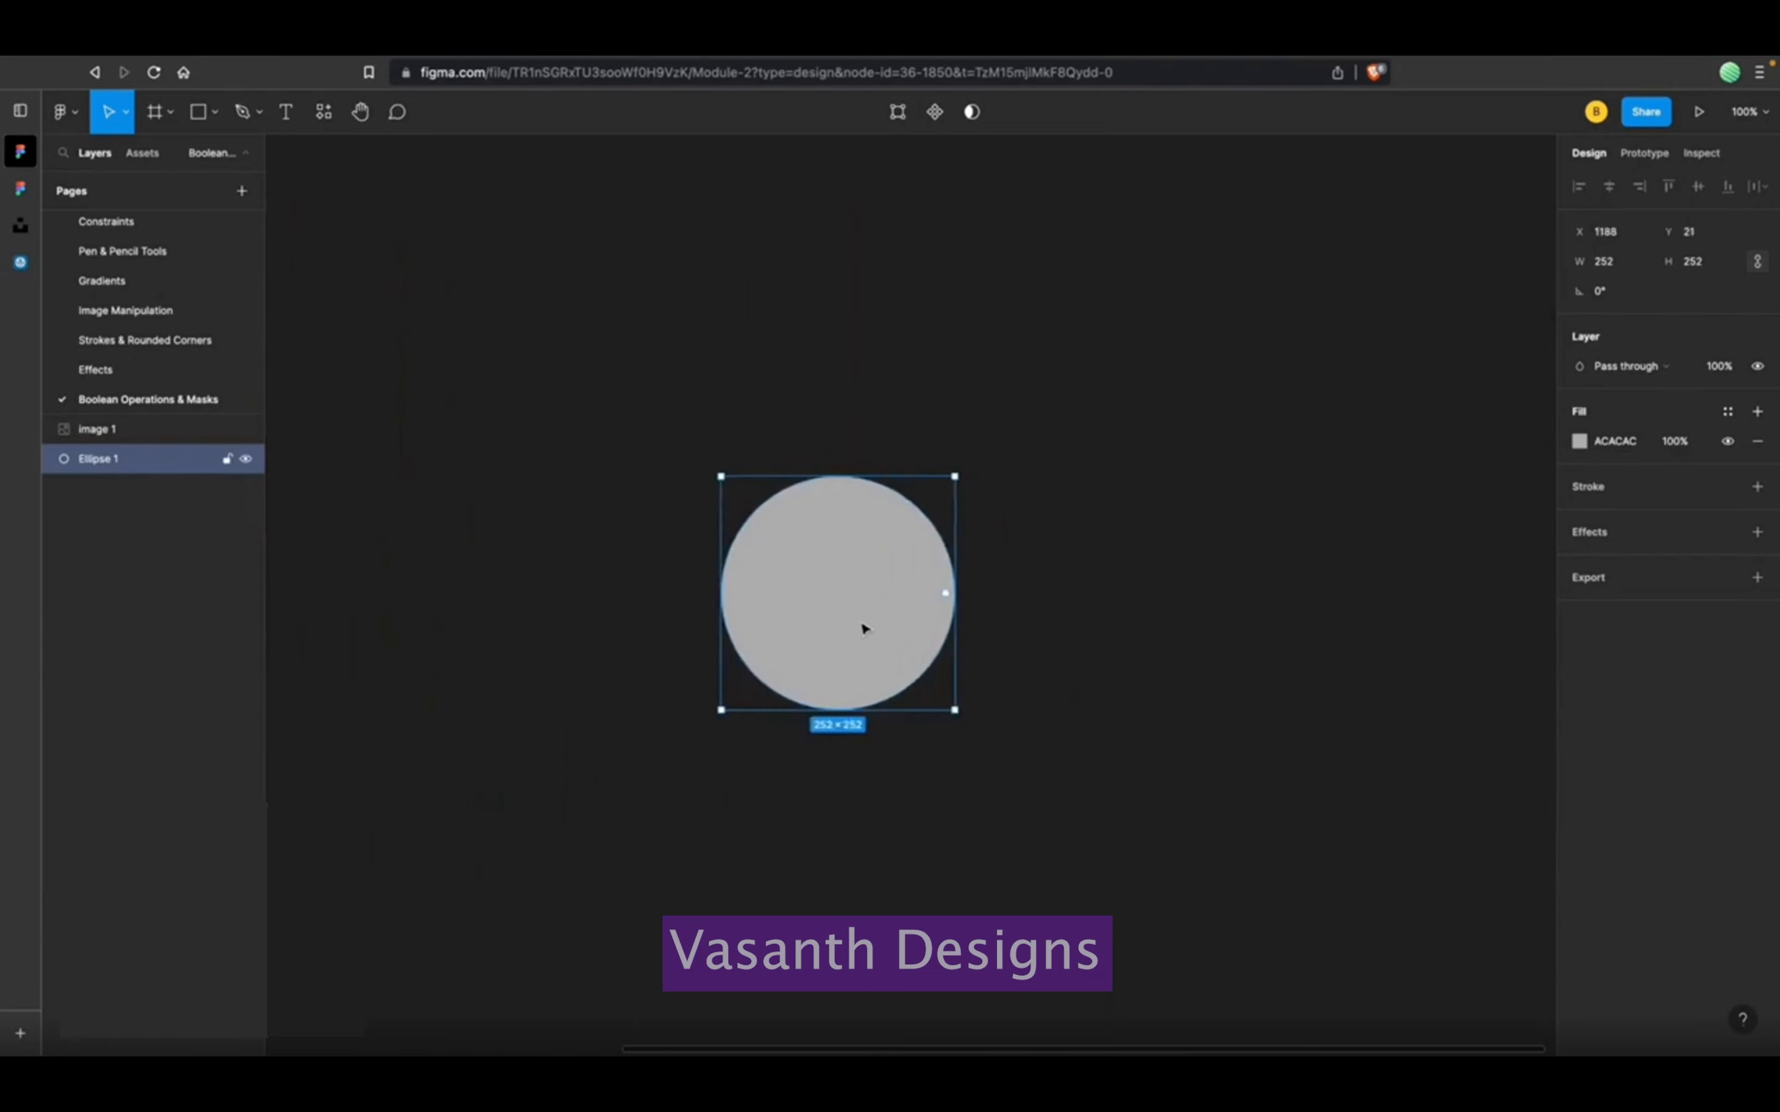
pyautogui.moveTo(864, 629); pyautogui.dragTo(854, 608)
# Change the circle's fill to a bright red, about FF2B2B.
pyautogui.click(1580, 444)
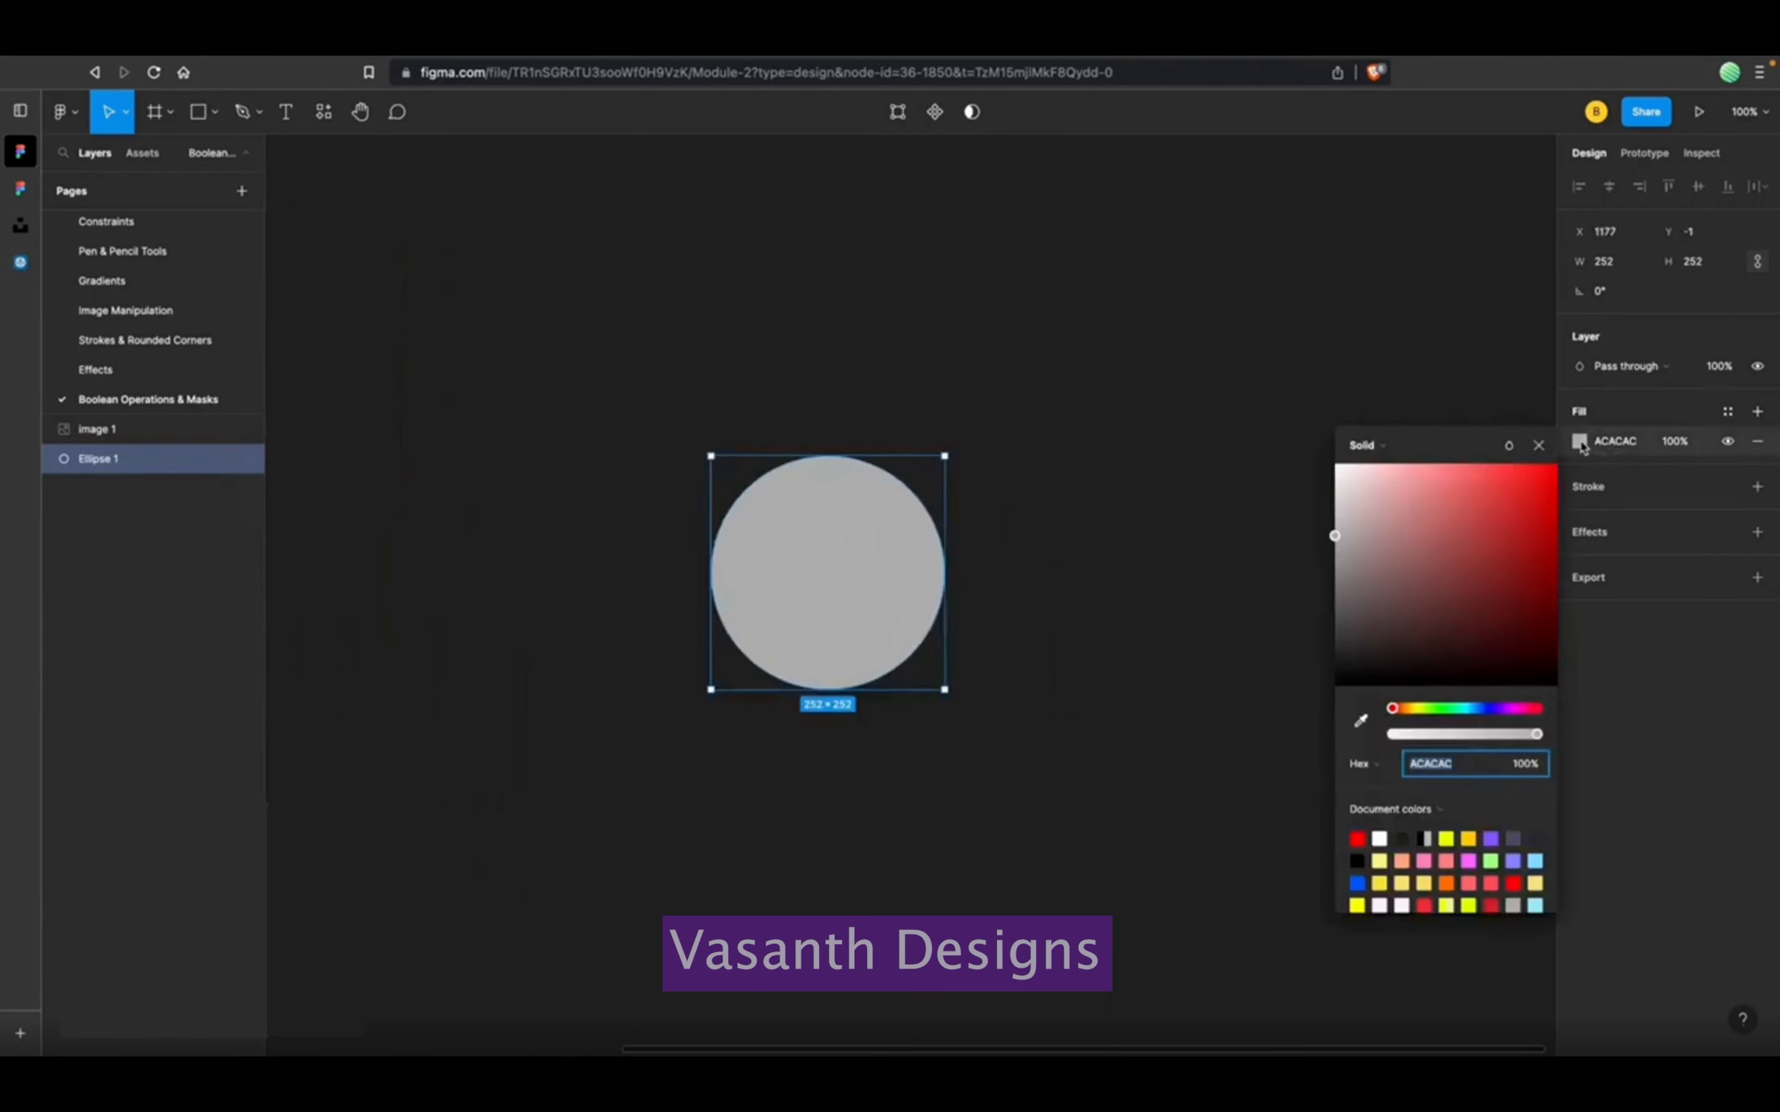
pyautogui.moveTo(1507, 500); pyautogui.dragTo(1520, 457)
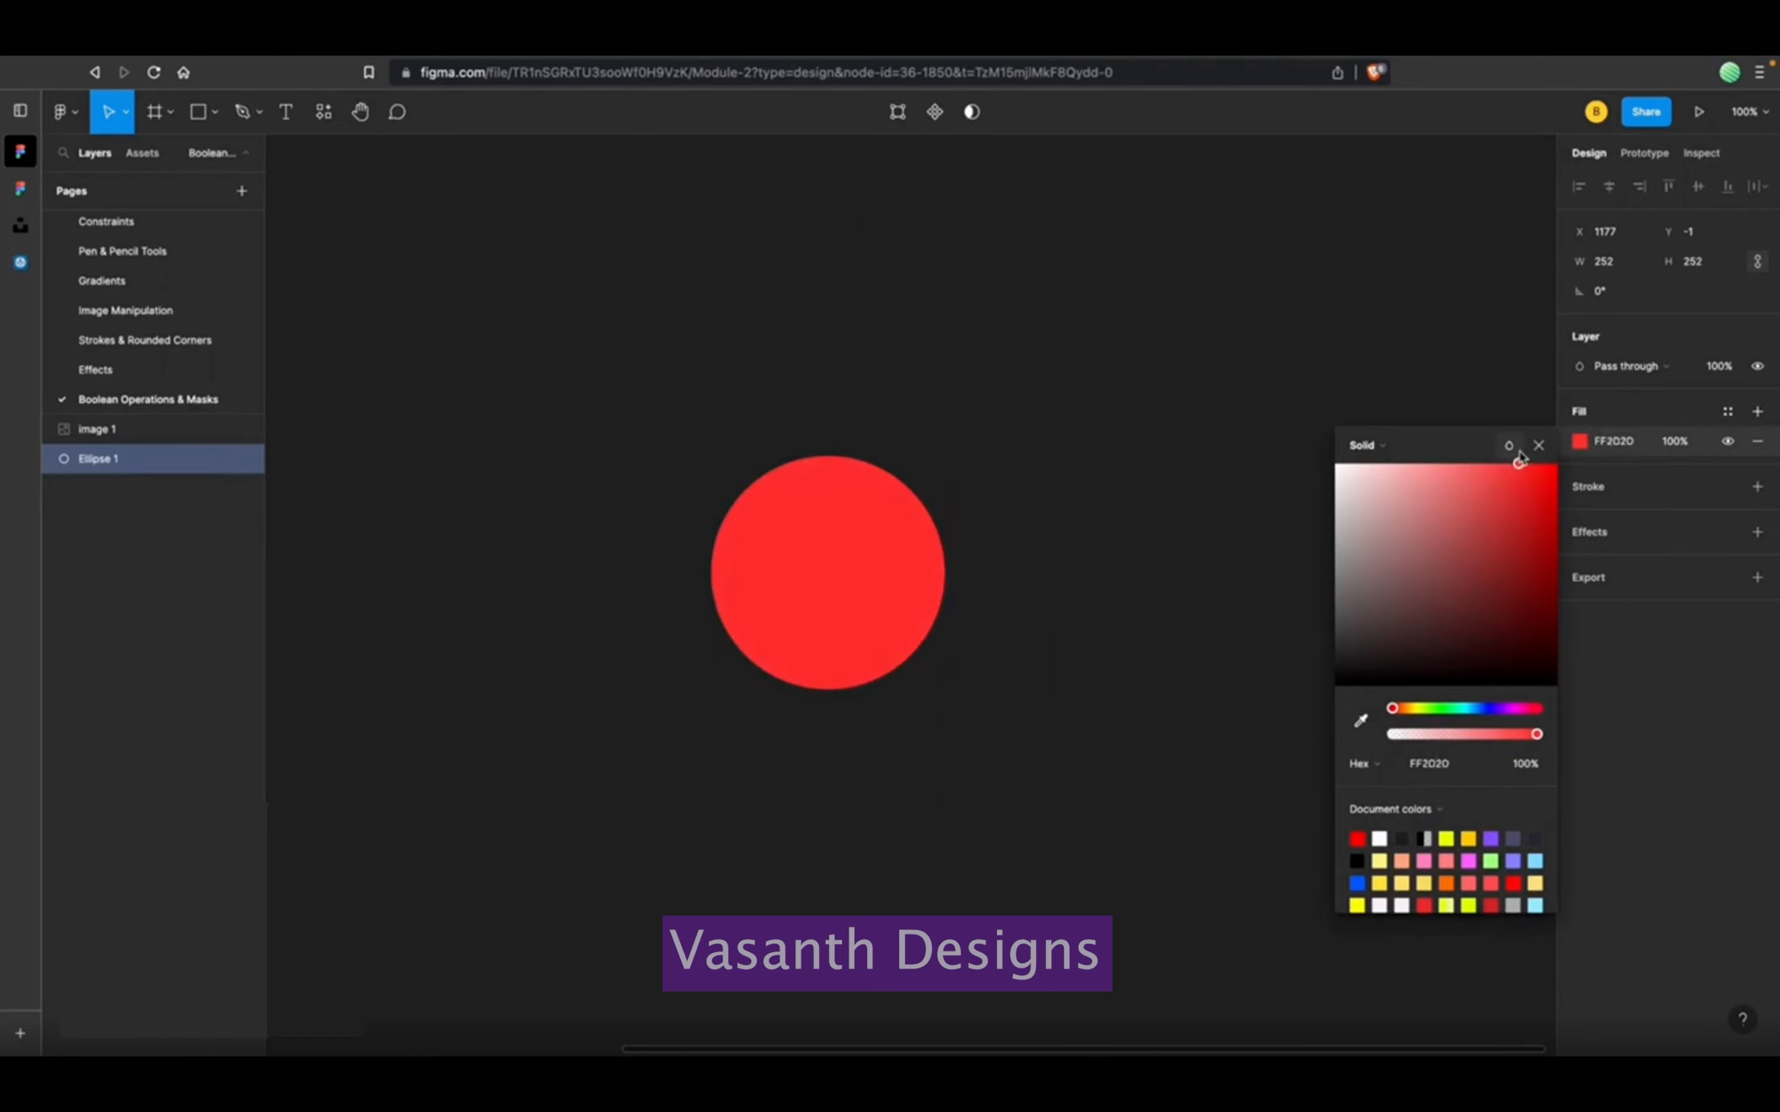
pyautogui.click(1056, 556)
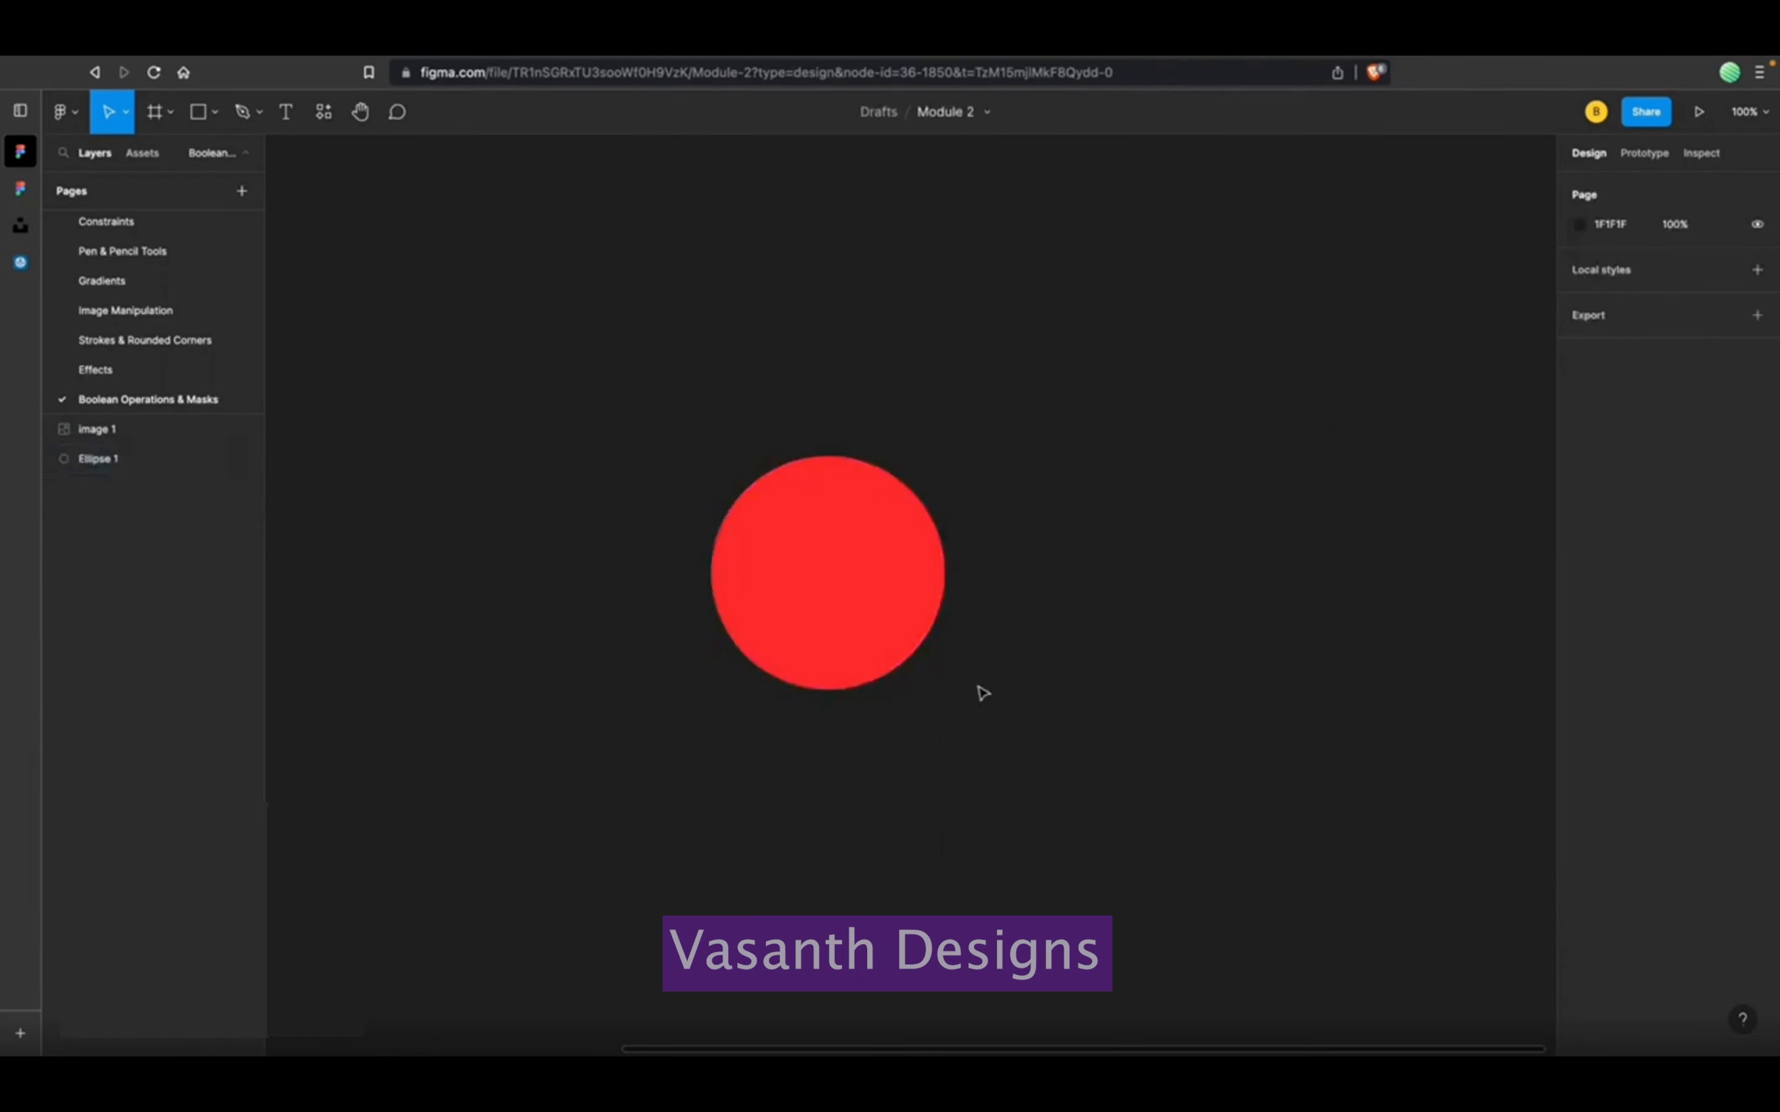
# Create a square about 244 × 244 overlapping the lower right part of the red circle.
pyautogui.press('r')
pyautogui.click(1056, 663)
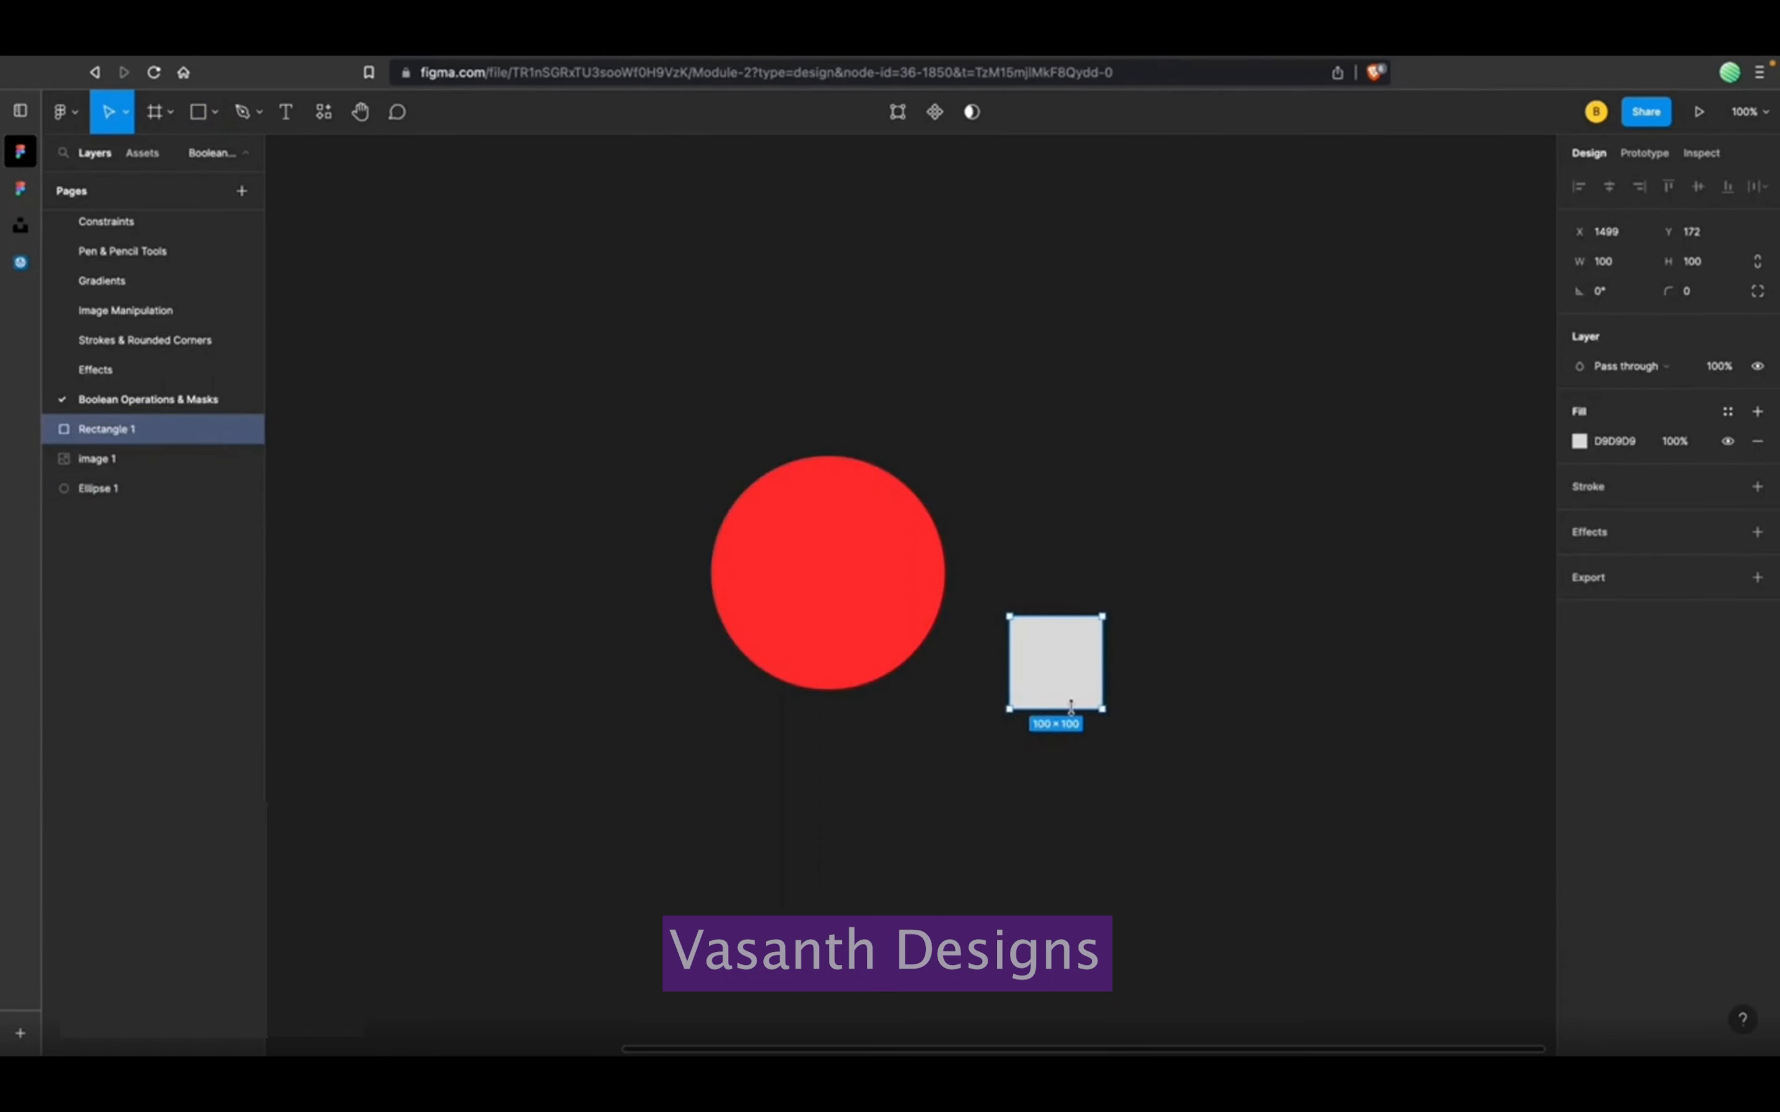
pyautogui.moveTo(1071, 706); pyautogui.dragTo(1072, 773)
pyautogui.moveTo(1061, 672); pyautogui.dragTo(945, 703)
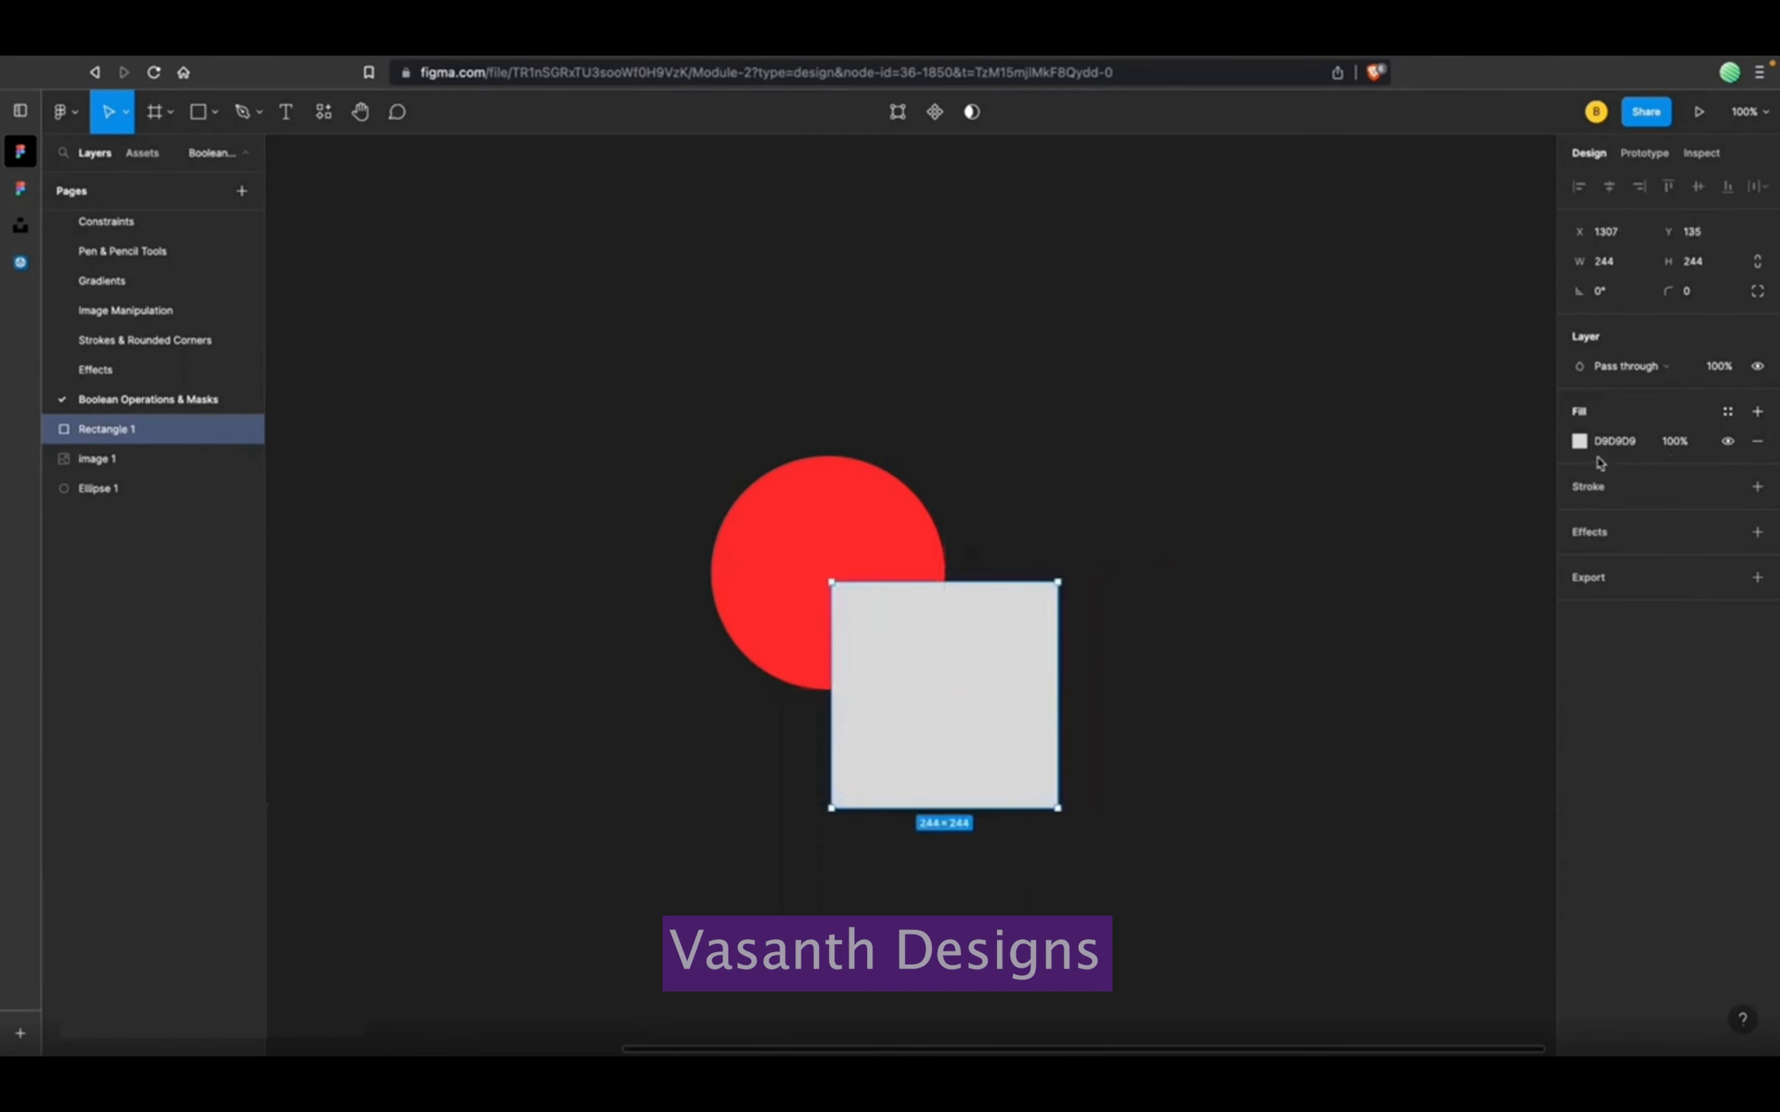
# Fill the square with blue, about 4D5EFF, and nudge it slightly down to about Y 143.
pyautogui.click(1579, 441)
pyautogui.click(1485, 709)
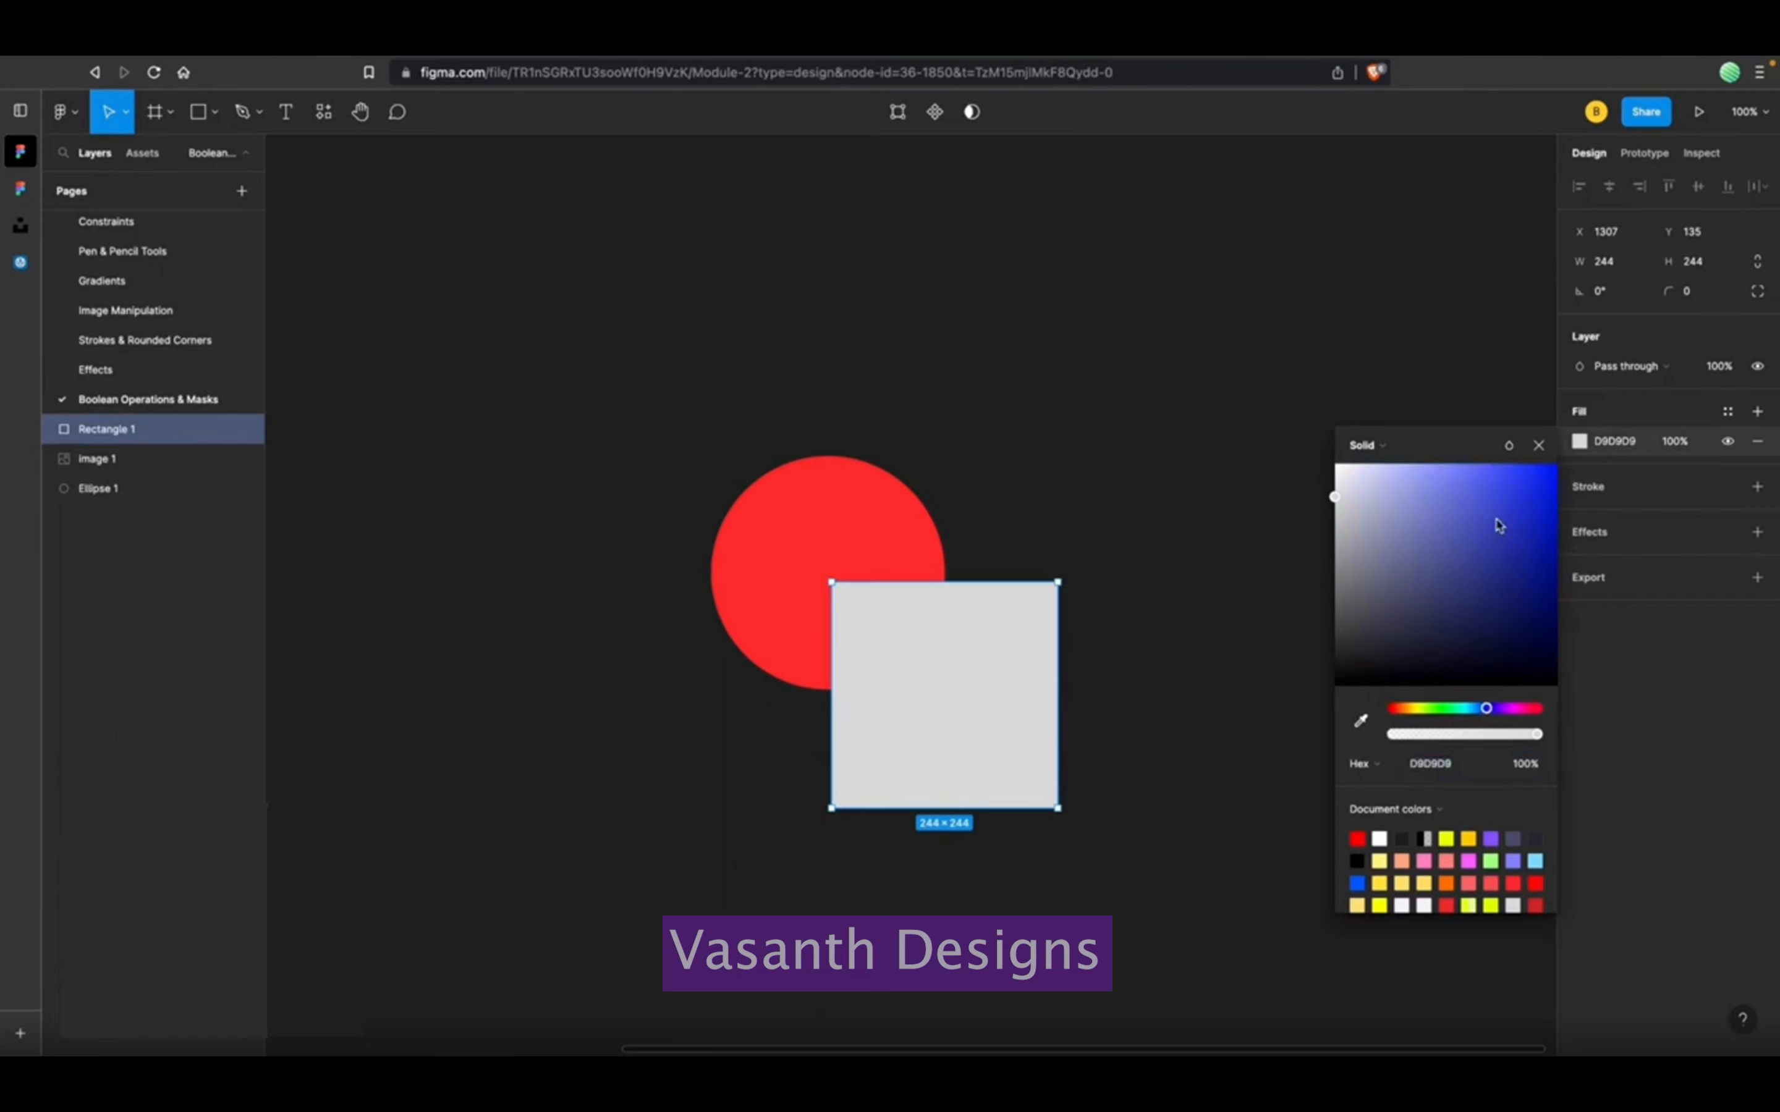
pyautogui.moveTo(1498, 525); pyautogui.dragTo(1490, 440)
pyautogui.click(1140, 549)
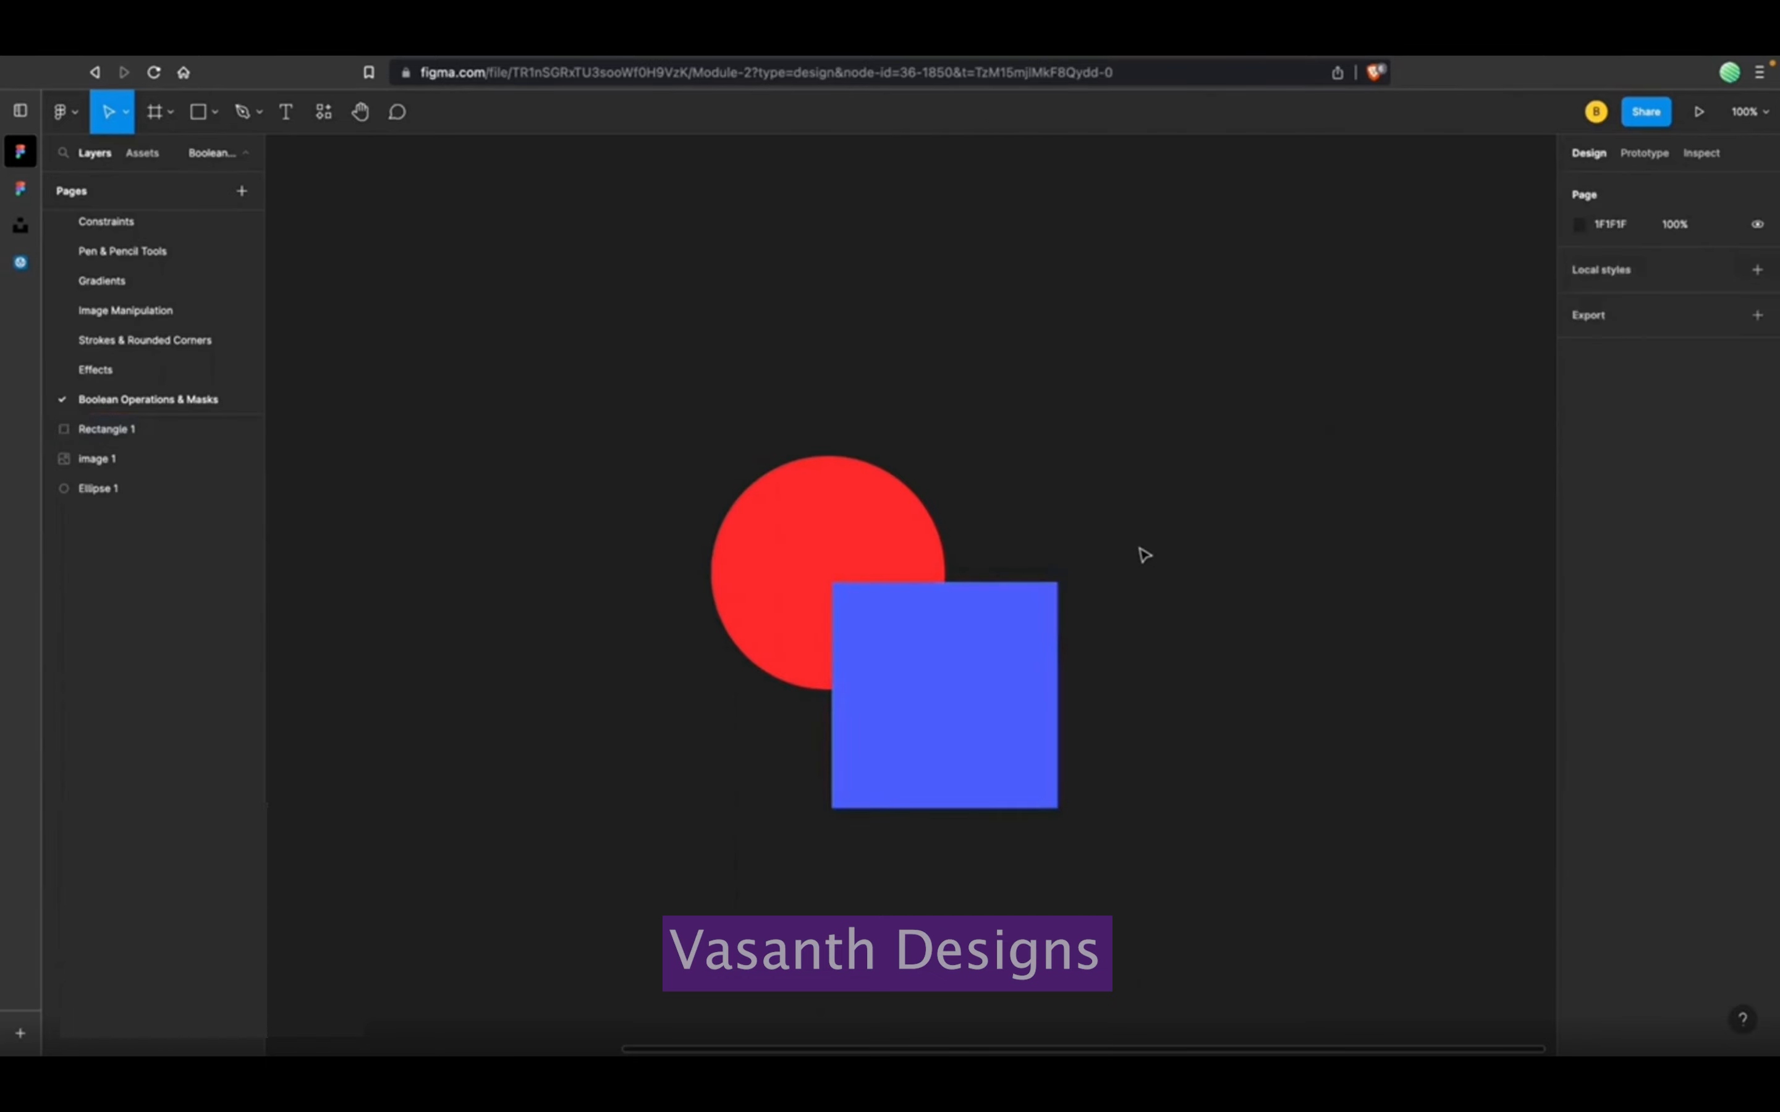
pyautogui.moveTo(982, 707); pyautogui.dragTo(985, 715)
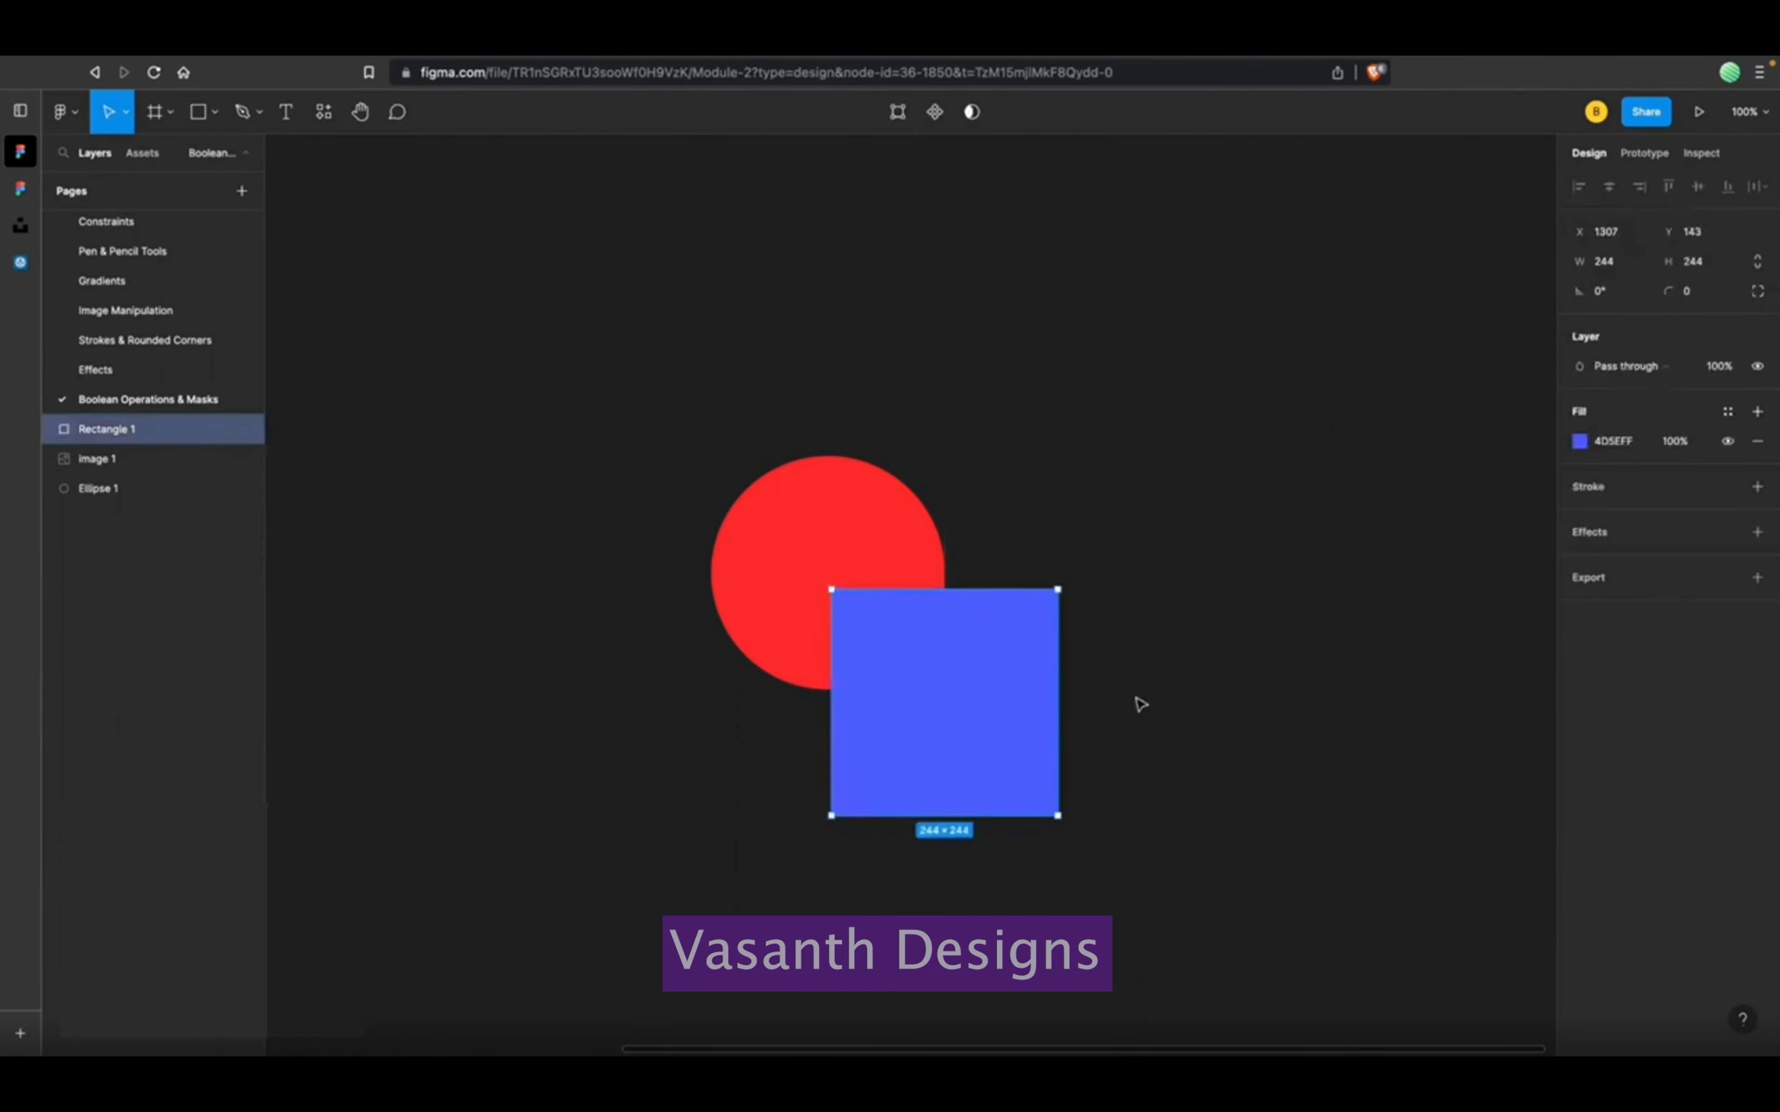
pyautogui.click(1165, 660)
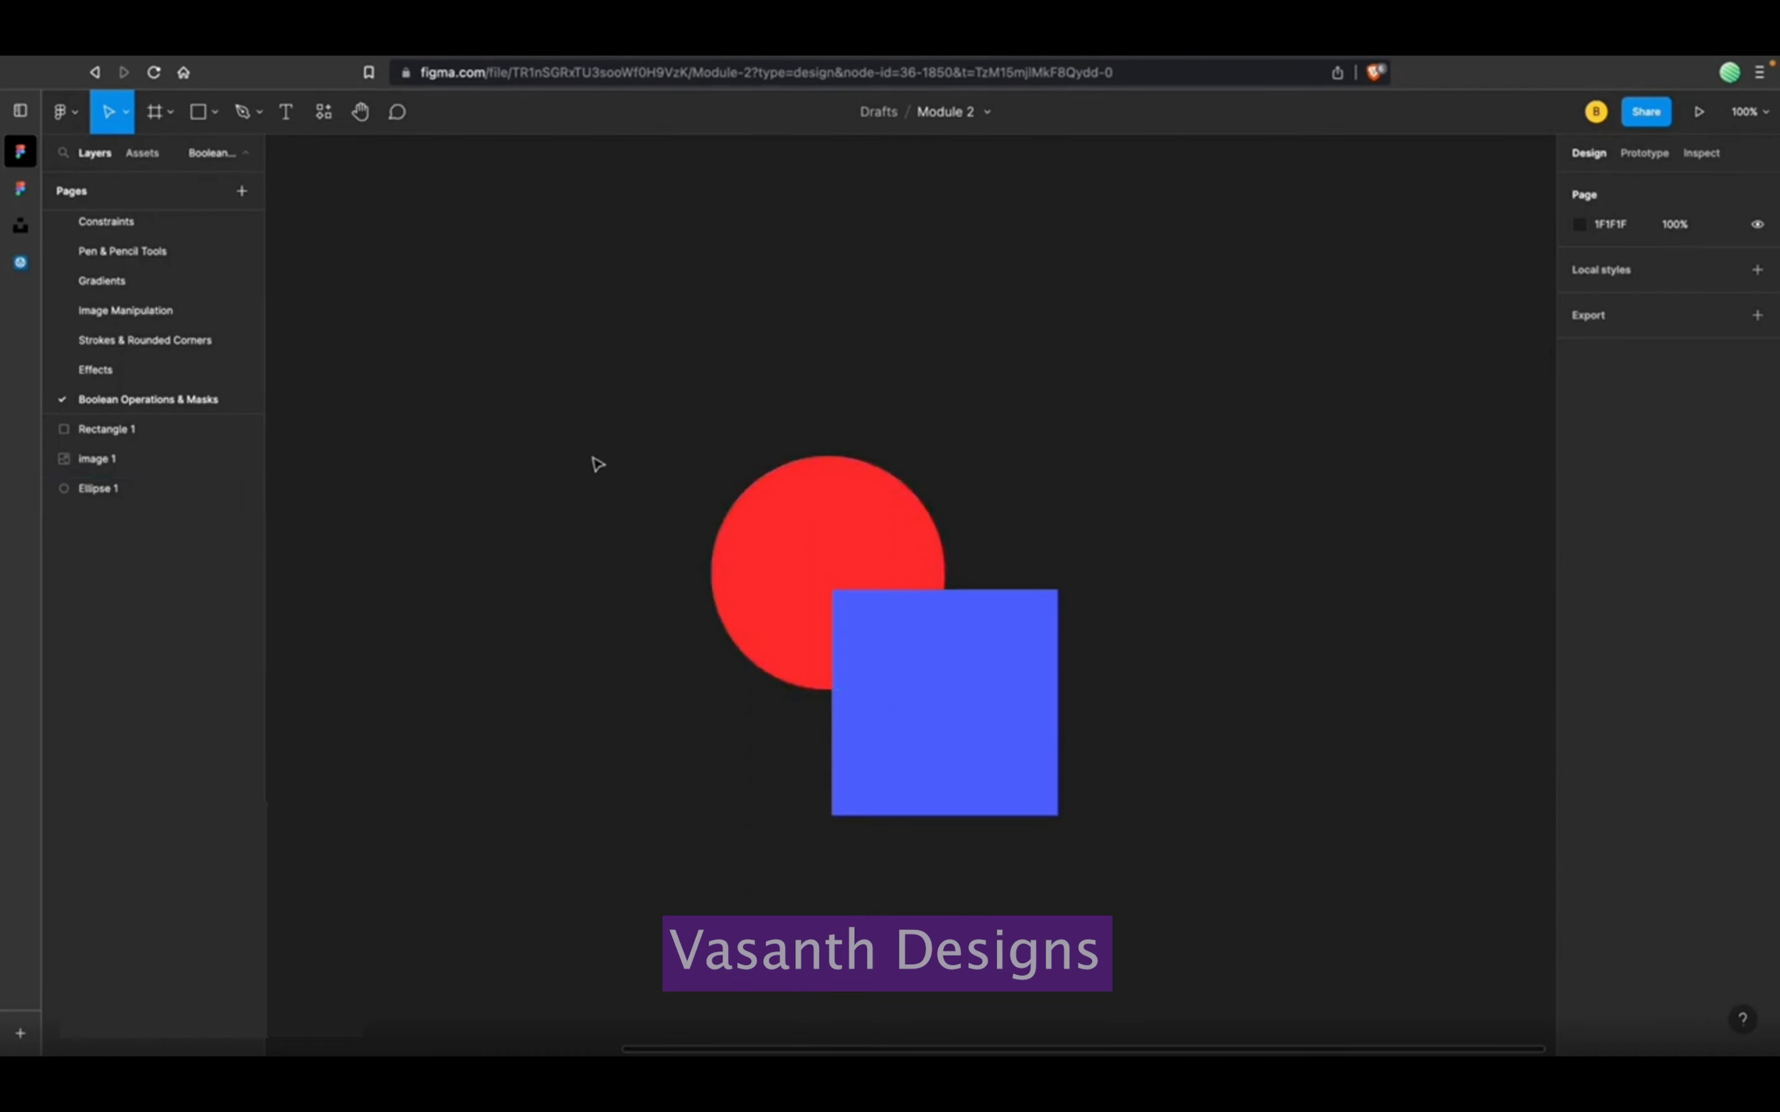
# Combine the circle and square with a Union boolean operation, then return them to separate shapes.
pyautogui.moveTo(592, 457); pyautogui.dragTo(957, 718)
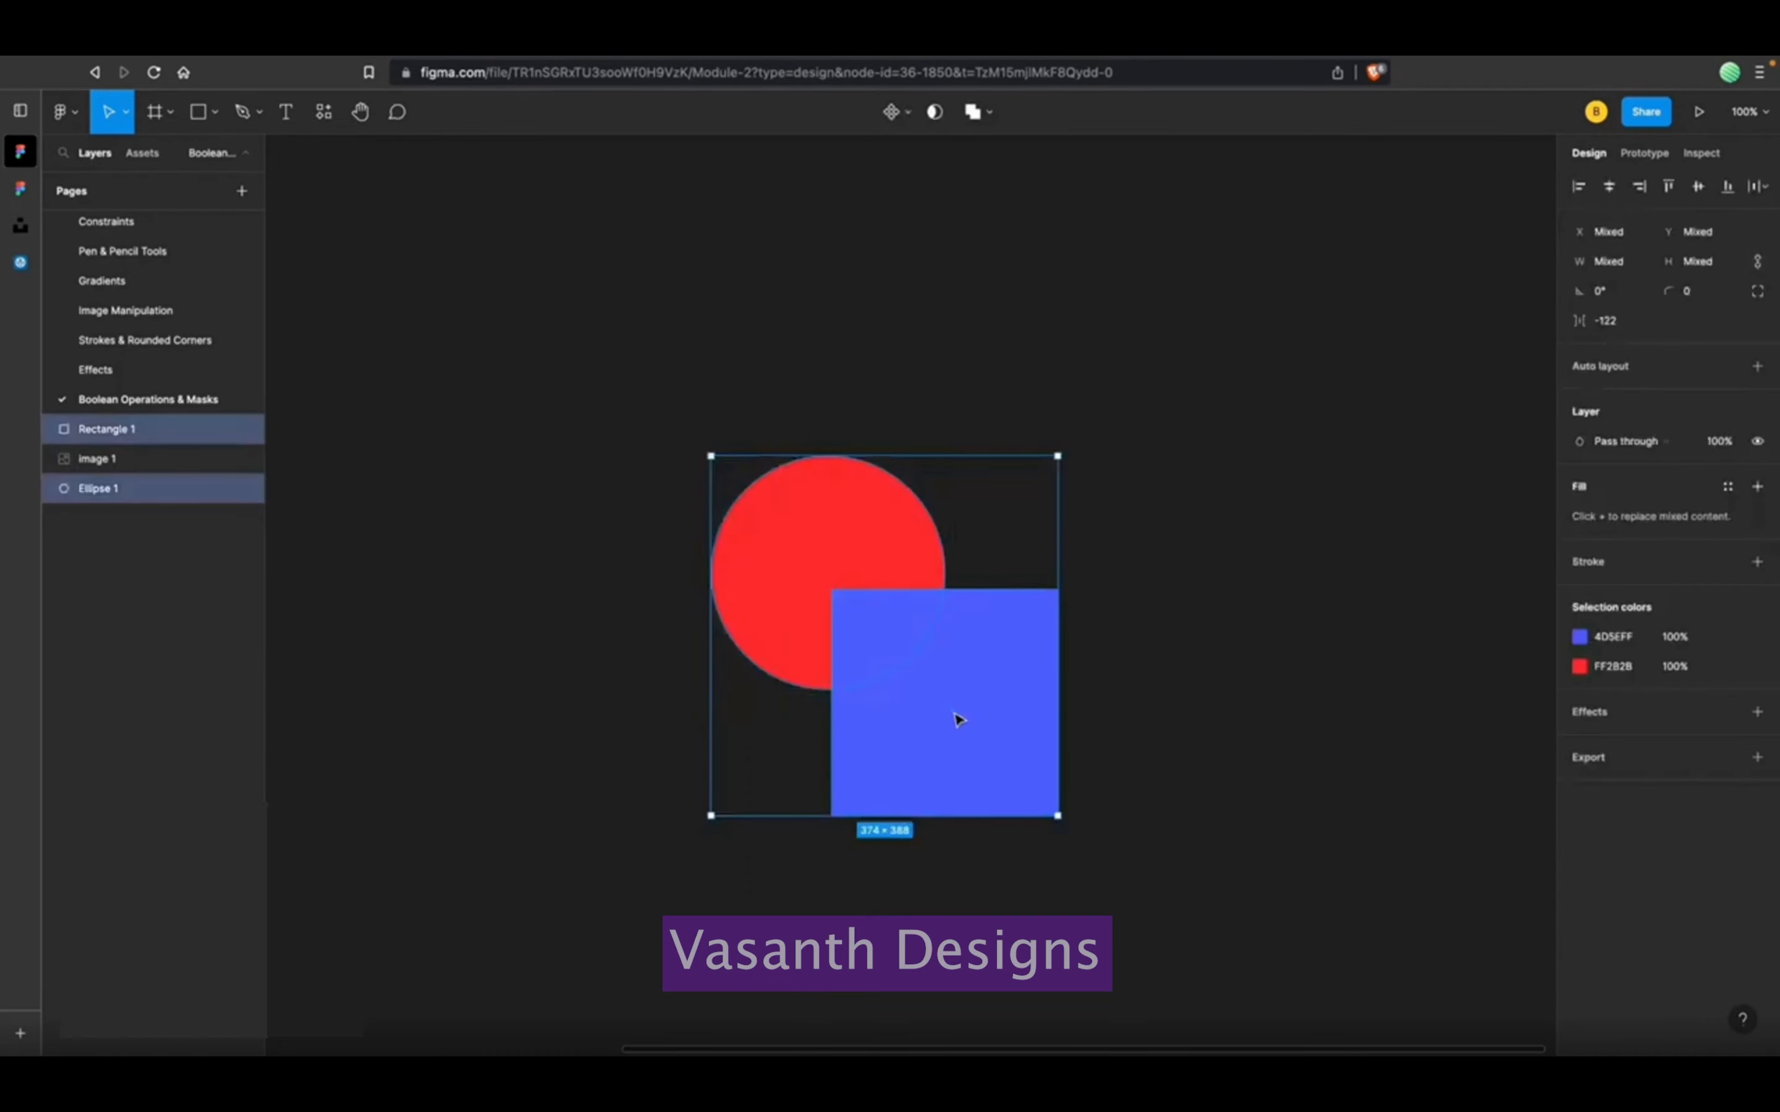
pyautogui.click(991, 117)
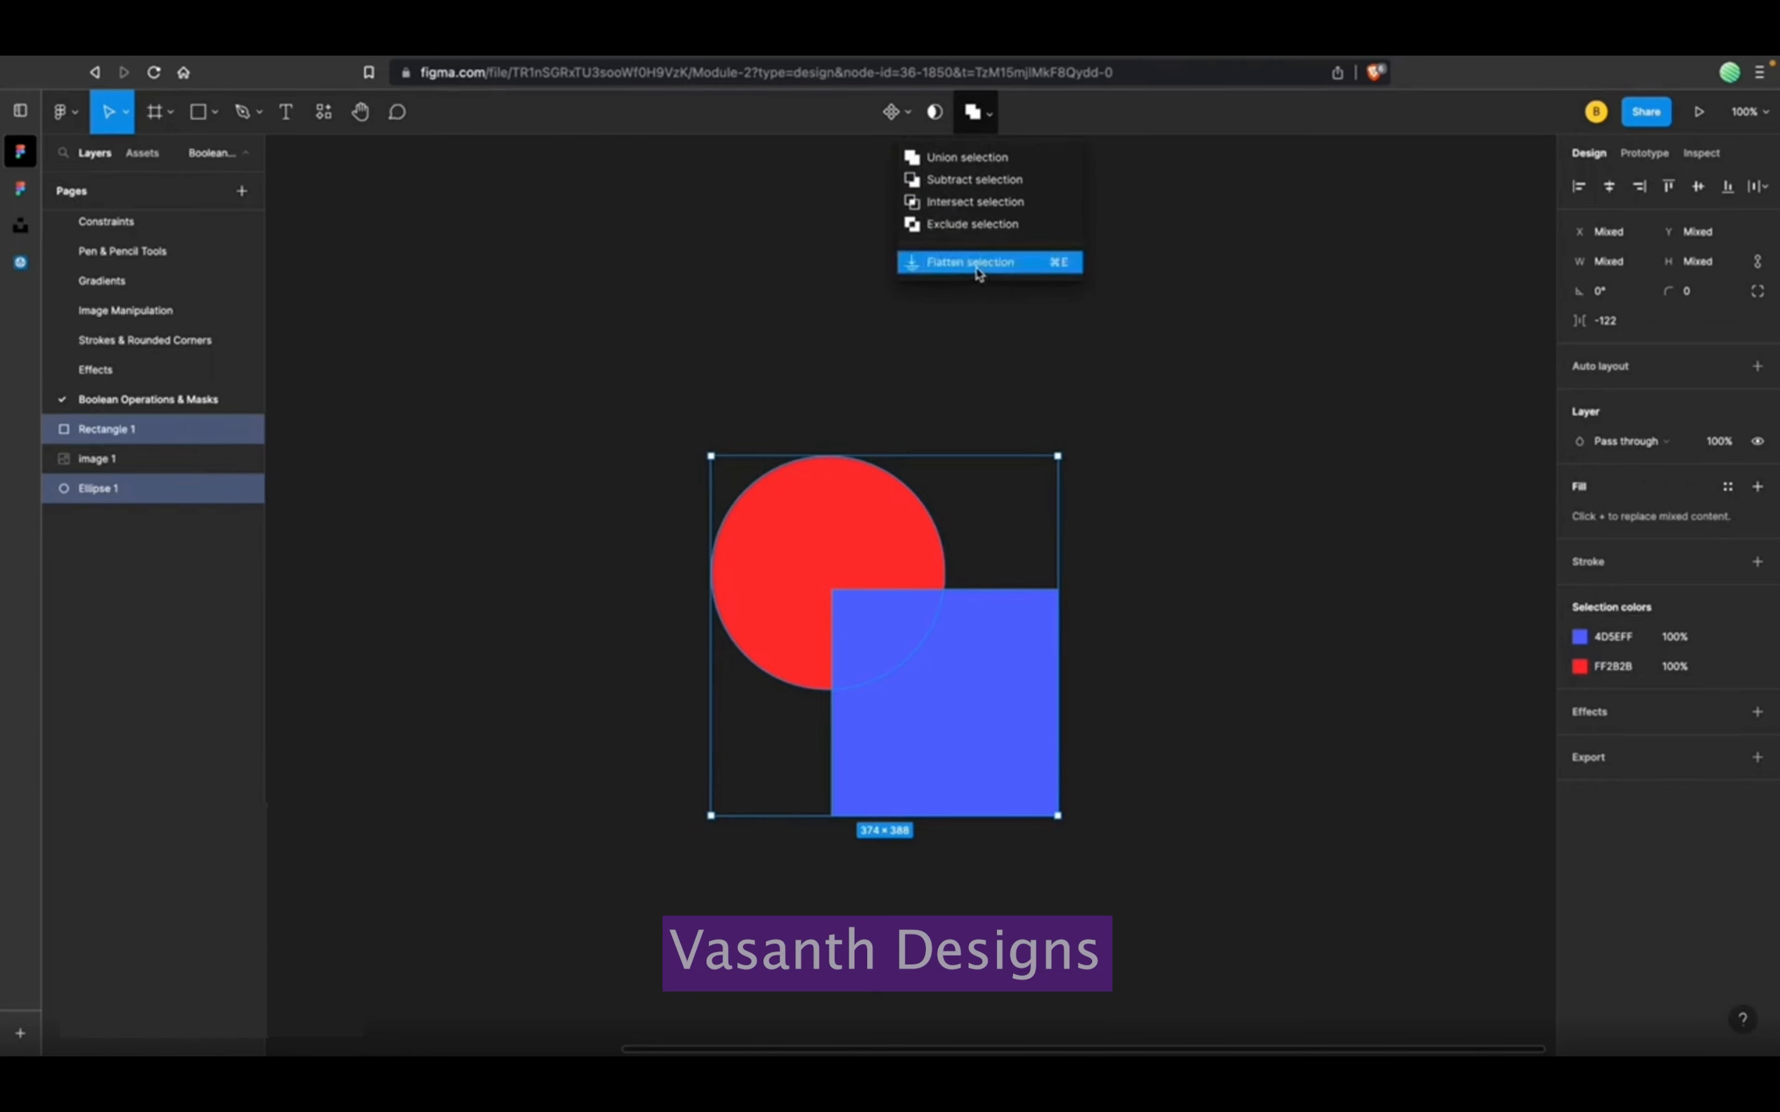
pyautogui.click(972, 159)
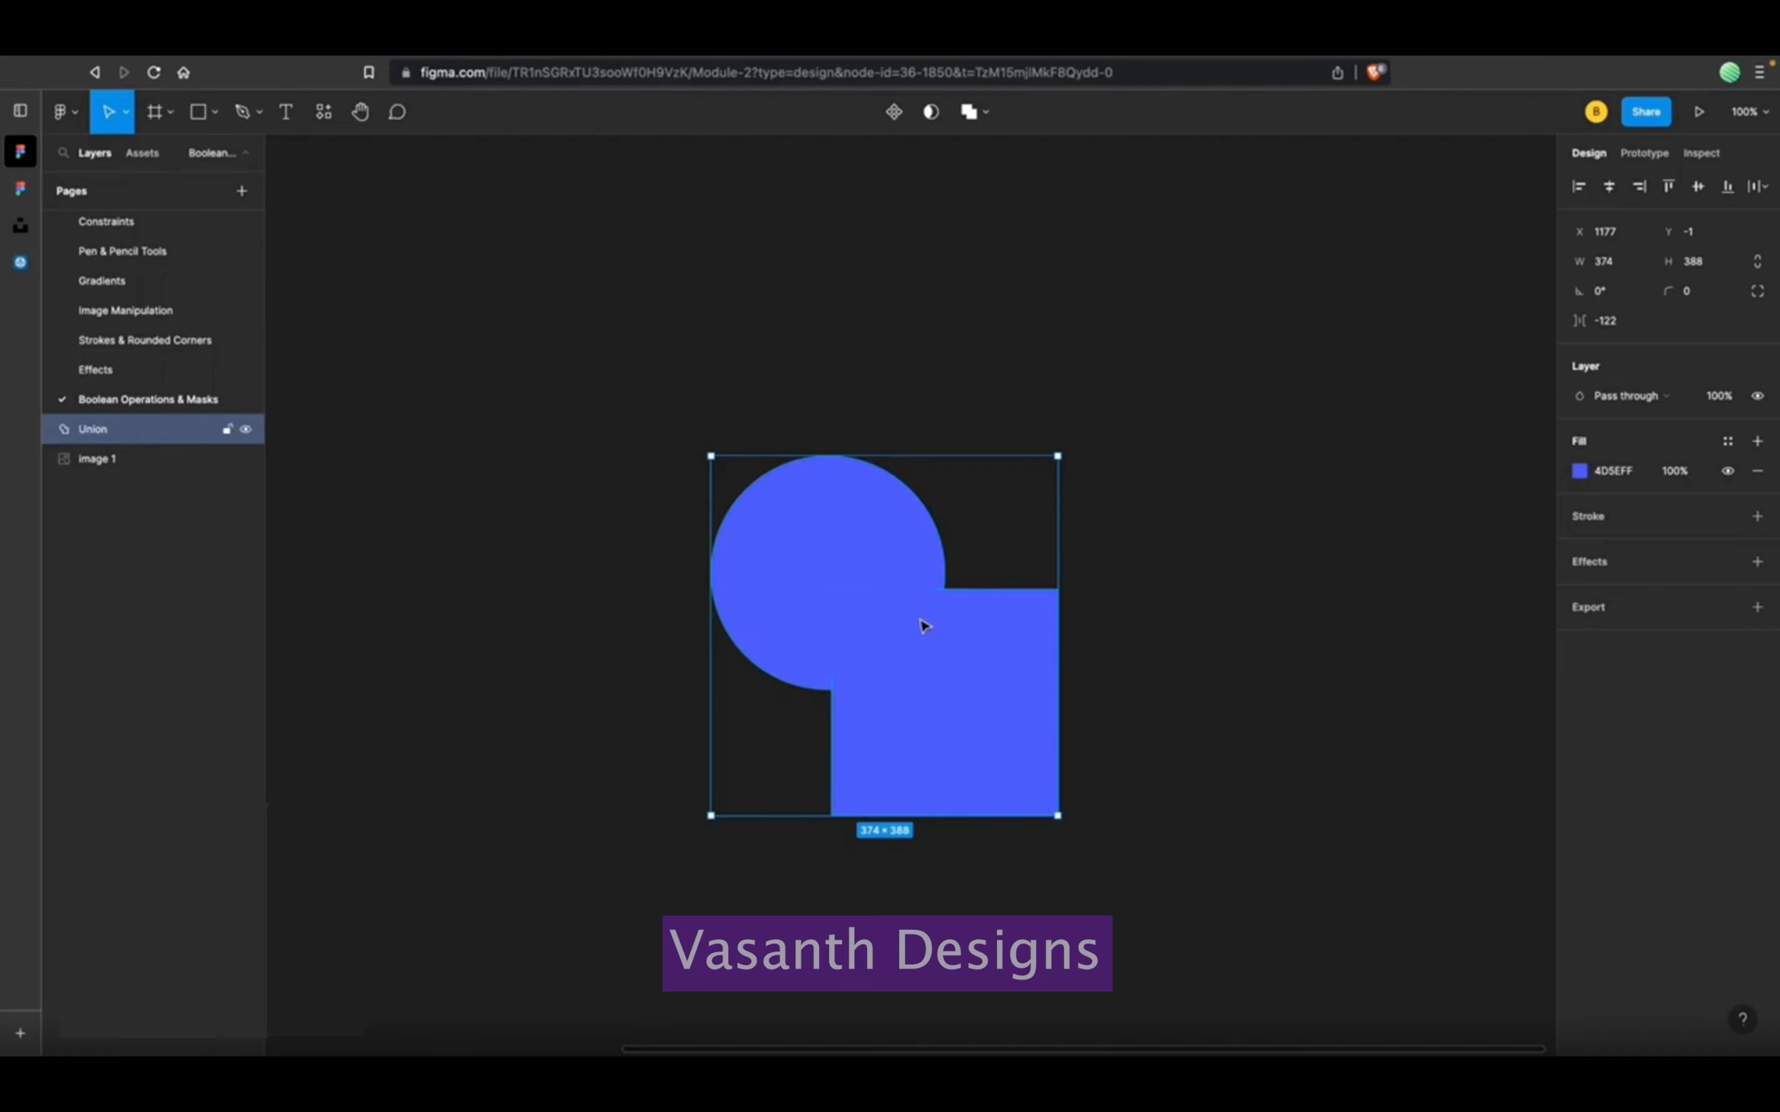
pyautogui.press('super+shift+g')
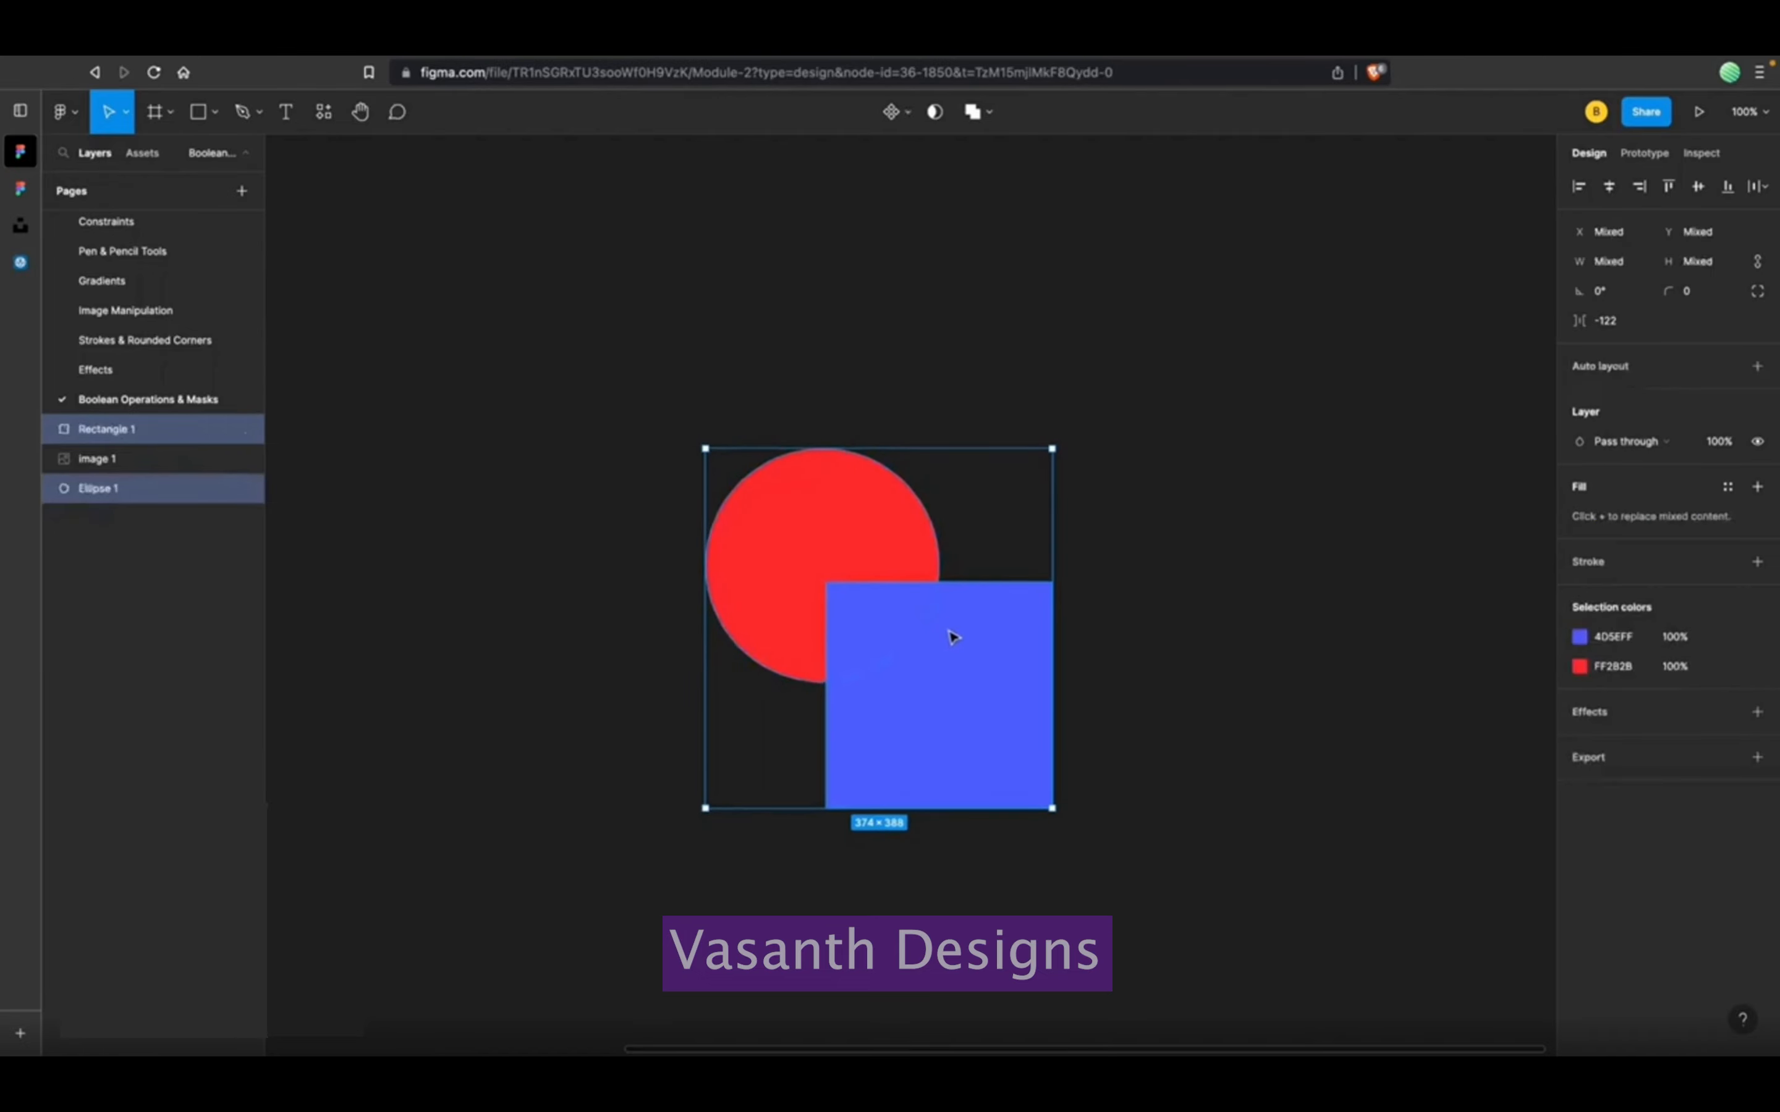
pyautogui.press('Escape')
# Move the red circle's layer above the blue square's layer.
pyautogui.click(950, 664)
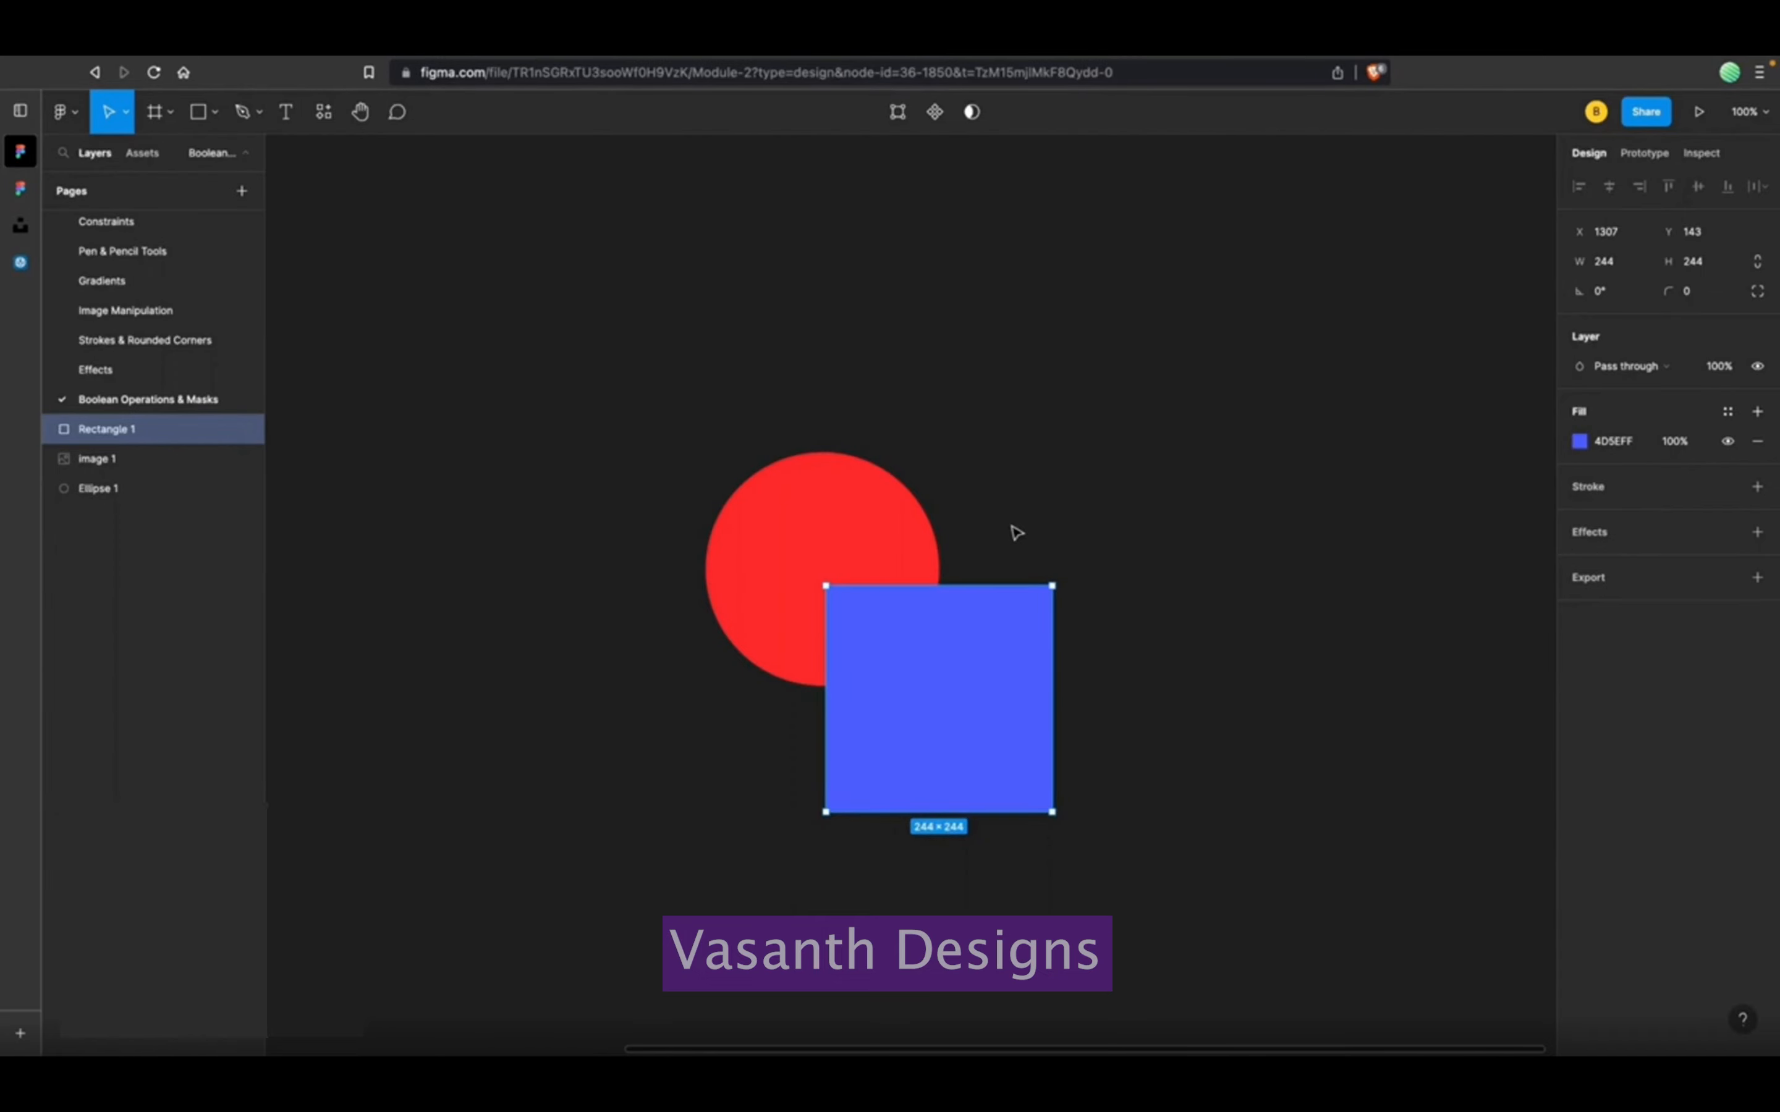
pyautogui.moveTo(107, 488); pyautogui.dragTo(107, 429)
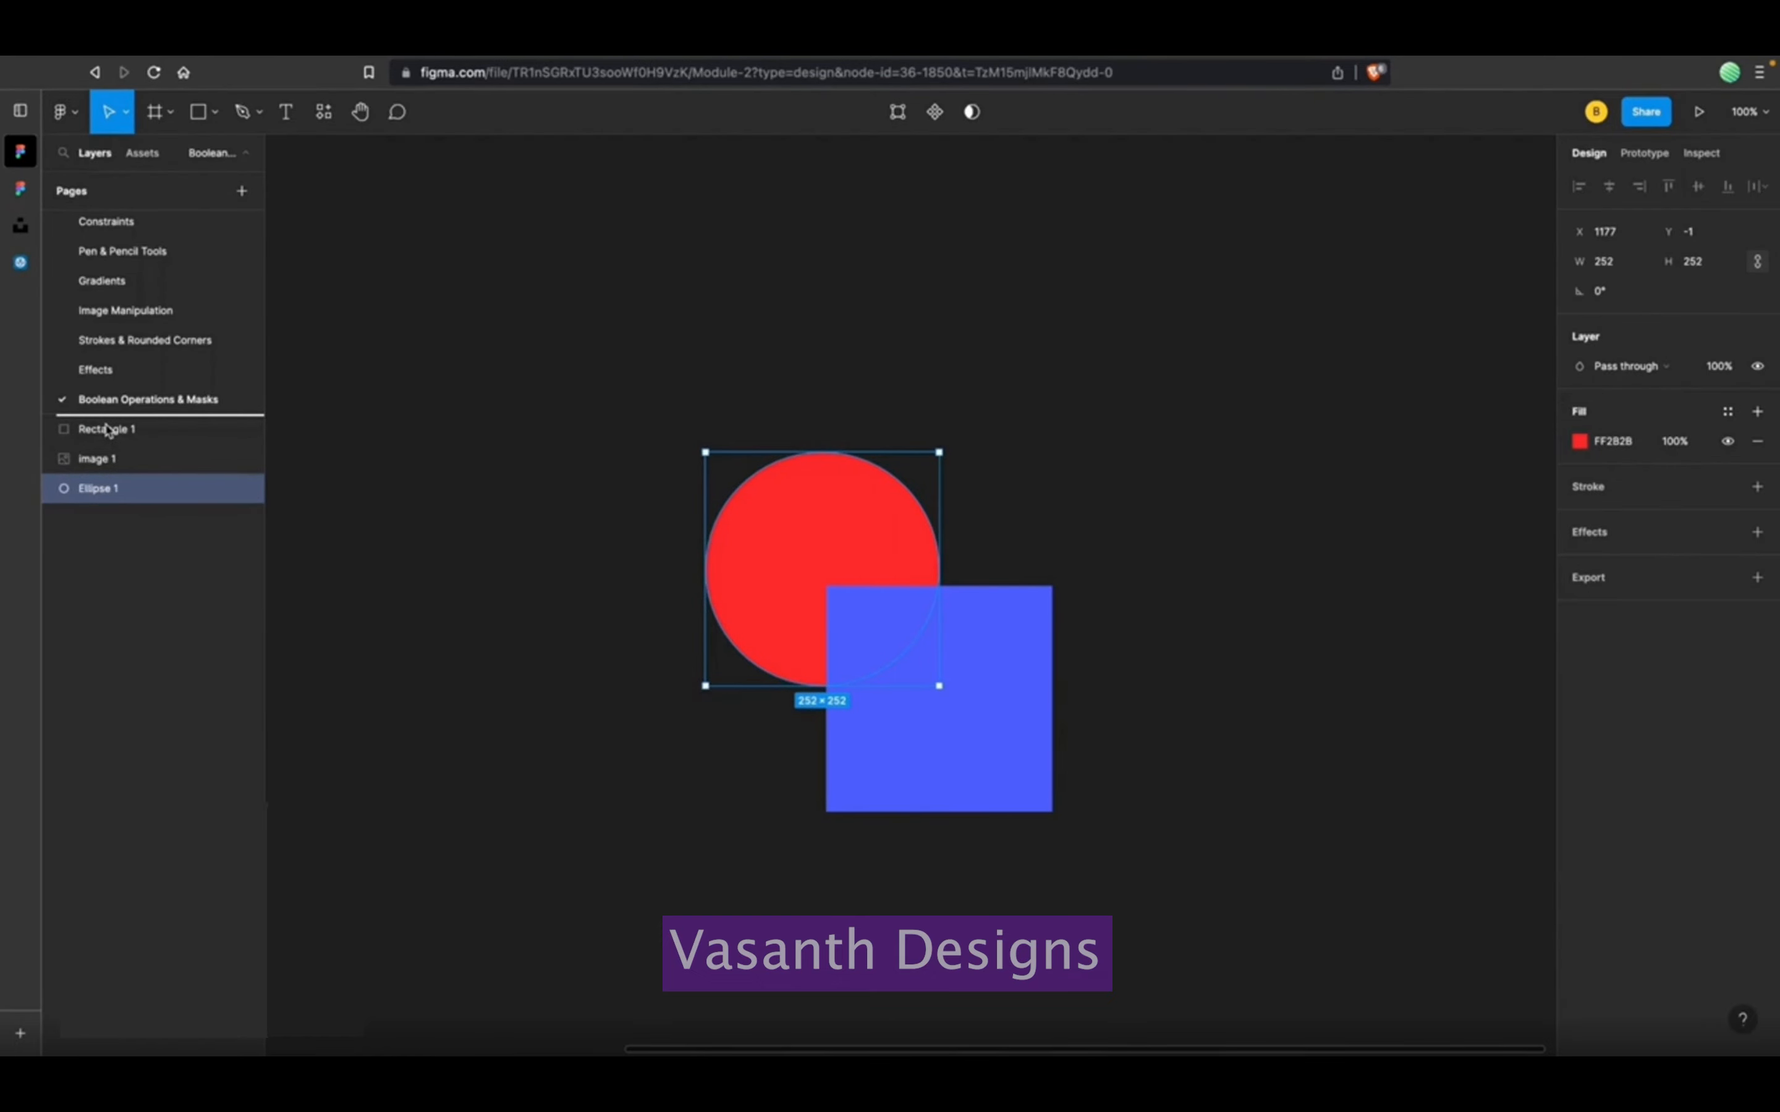
pyautogui.moveTo(108, 429); pyautogui.dragTo(109, 430)
# Union the square with the circle on top of it, then undo the union.
pyautogui.moveTo(560, 490); pyautogui.dragTo(901, 704)
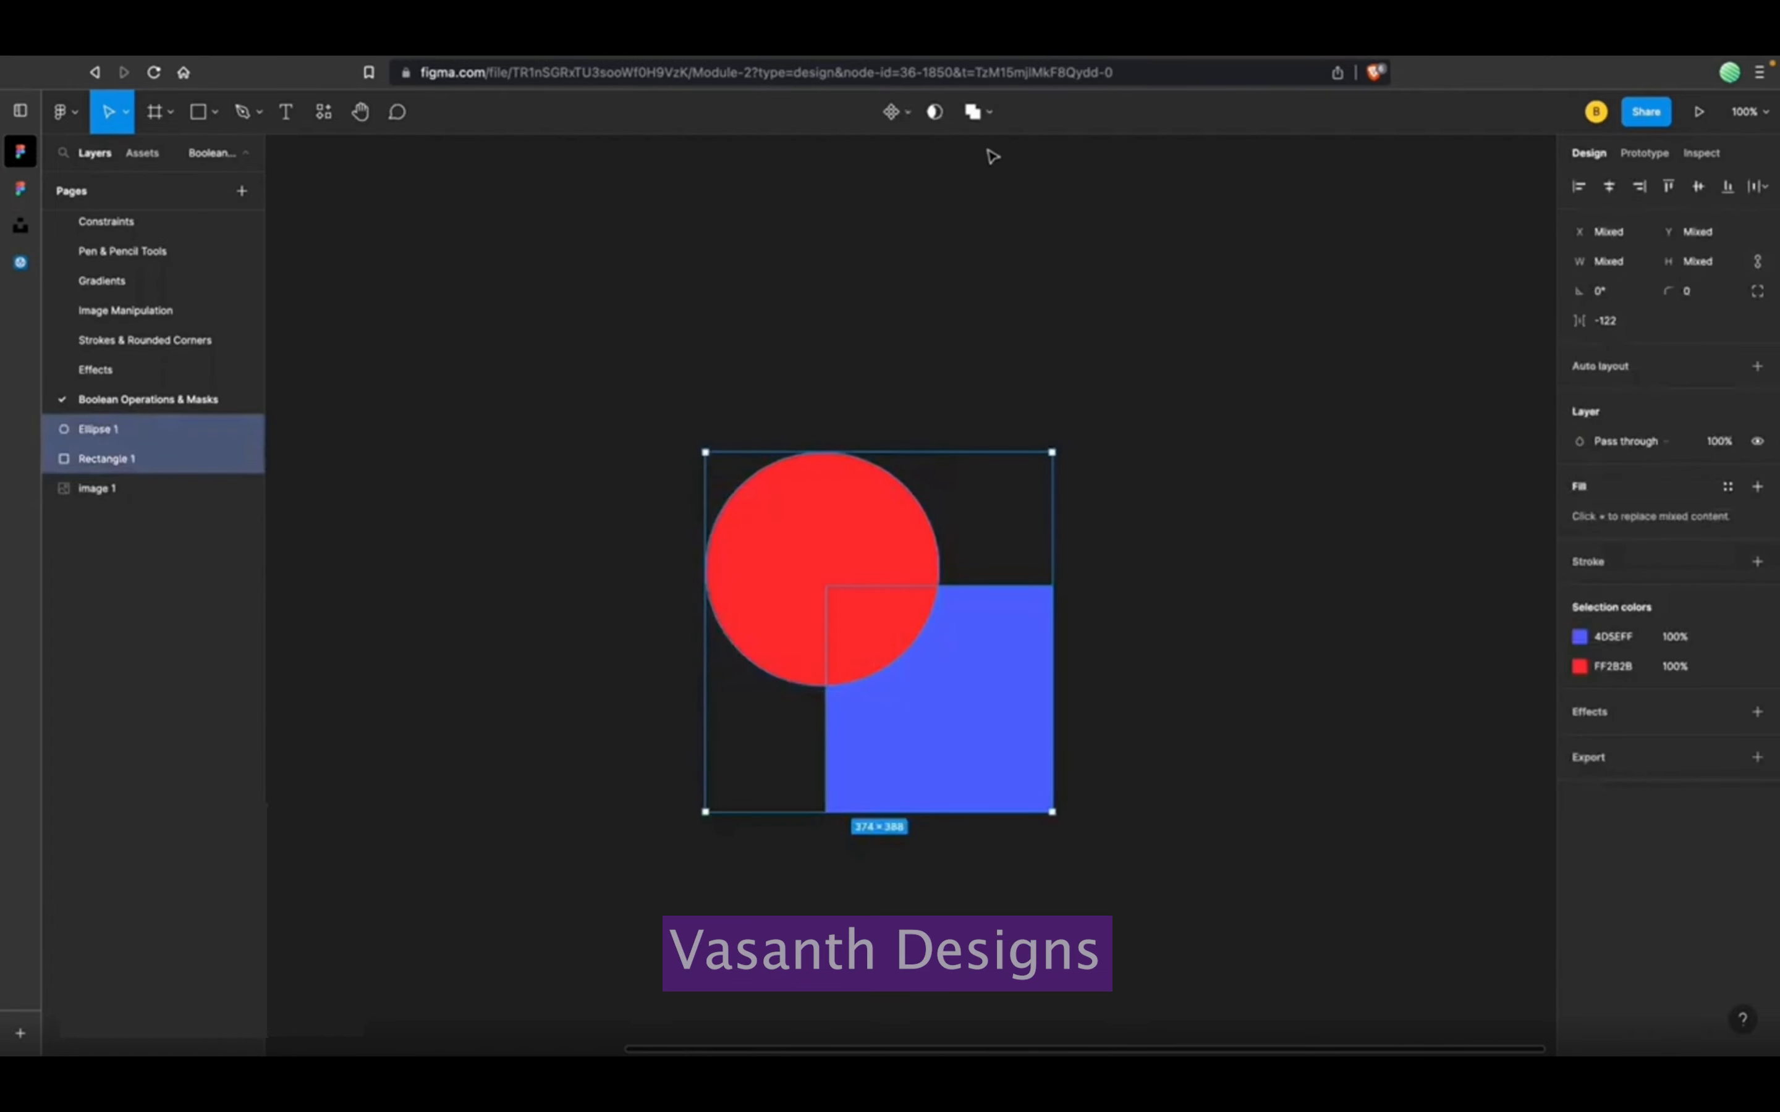
pyautogui.click(990, 112)
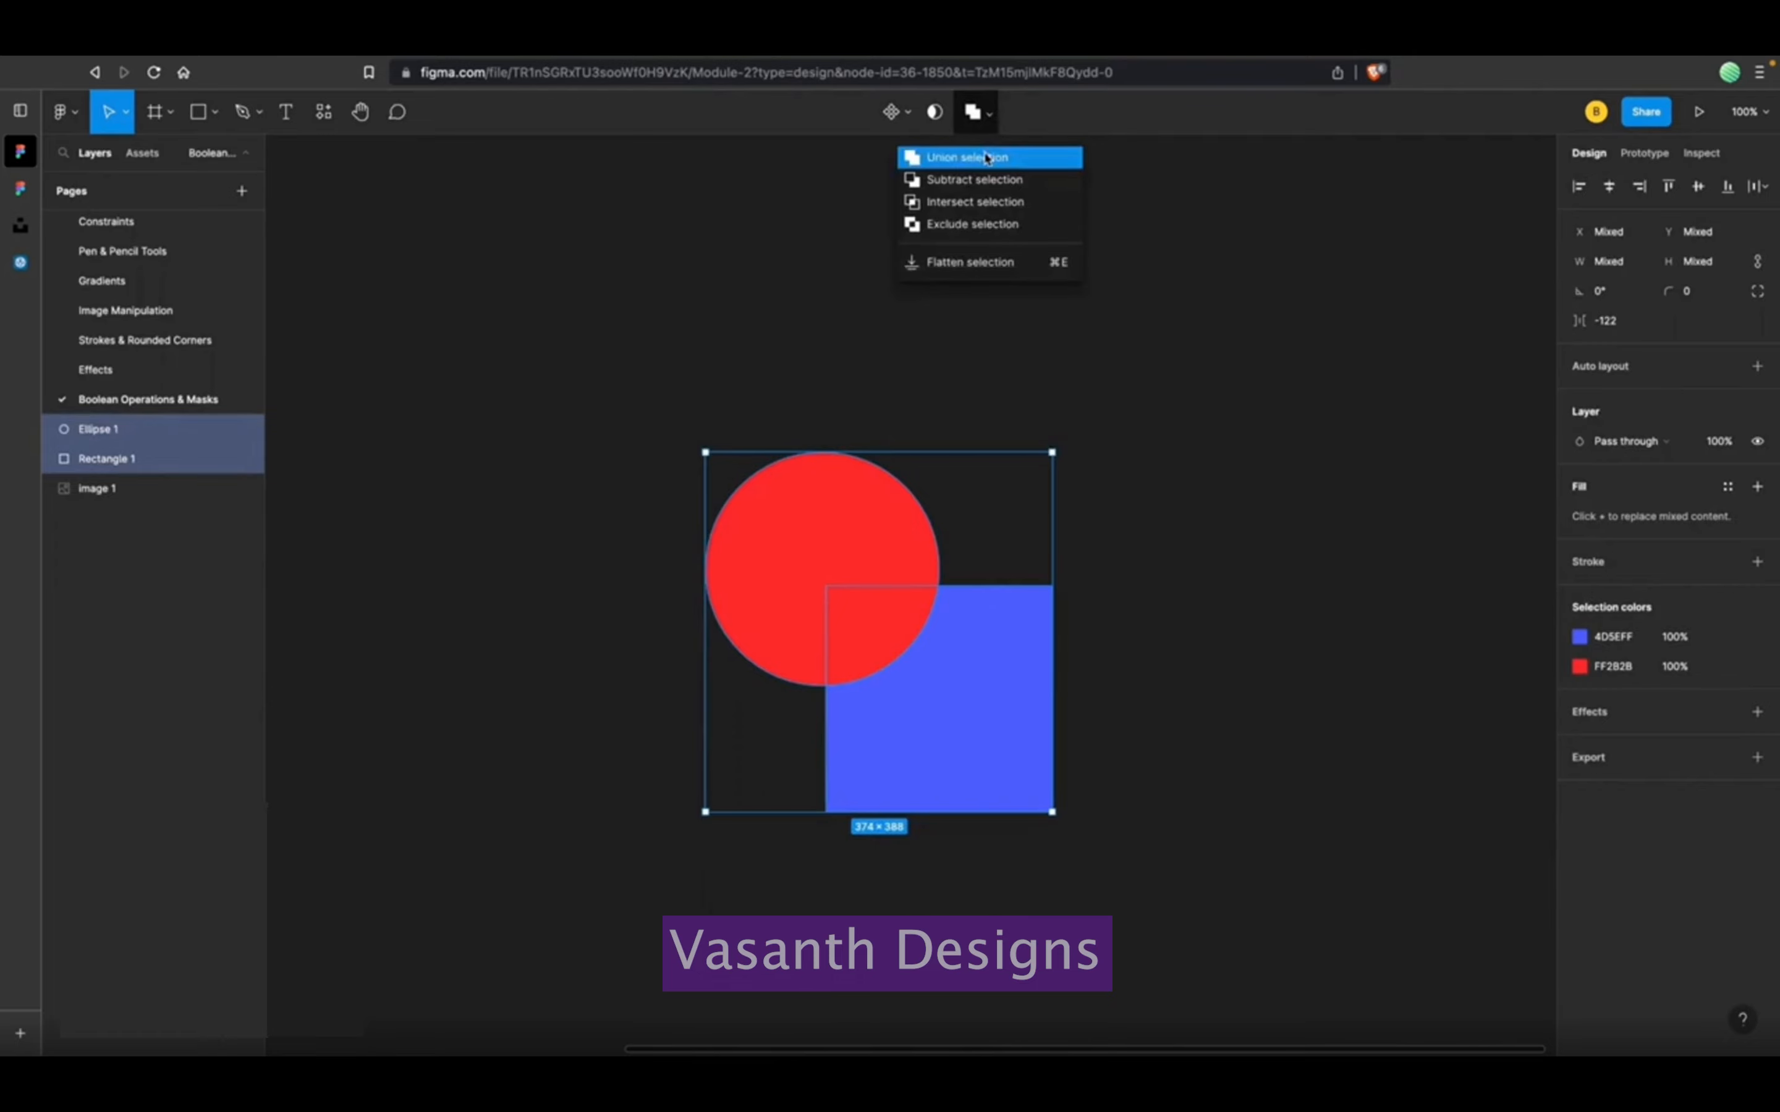
pyautogui.click(987, 158)
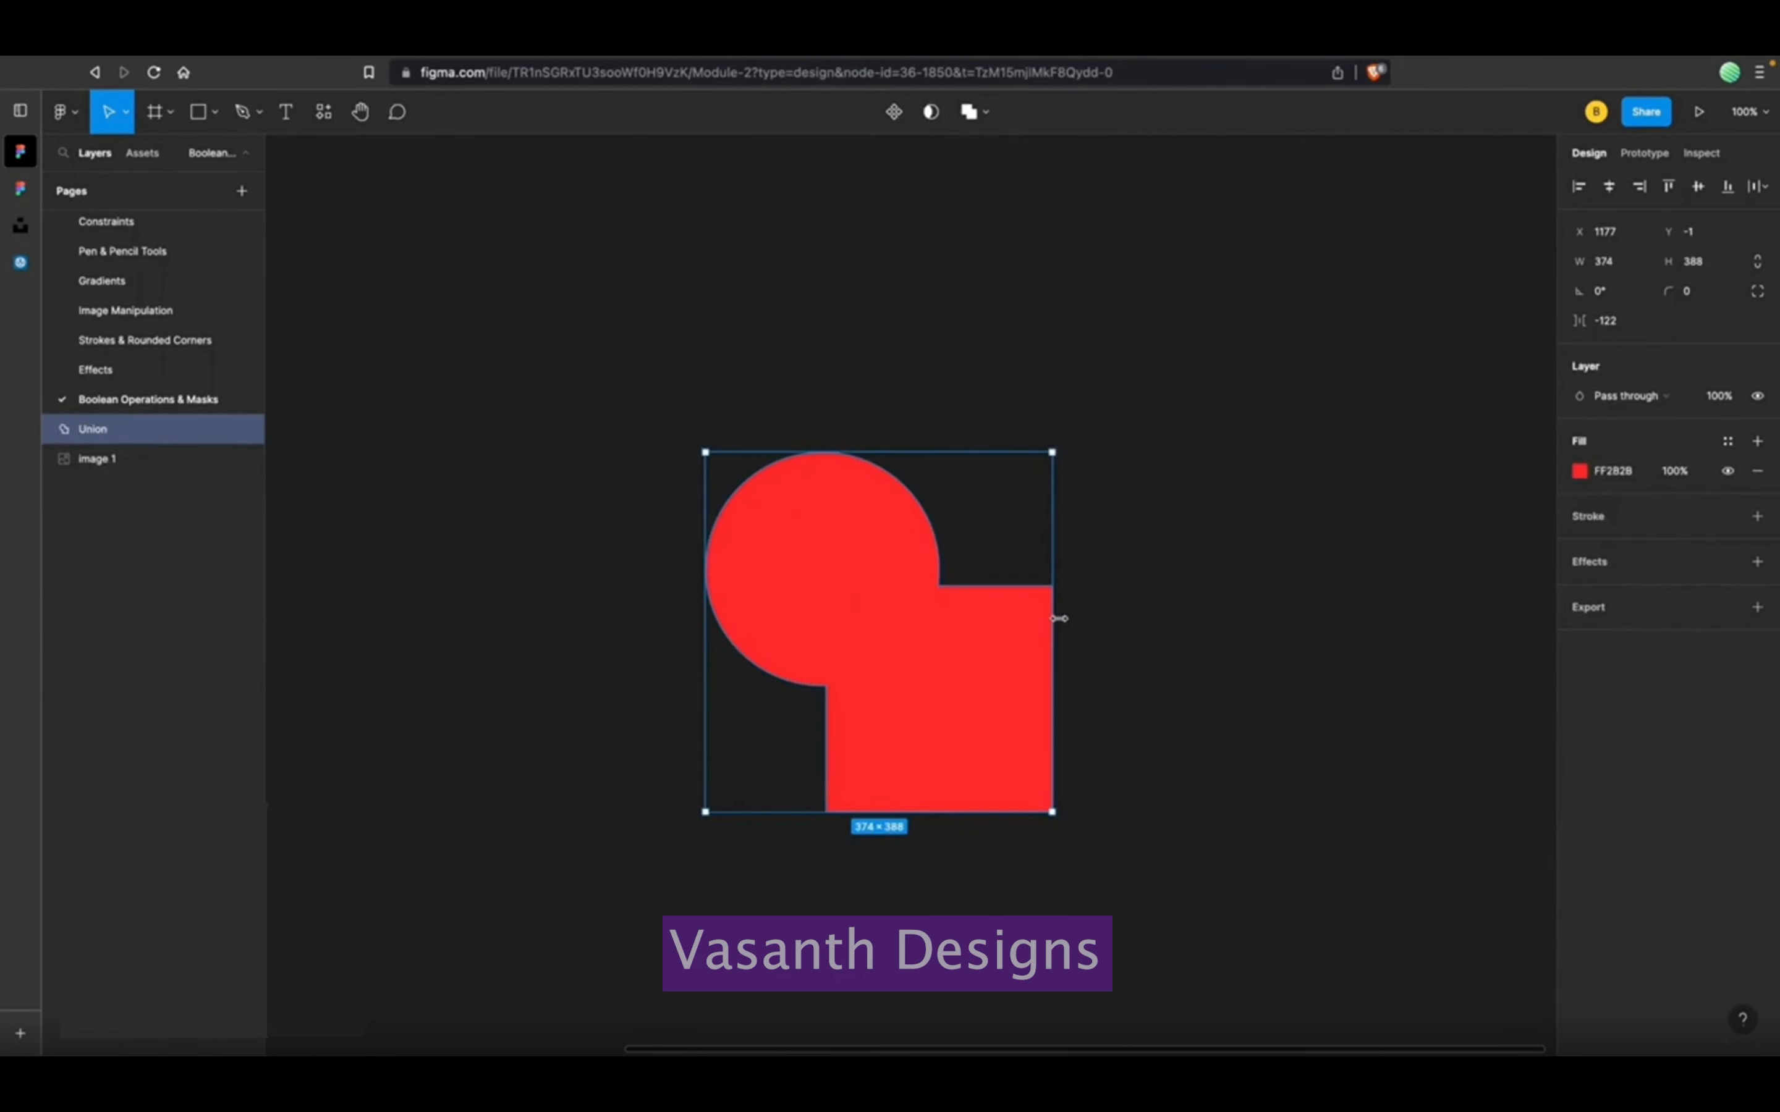
pyautogui.hotkey('ctrl', 'z')
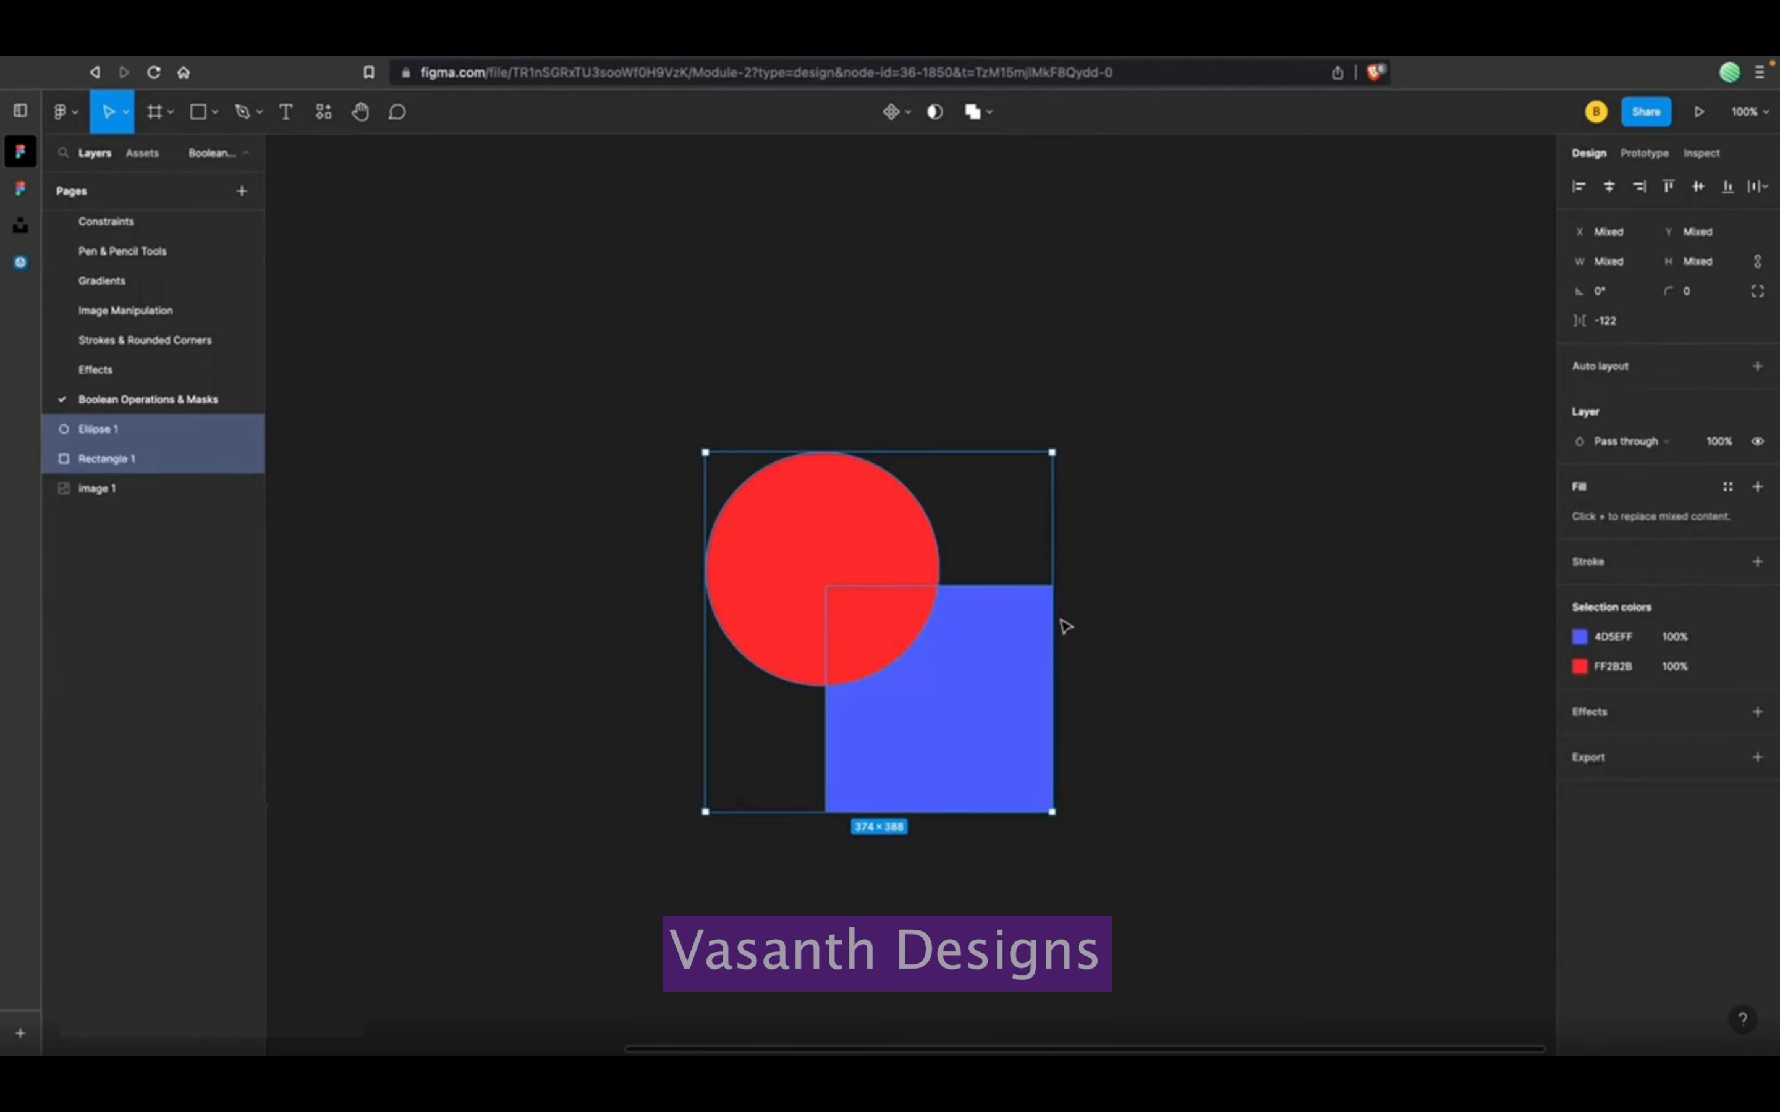
# Try Union and Subtract in turn on the selected circle and square, undoing each operation.
pyautogui.click(972, 114)
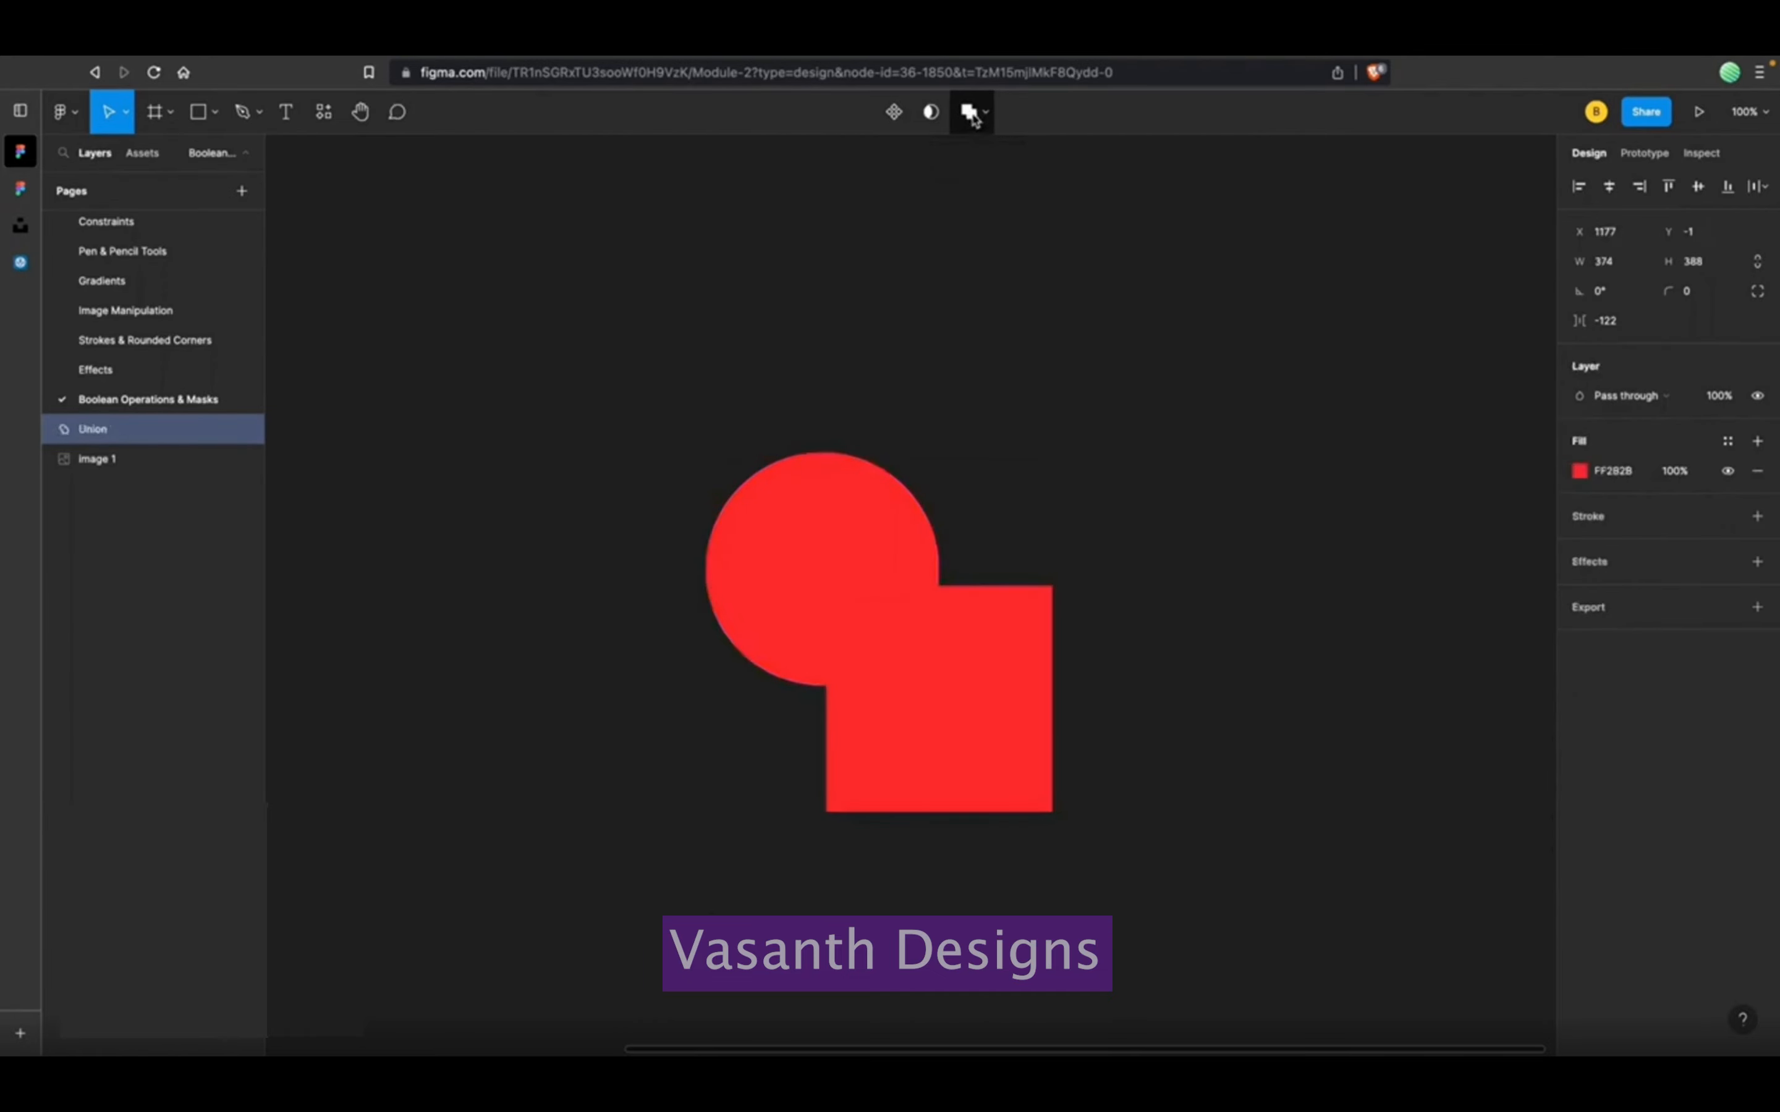
pyautogui.hotkey('ctrl', 'z')
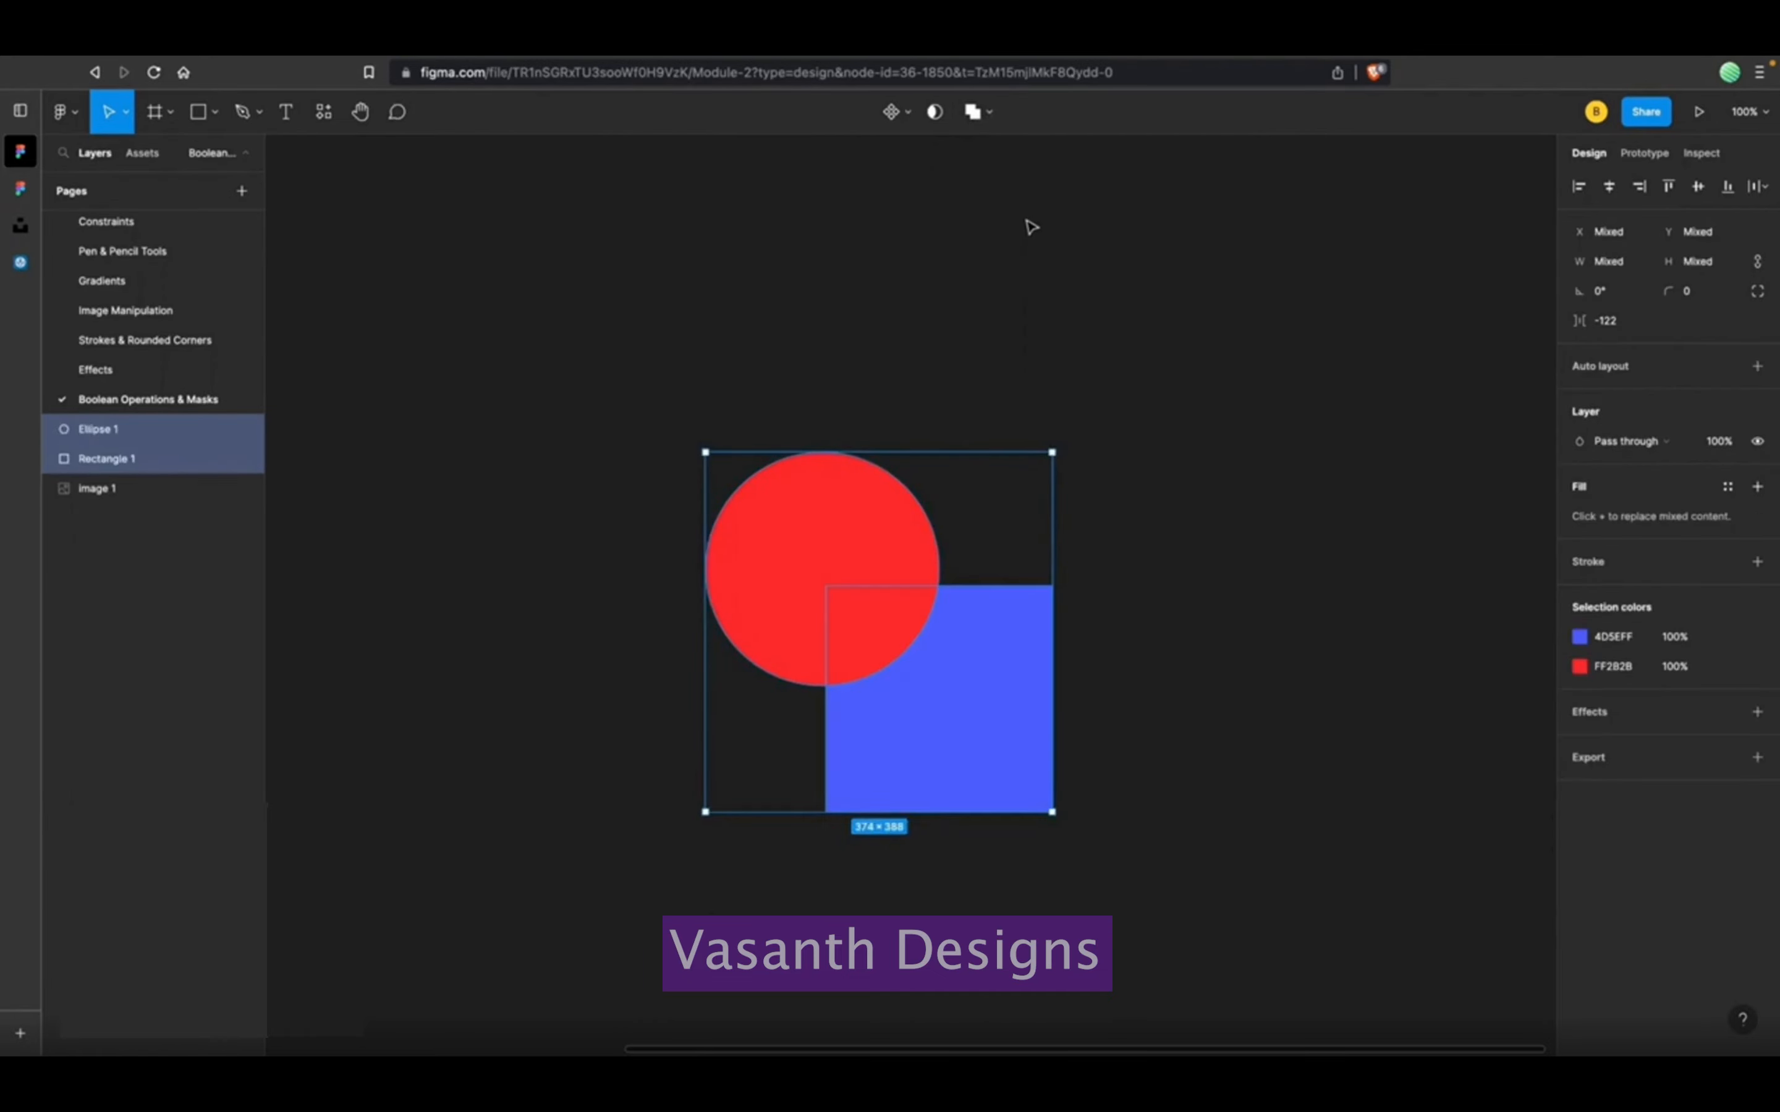
pyautogui.click(991, 117)
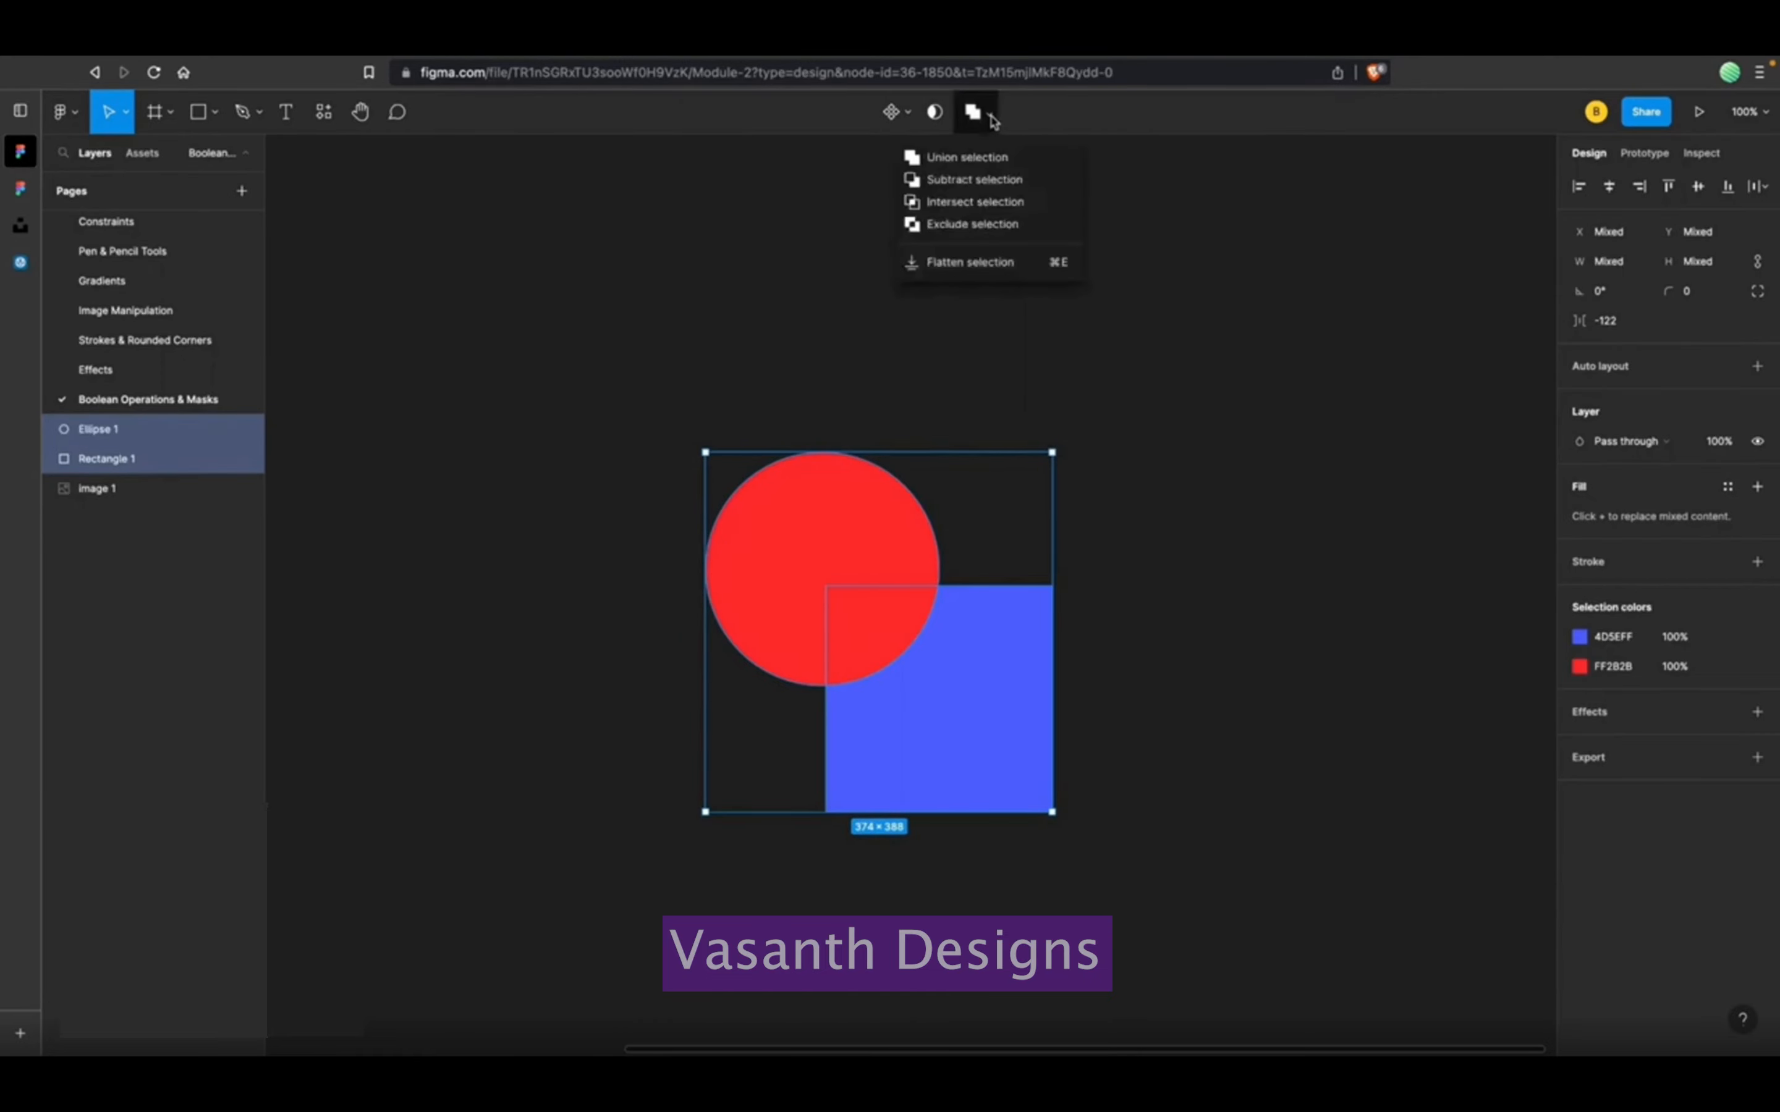
pyautogui.click(989, 181)
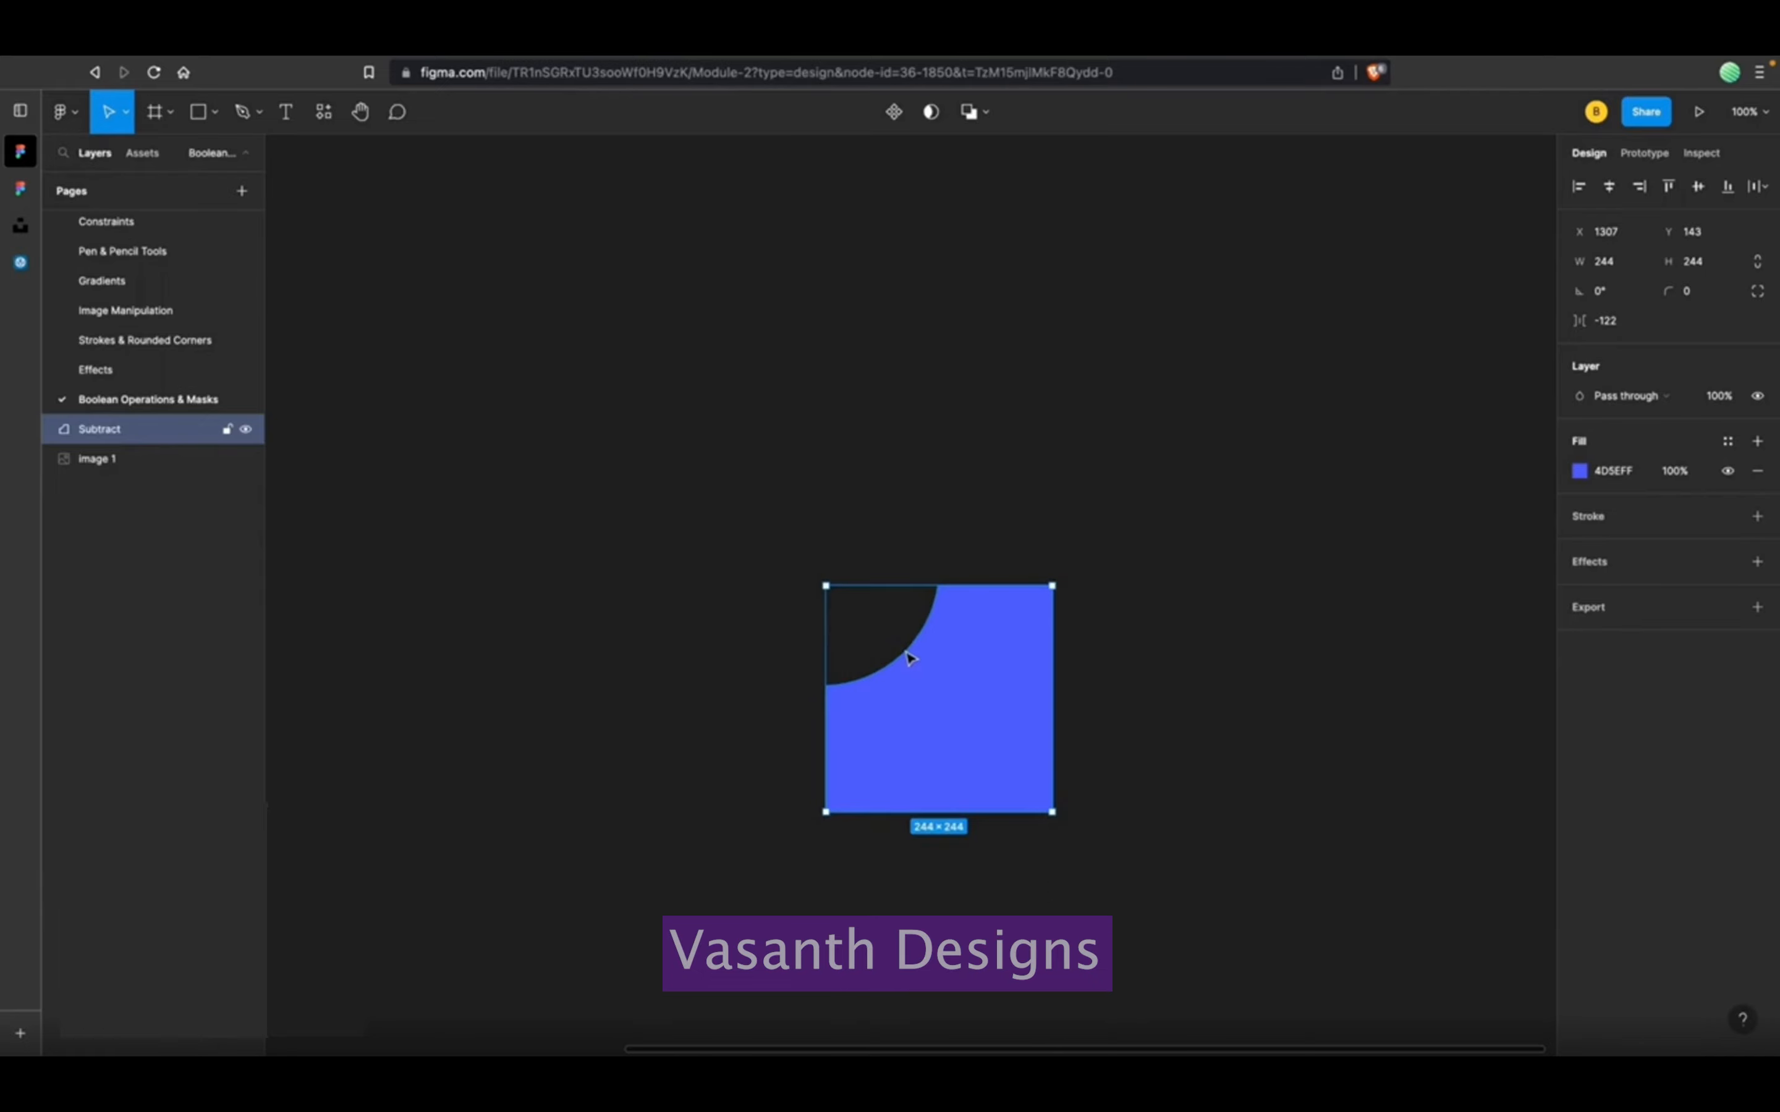
pyautogui.press('super+z')
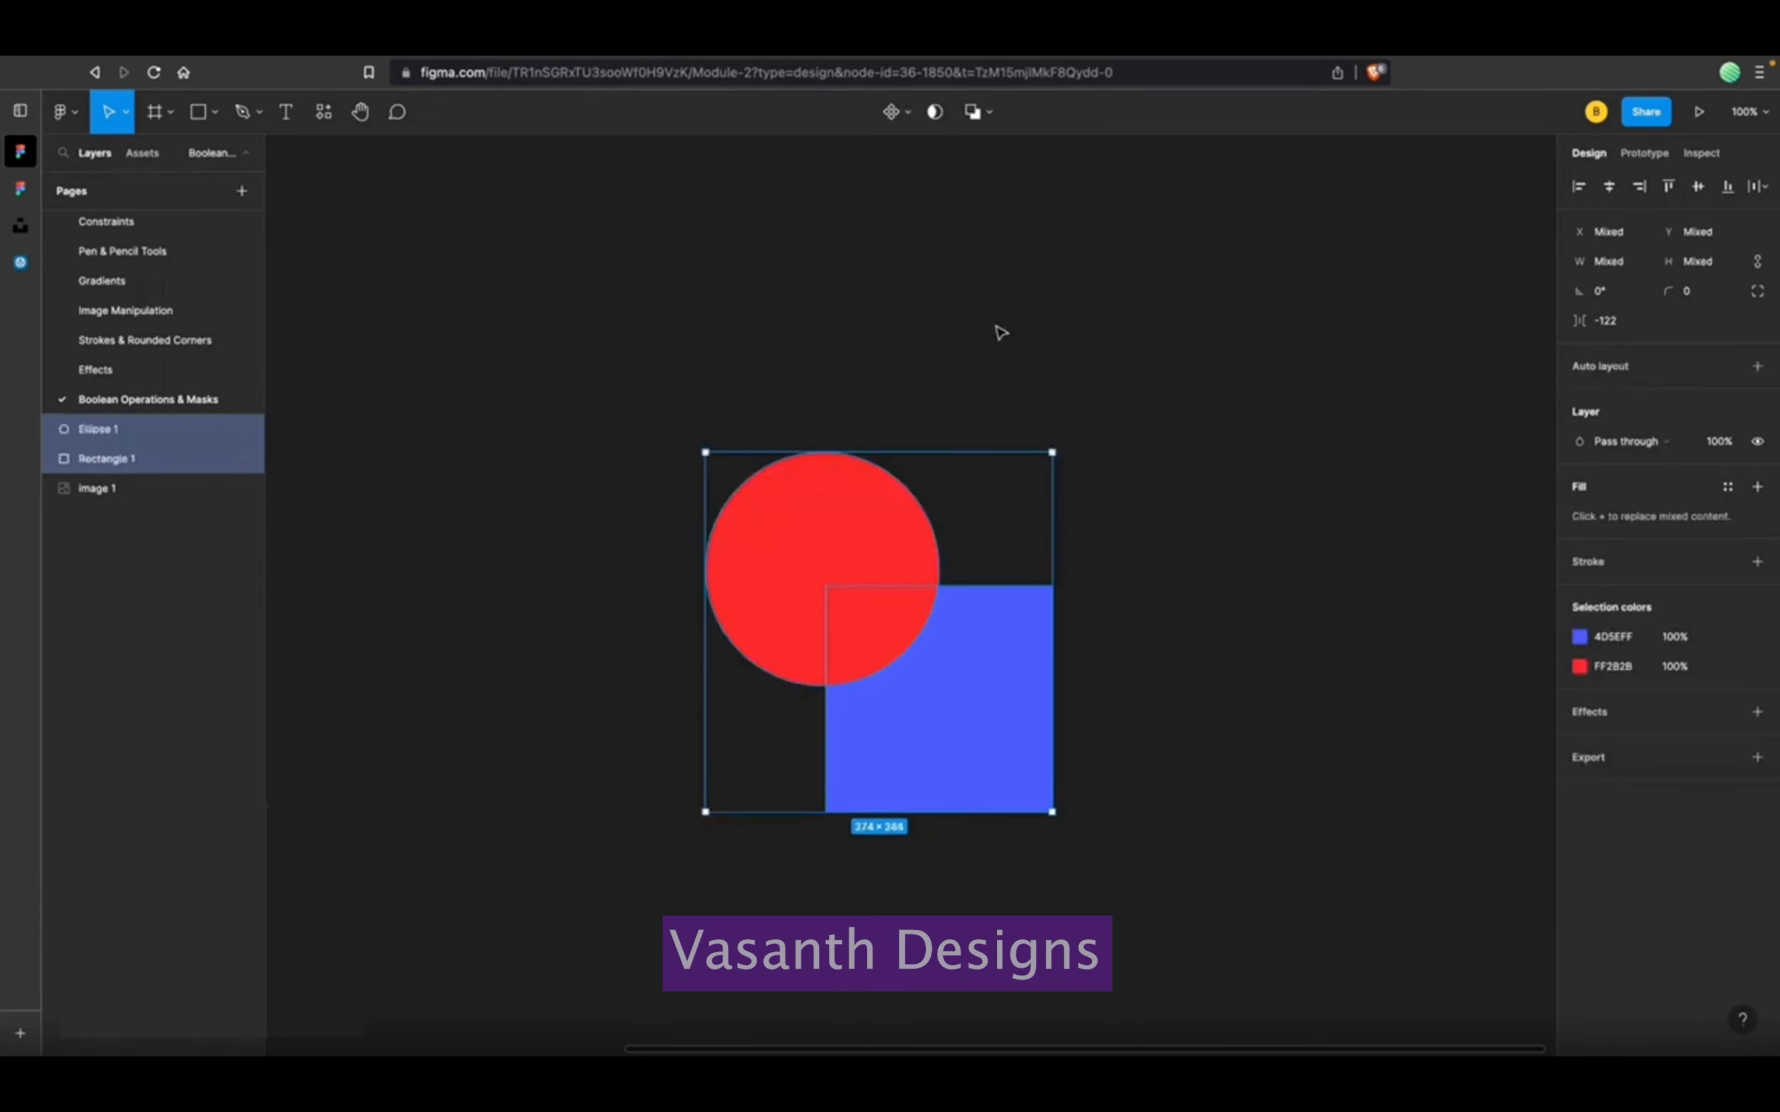
# Reselect both shapes, subtract the red circle from the blue square again, and undo the subtraction.
pyautogui.click(994, 114)
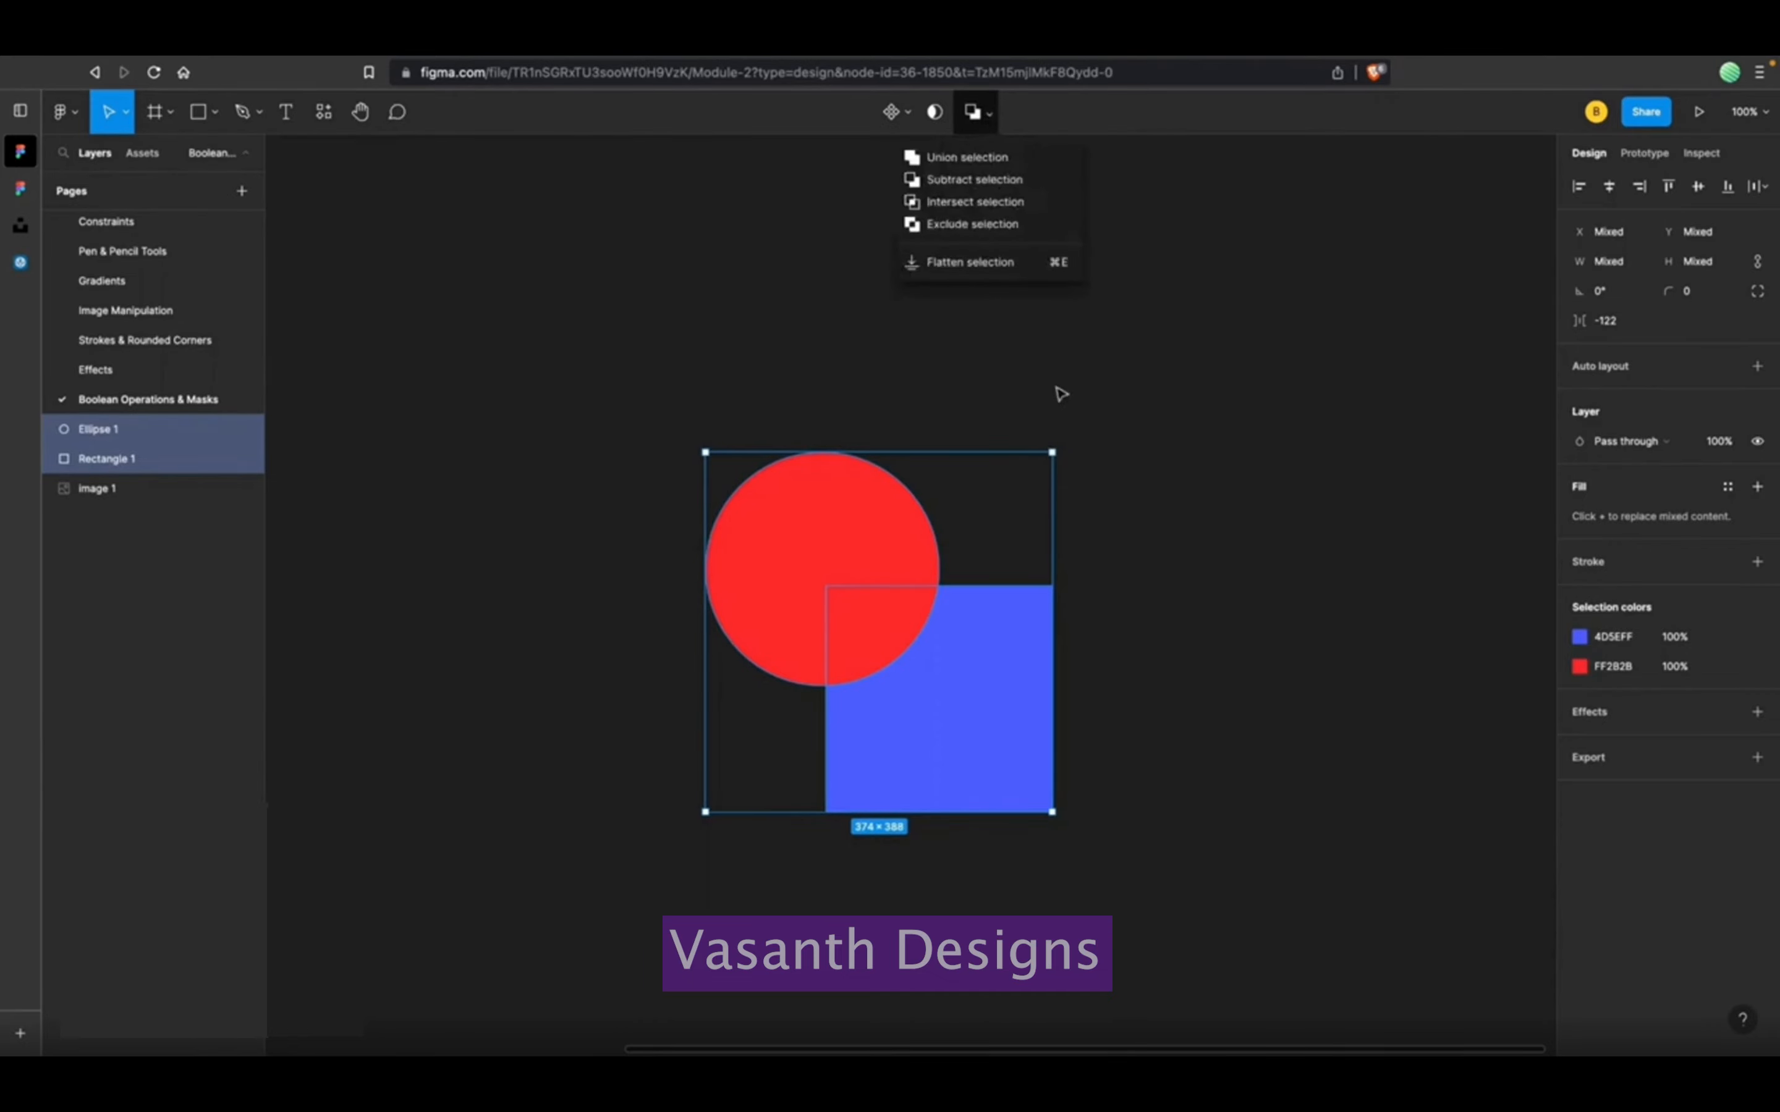
pyautogui.click(1107, 397)
pyautogui.moveTo(664, 456); pyautogui.dragTo(983, 824)
pyautogui.click(985, 118)
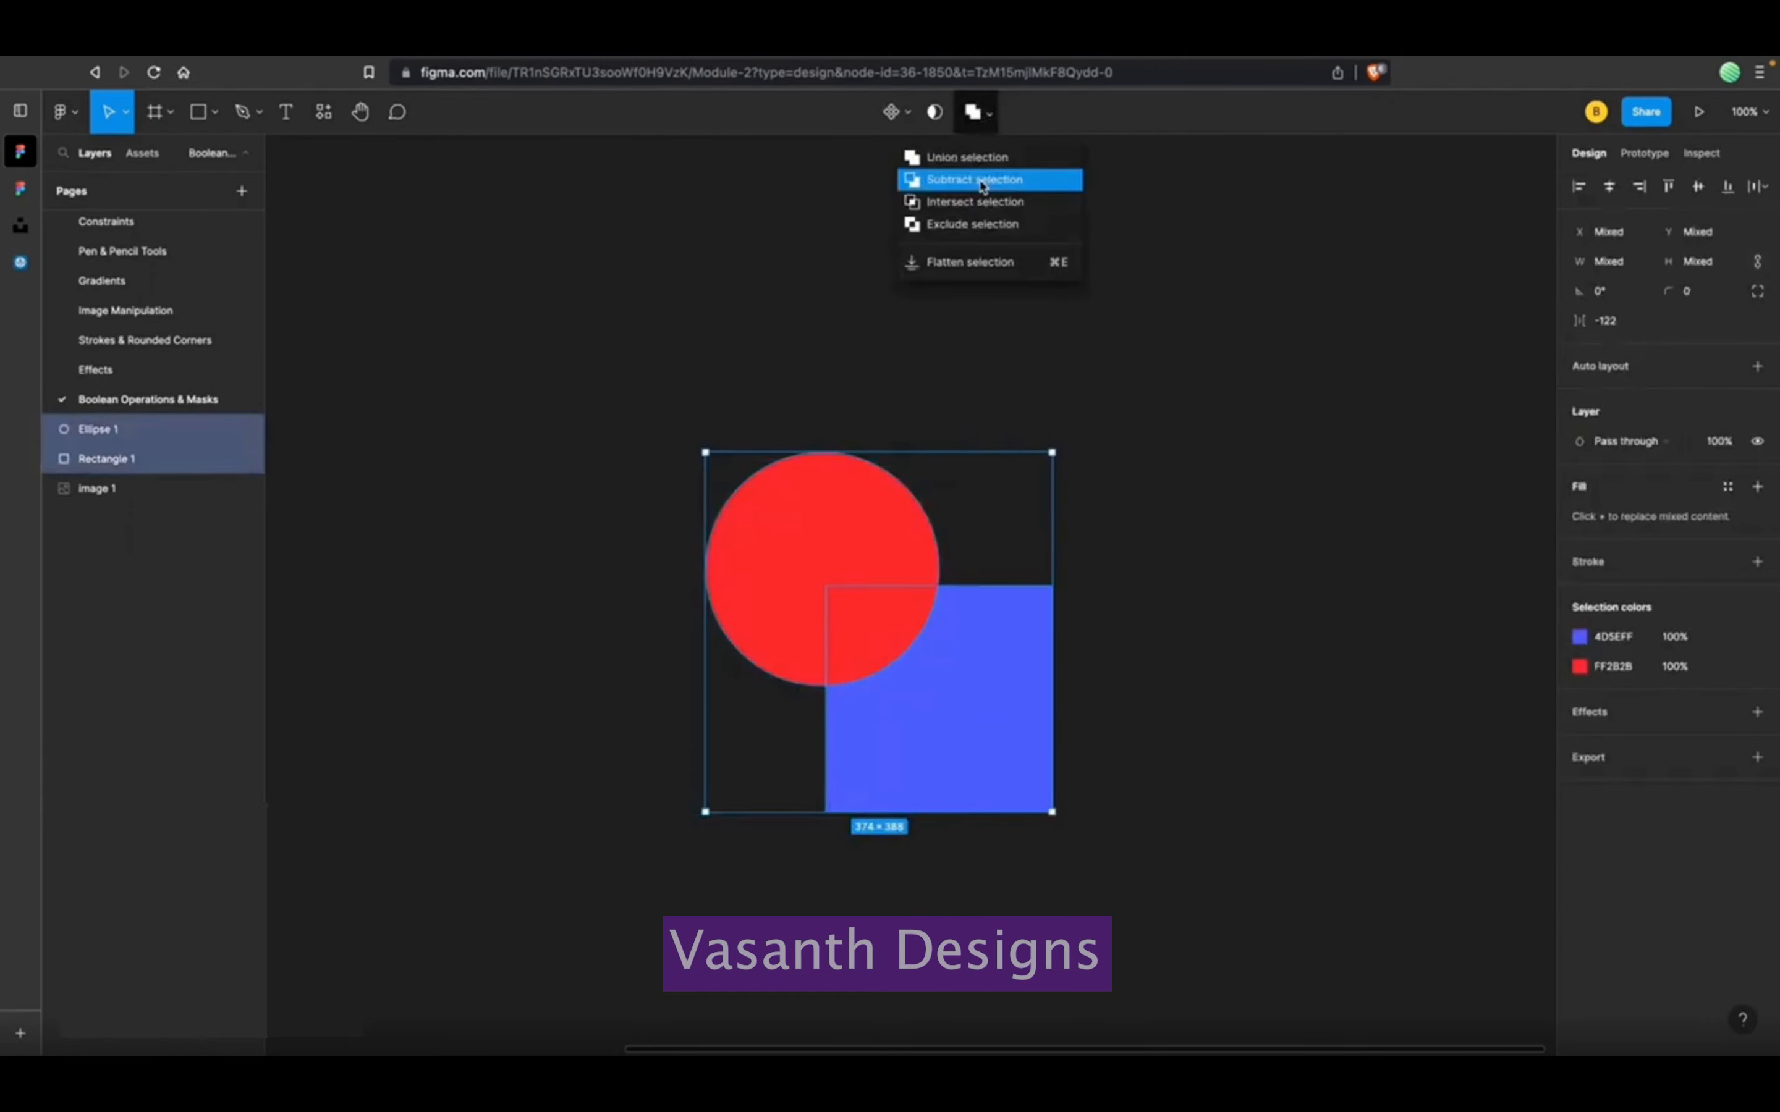
pyautogui.click(971, 180)
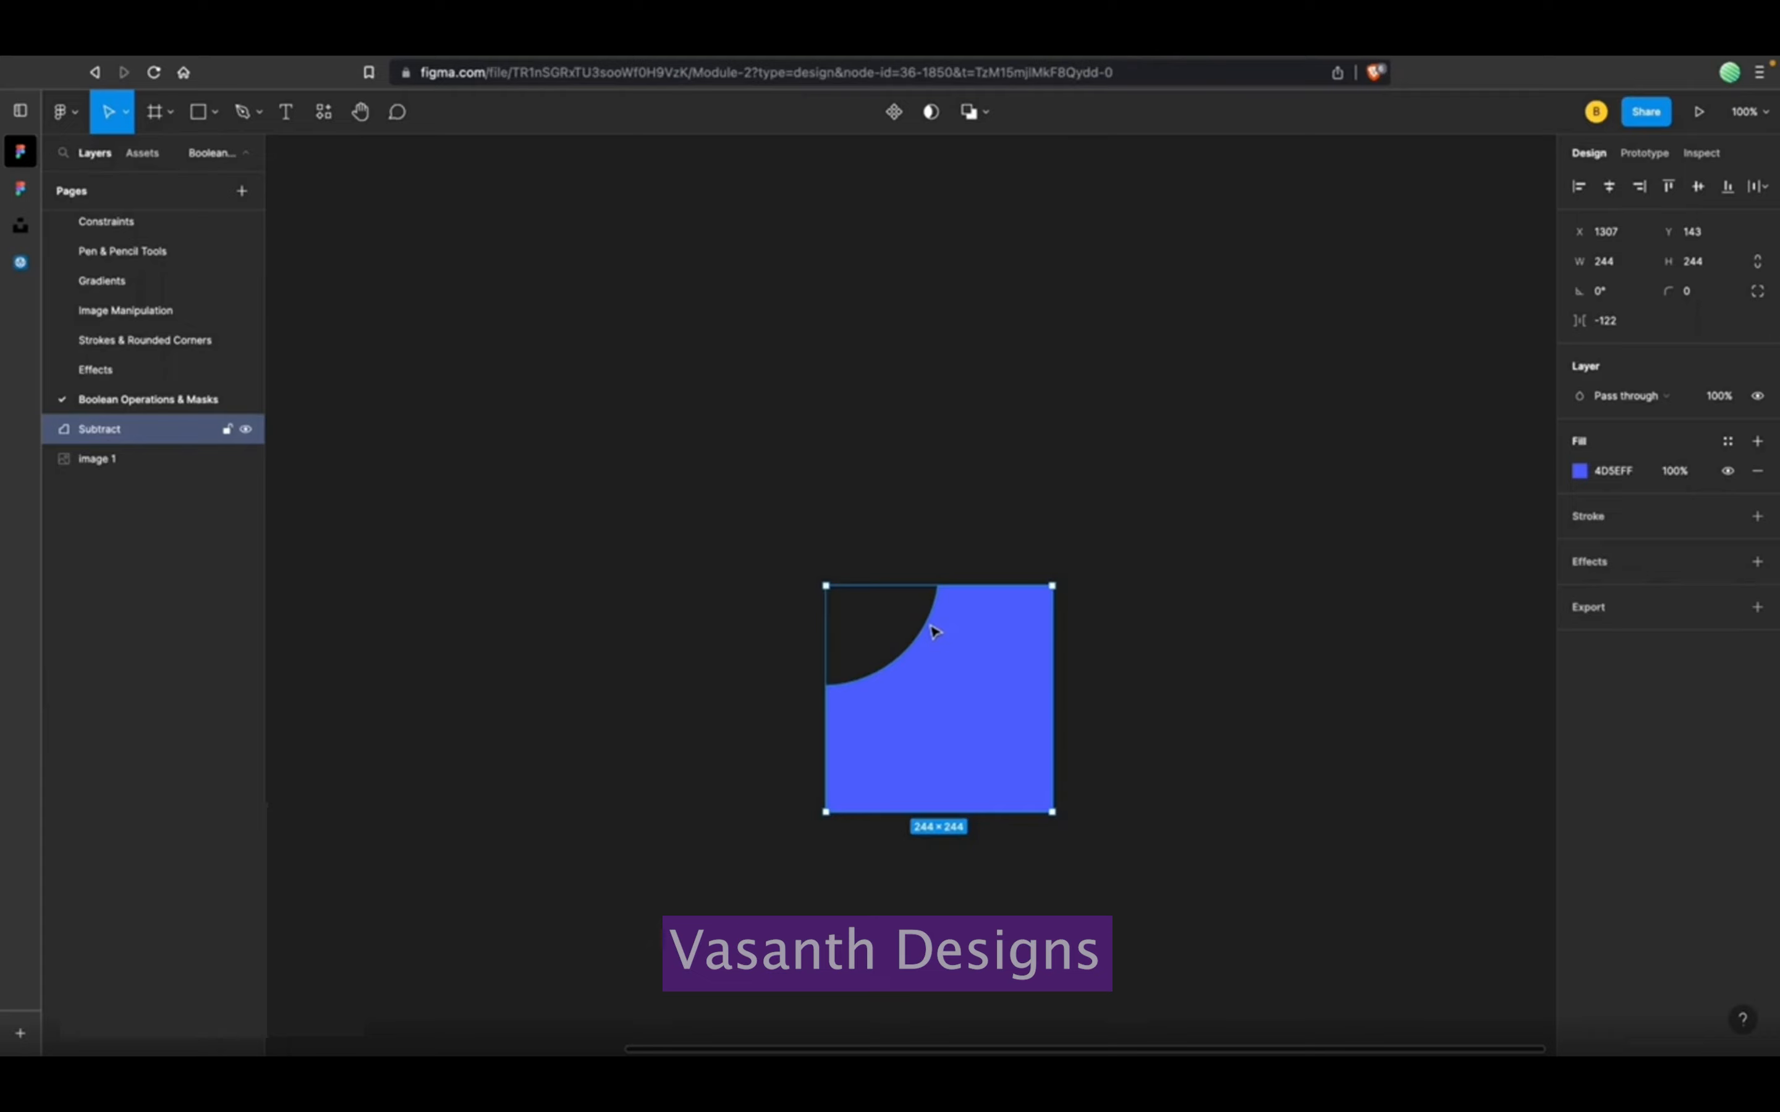
pyautogui.hscroll(-2, 985, 607)
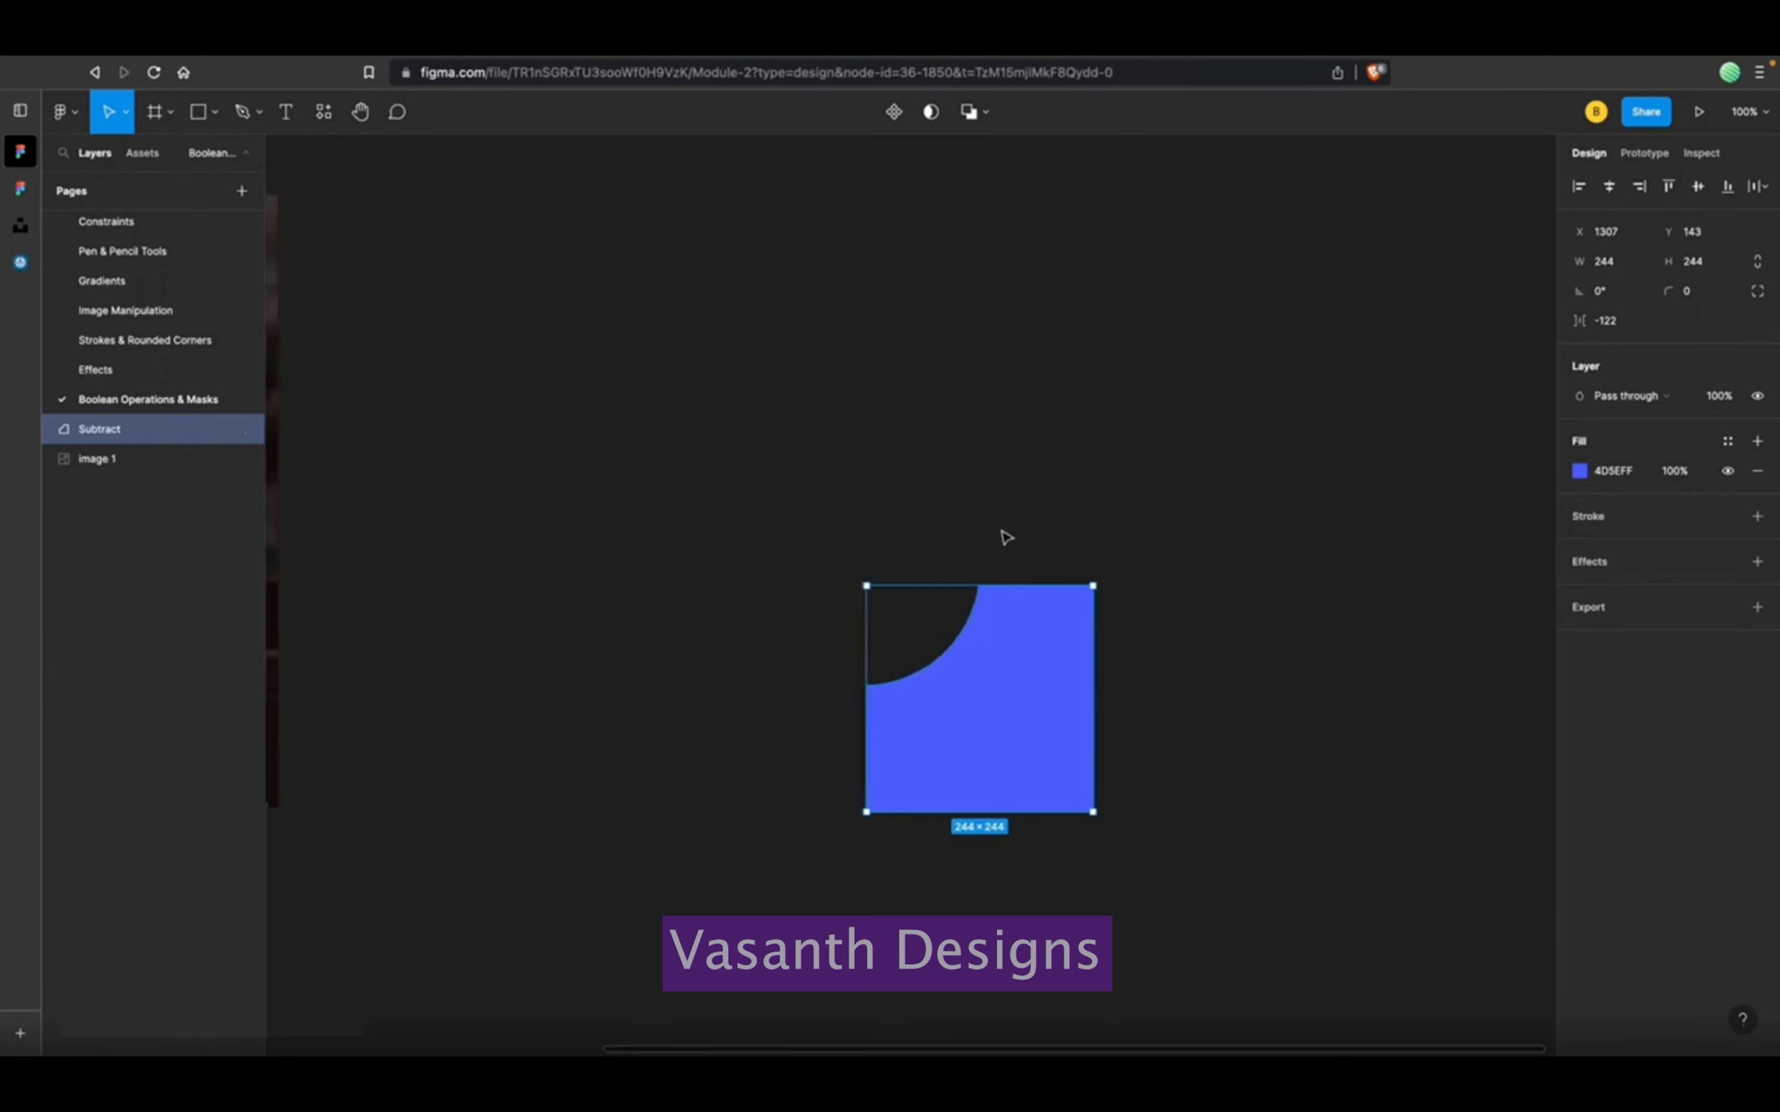
pyautogui.hscroll(2, 1003, 534)
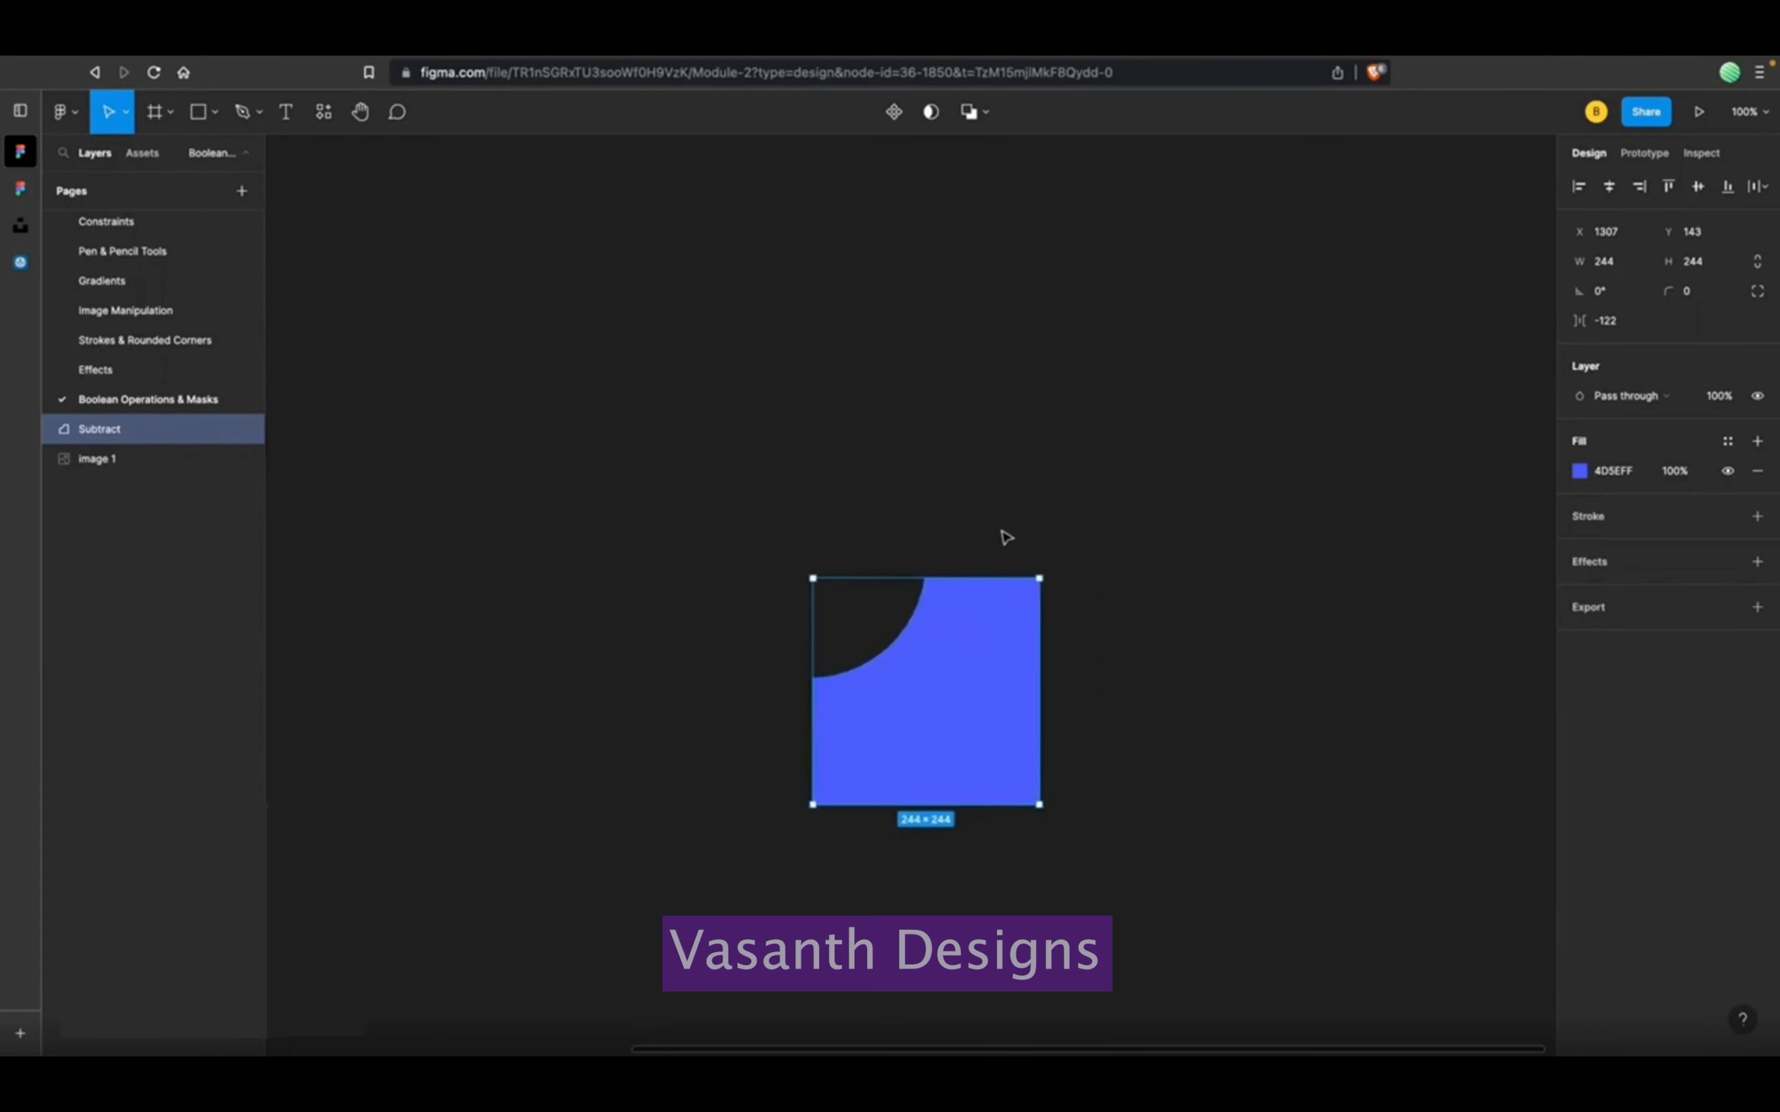
pyautogui.press('super+z')
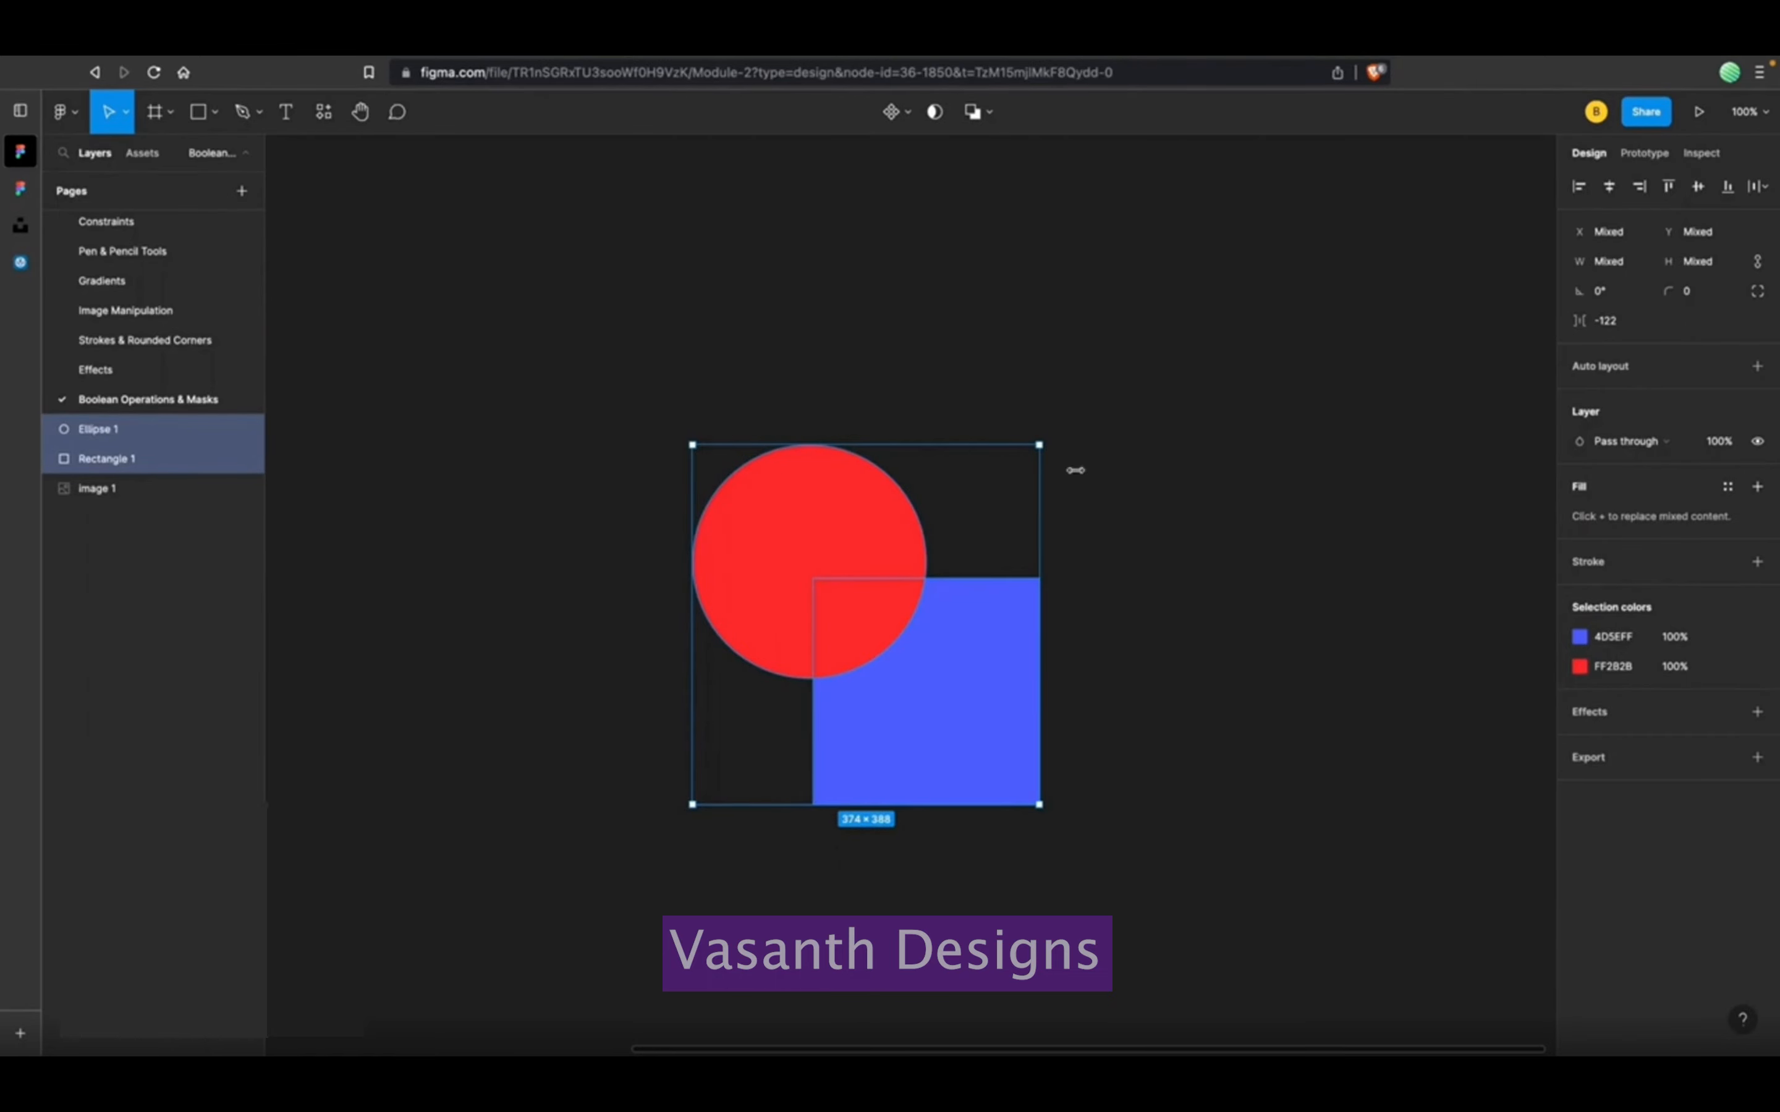
# Apply Intersect twice to the overlapping circle and square, undoing it each time.
pyautogui.moveTo(1061, 472); pyautogui.dragTo(803, 692)
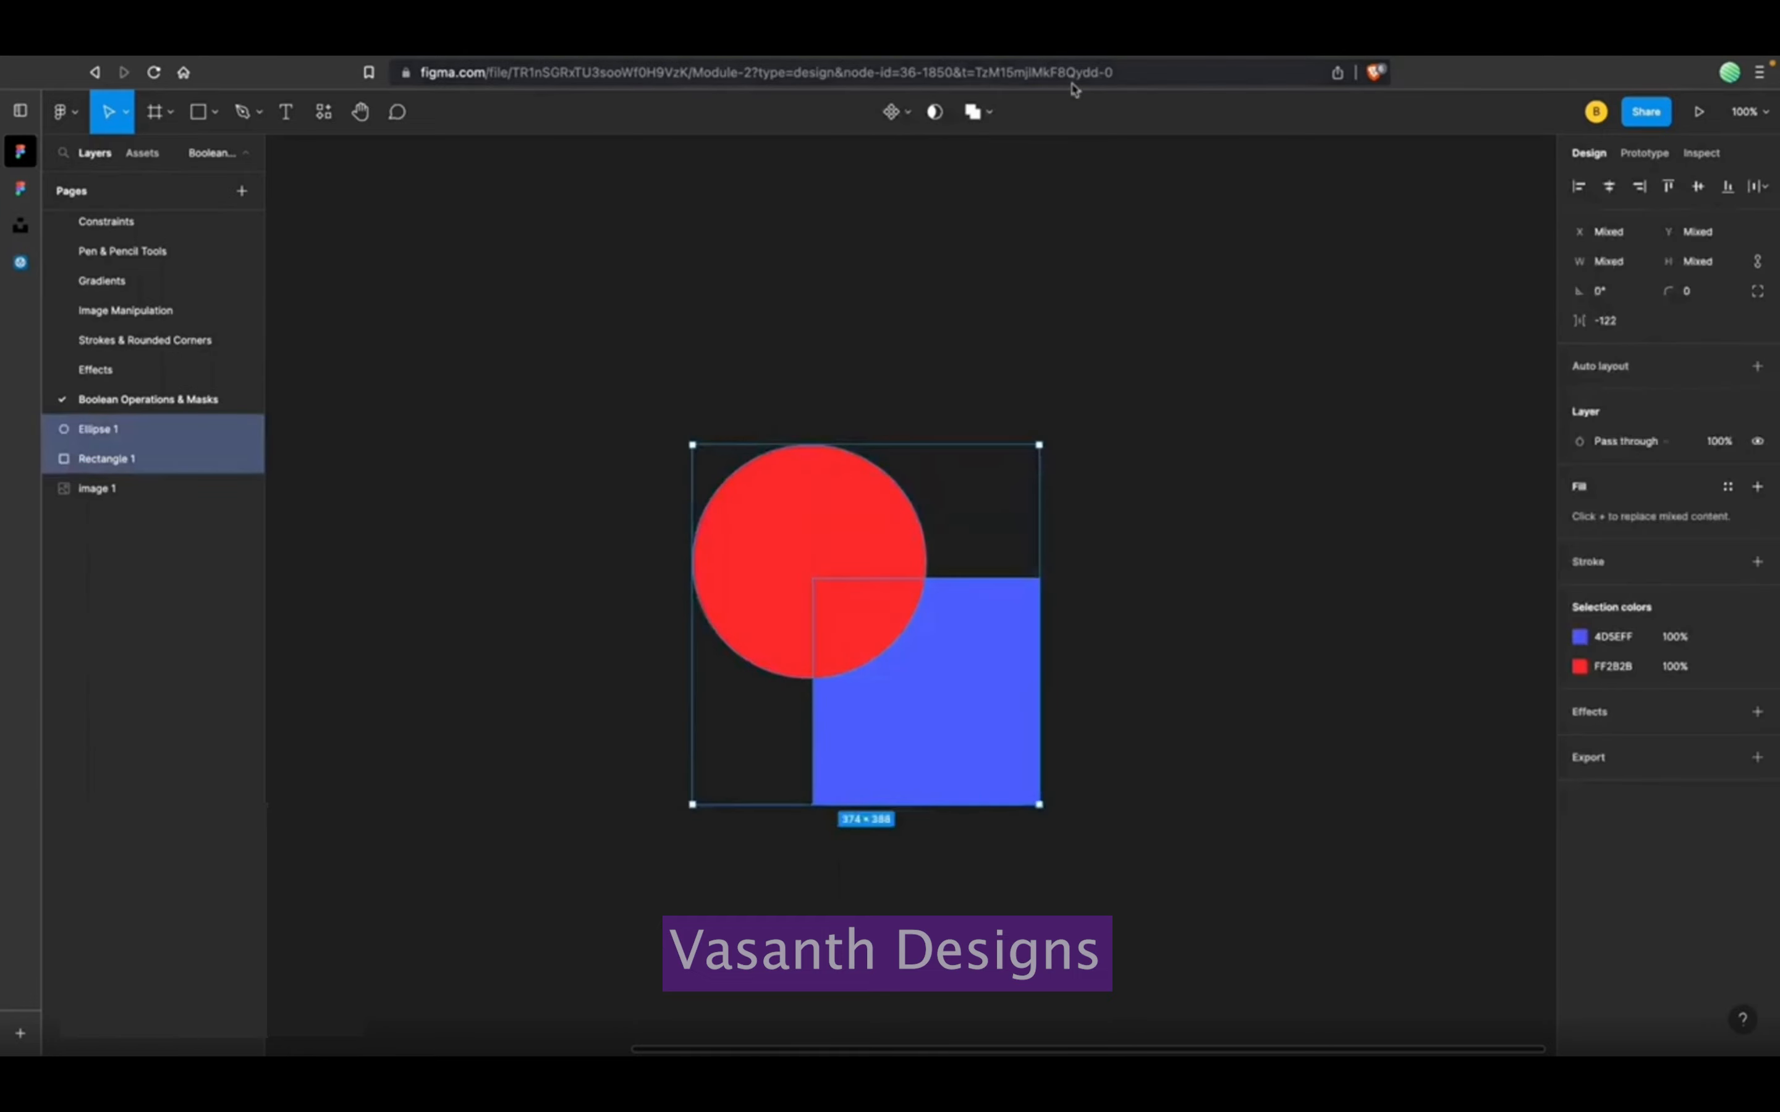
pyautogui.click(992, 118)
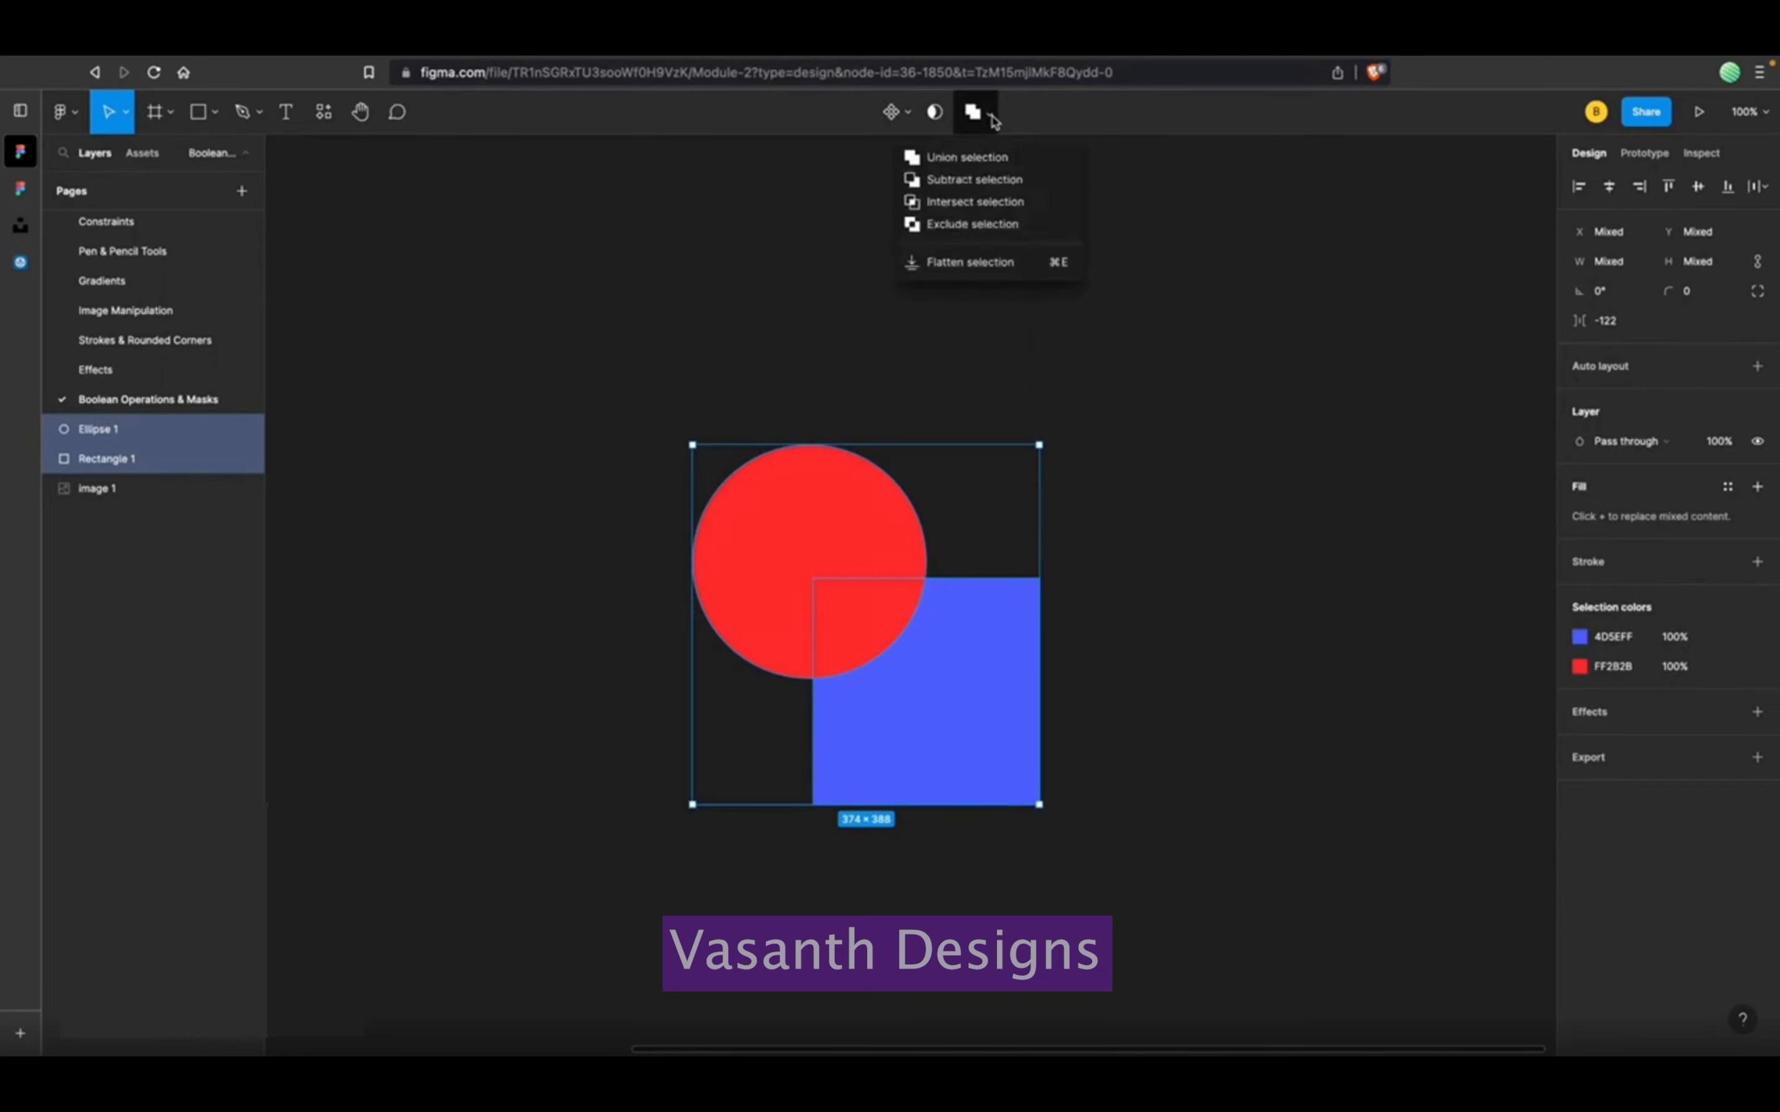
pyautogui.click(987, 202)
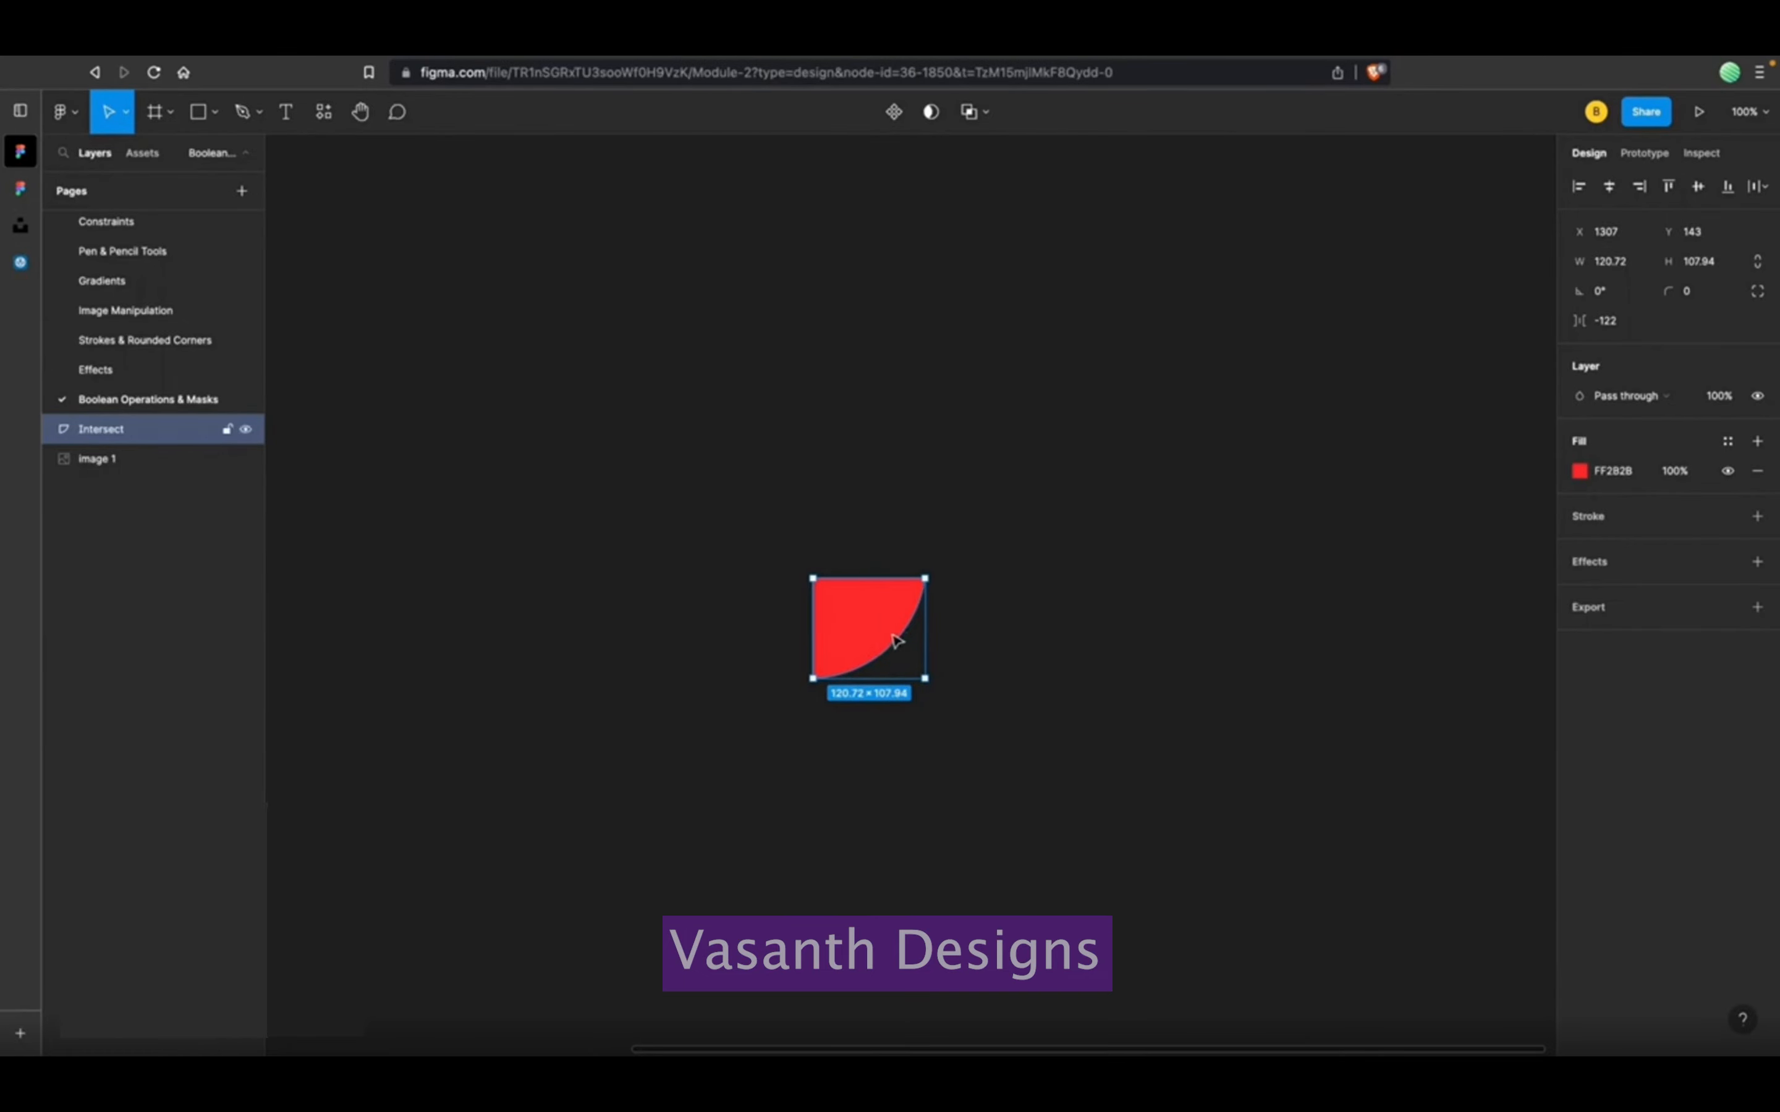
pyautogui.press('super+z')
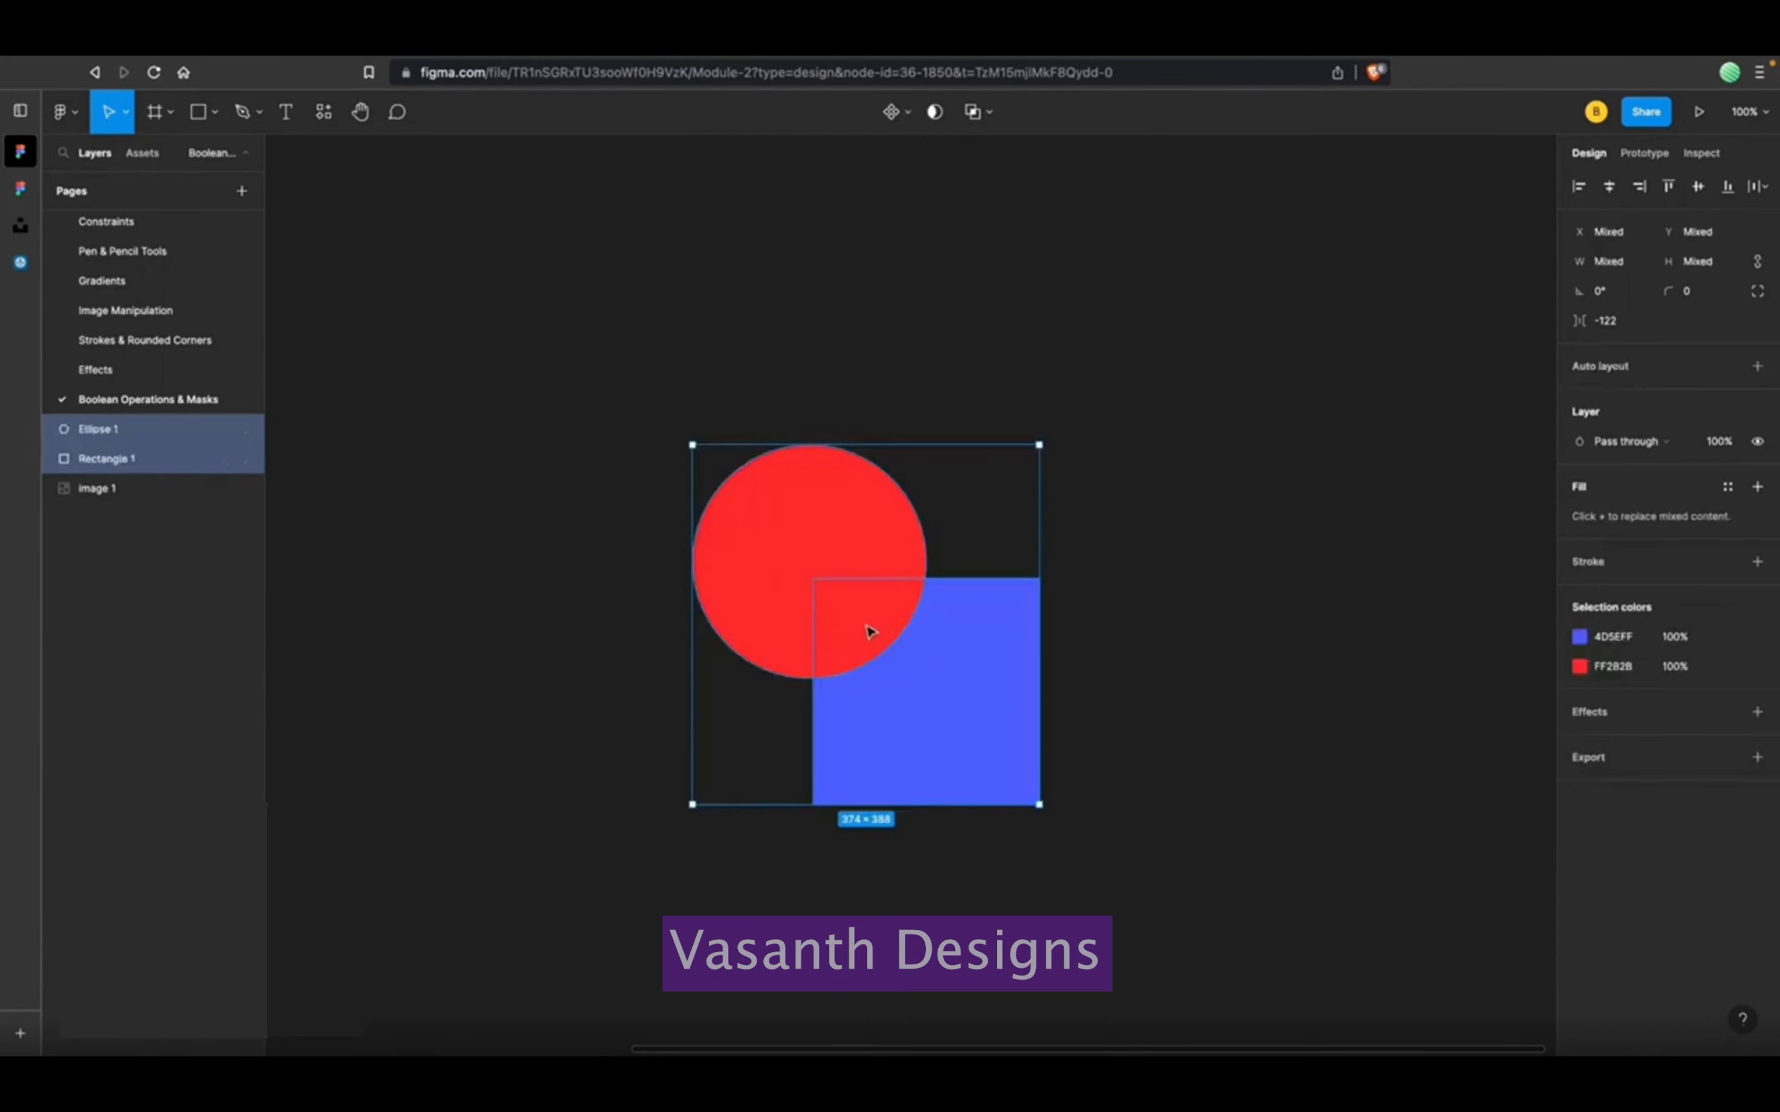
pyautogui.click(984, 112)
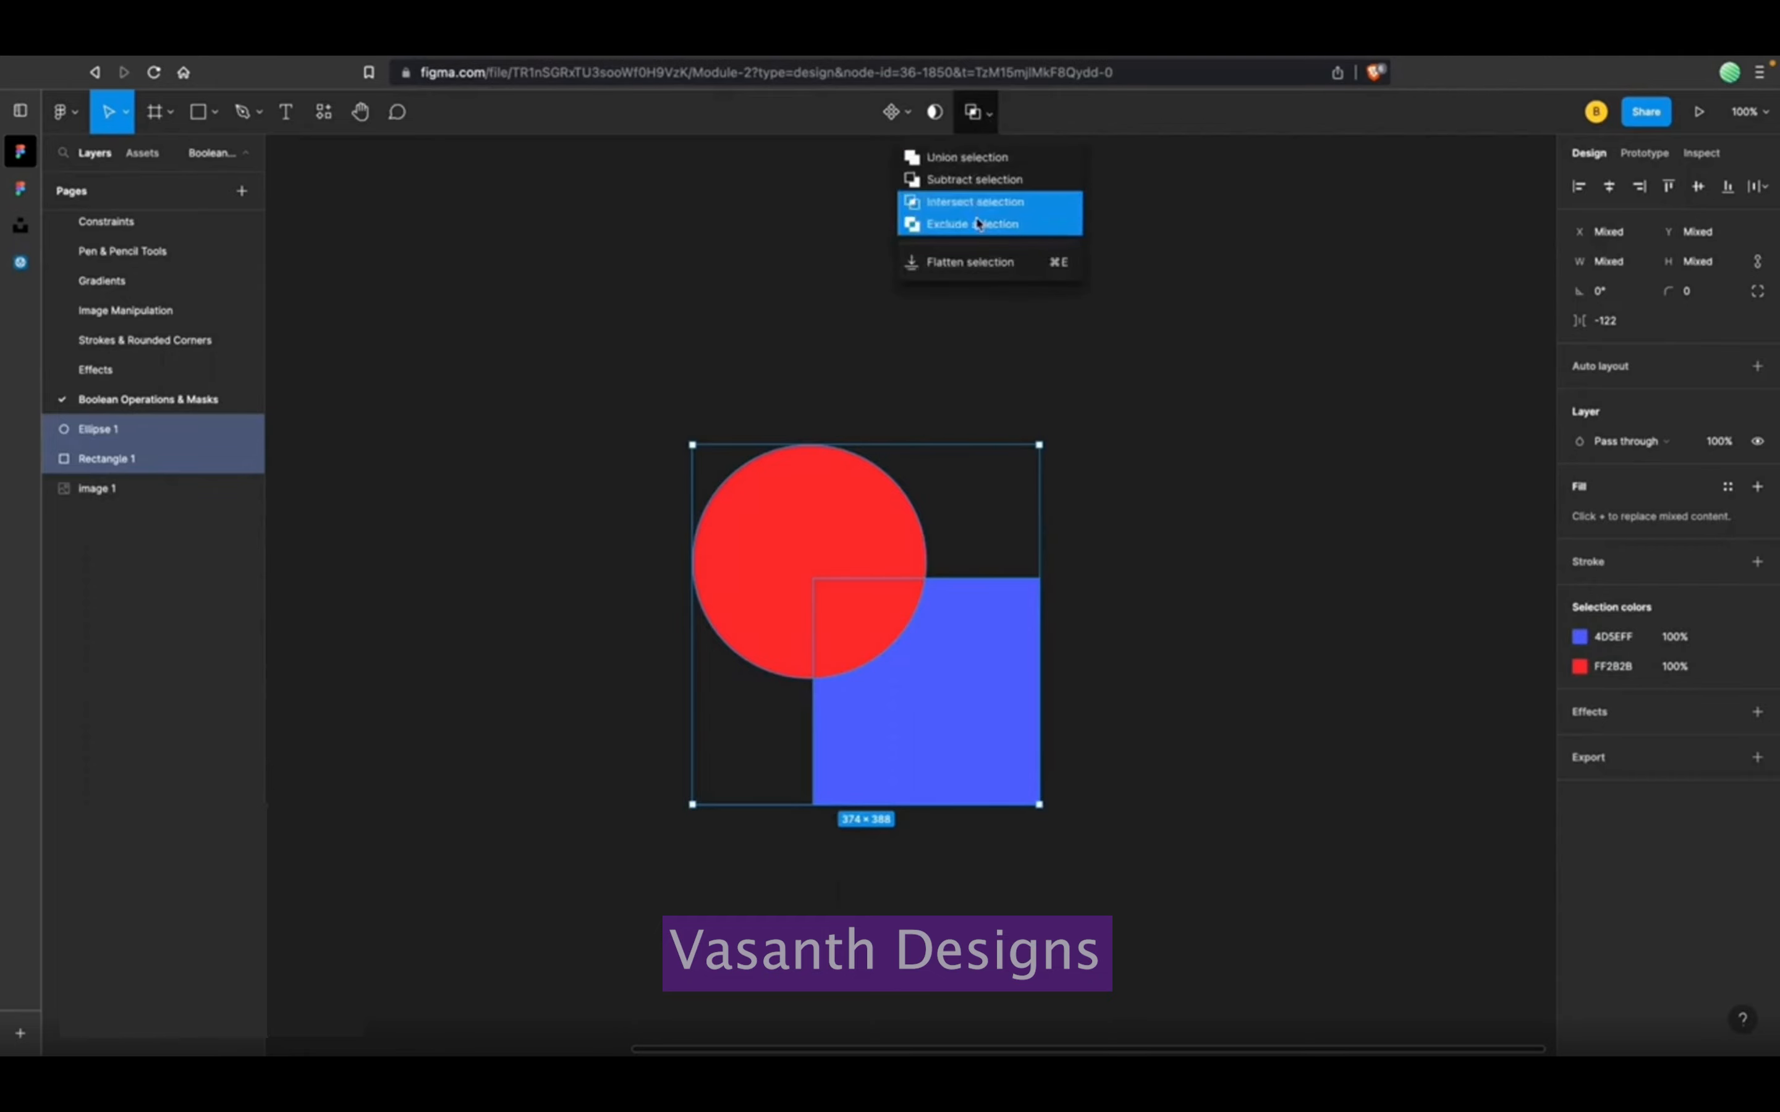
pyautogui.click(978, 200)
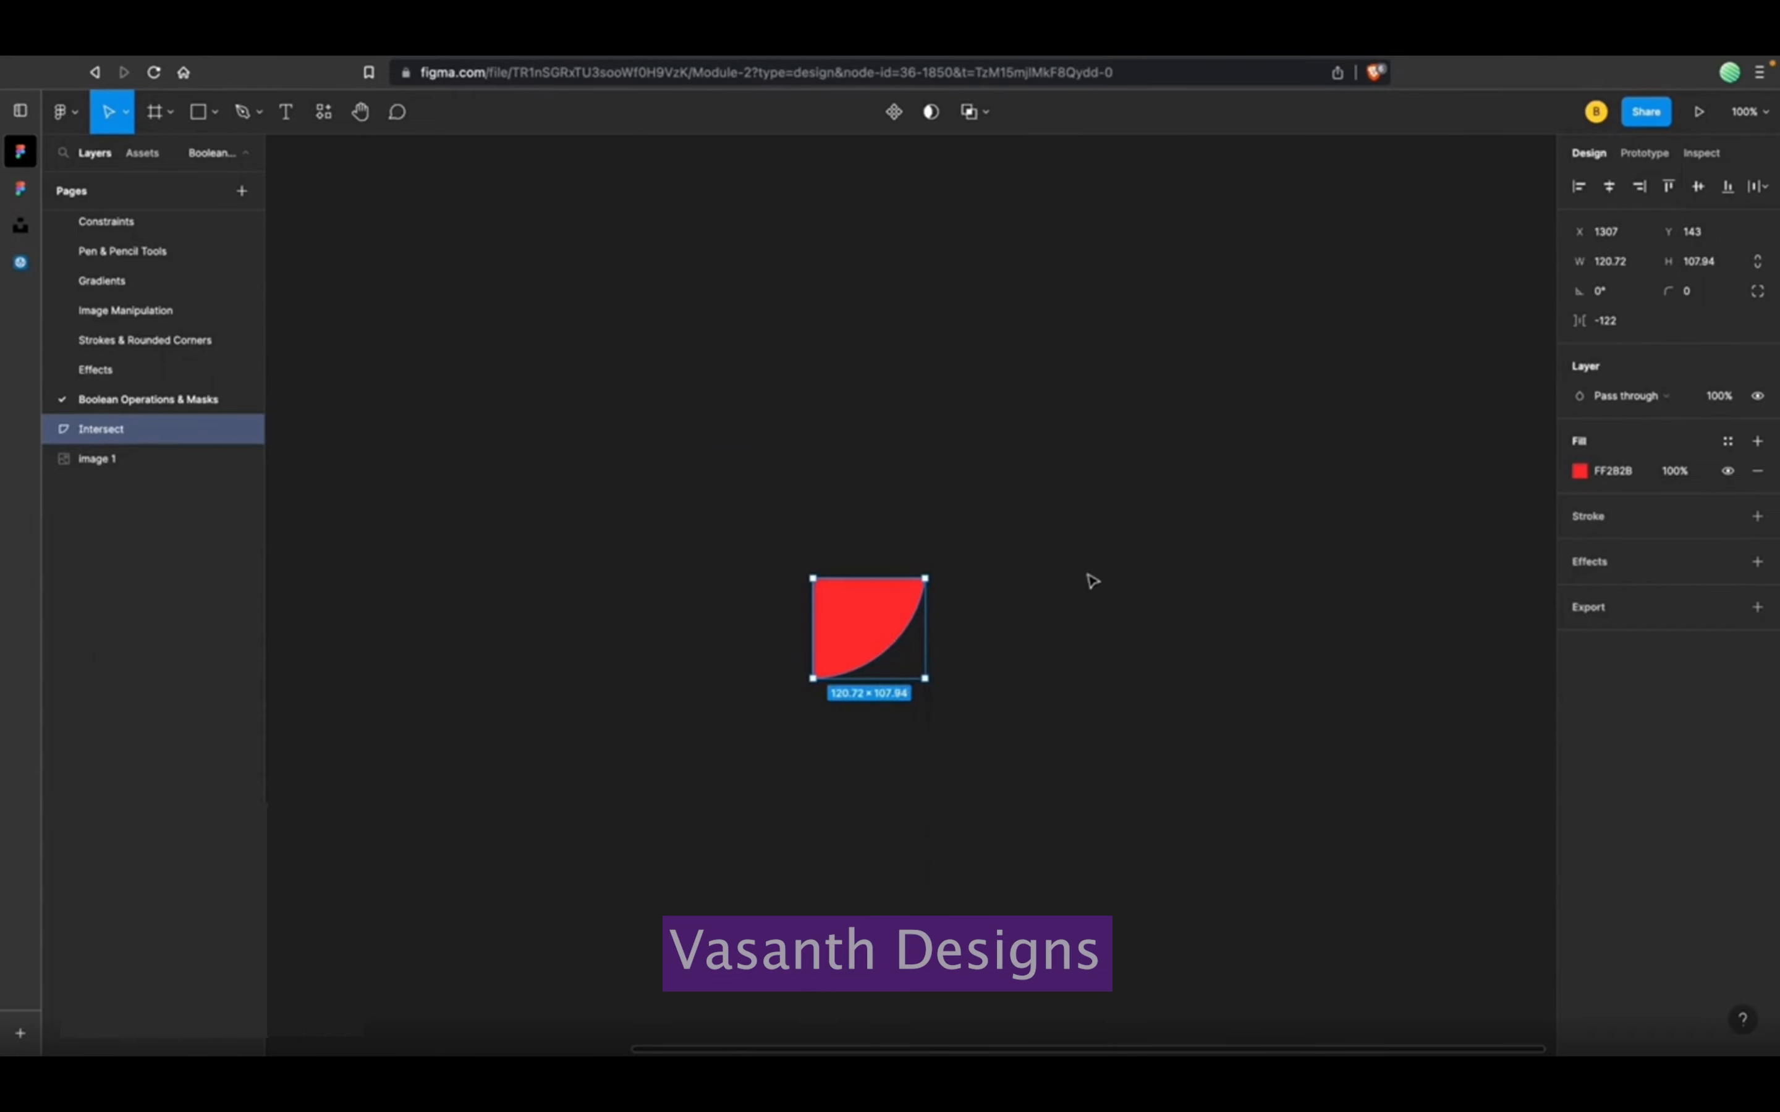
pyautogui.press('super+z')
# Apply Exclude to the circle and square to cut out their overlap, and undo it.
pyautogui.click(990, 114)
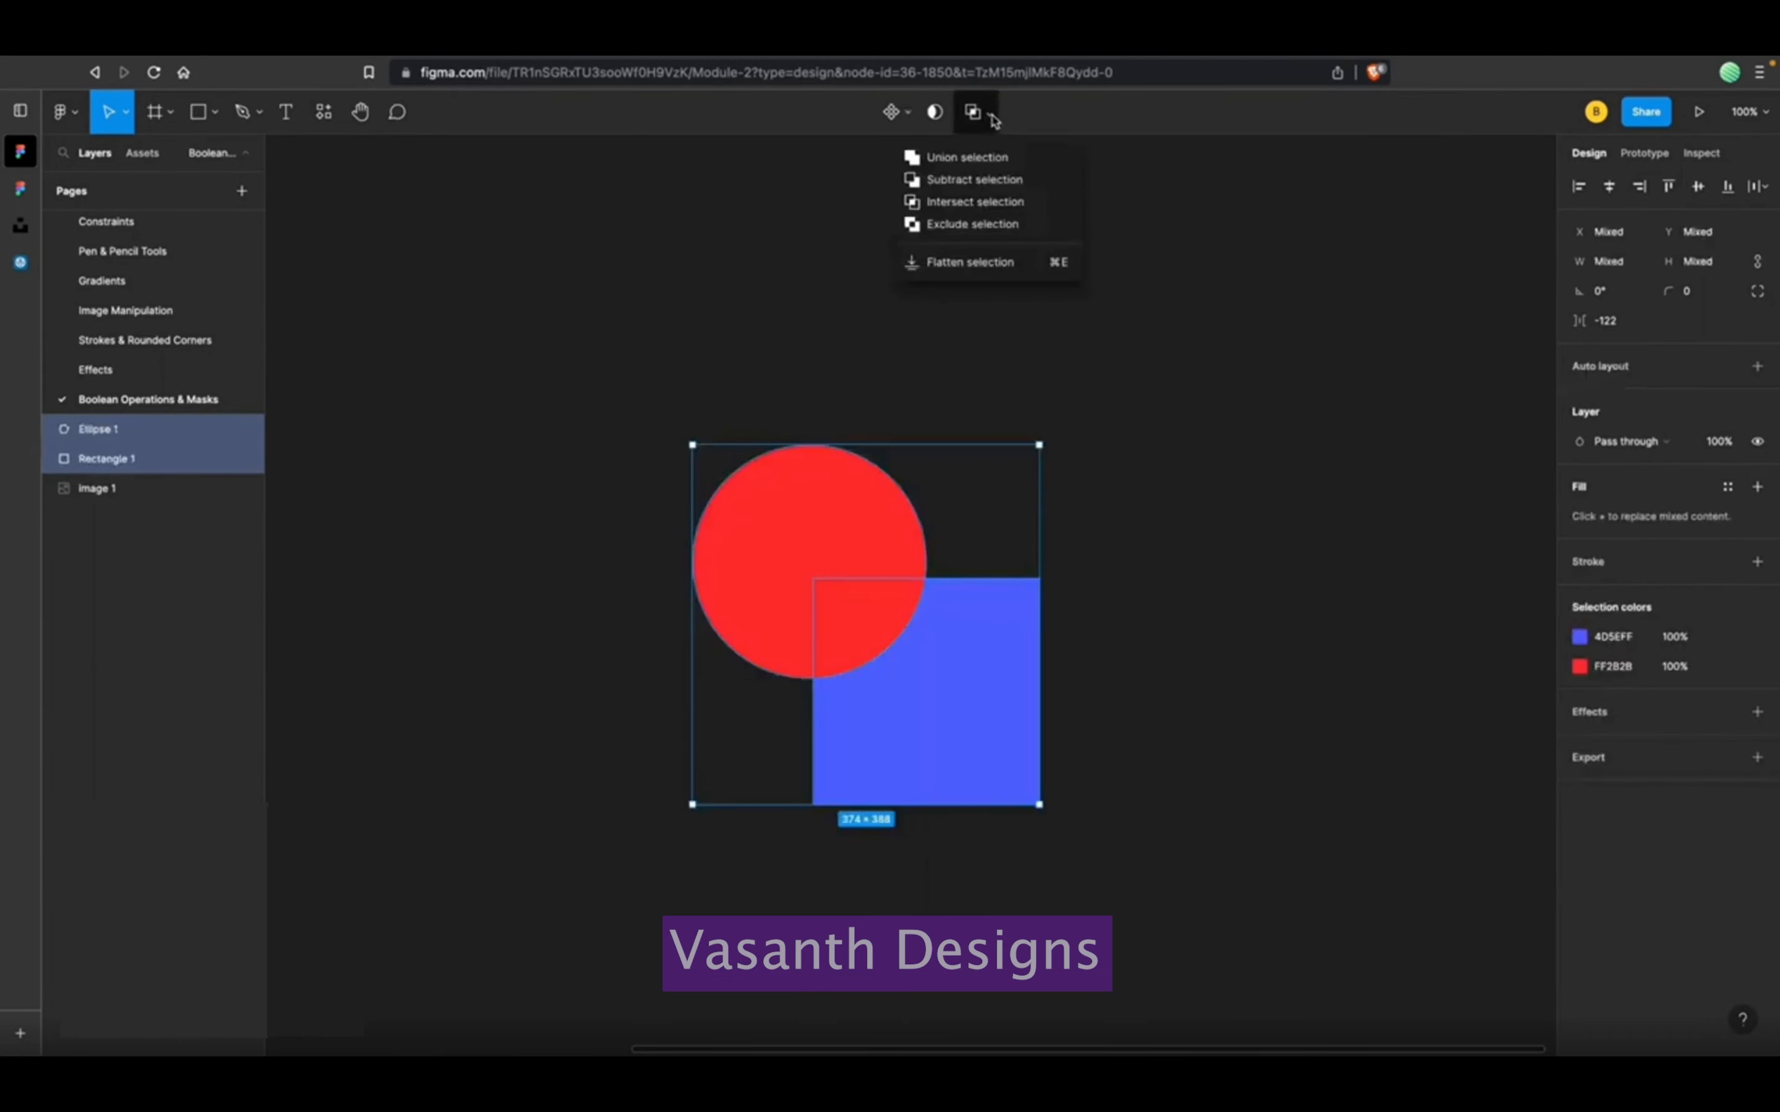
pyautogui.click(967, 225)
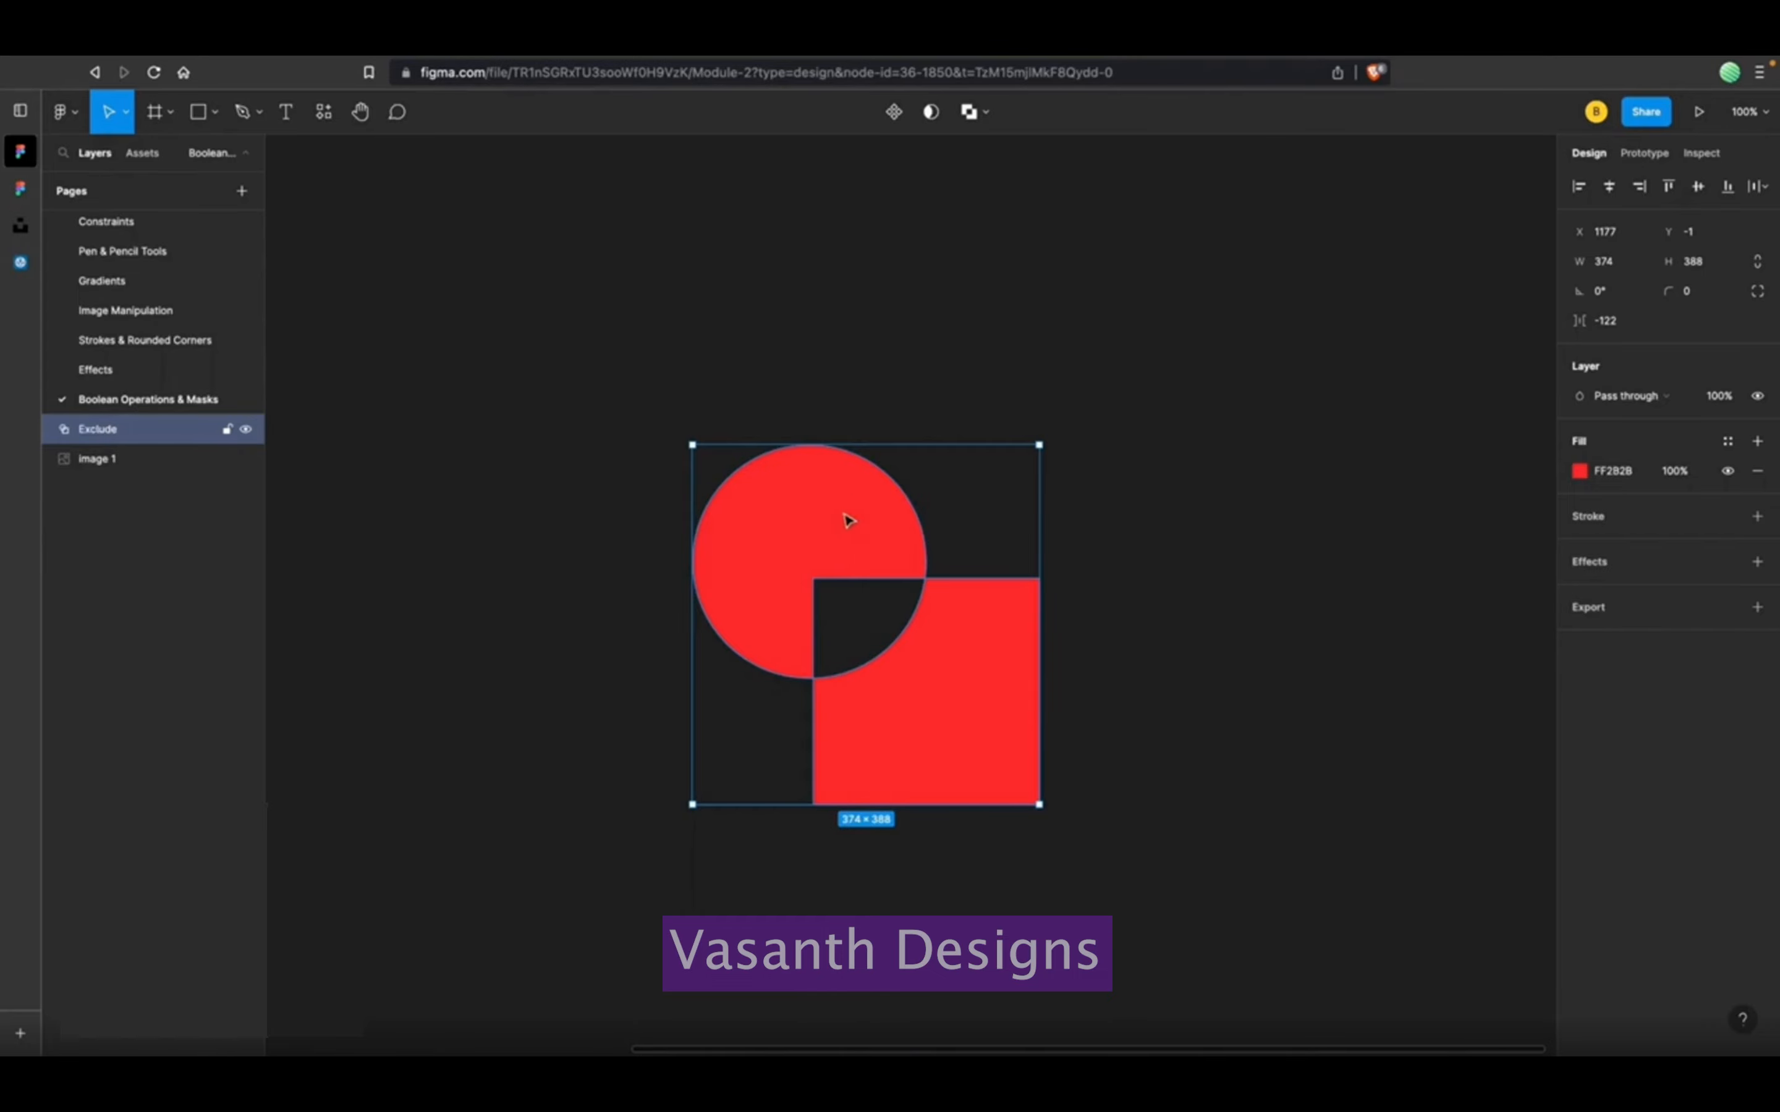
pyautogui.scroll(-1, 993, 353)
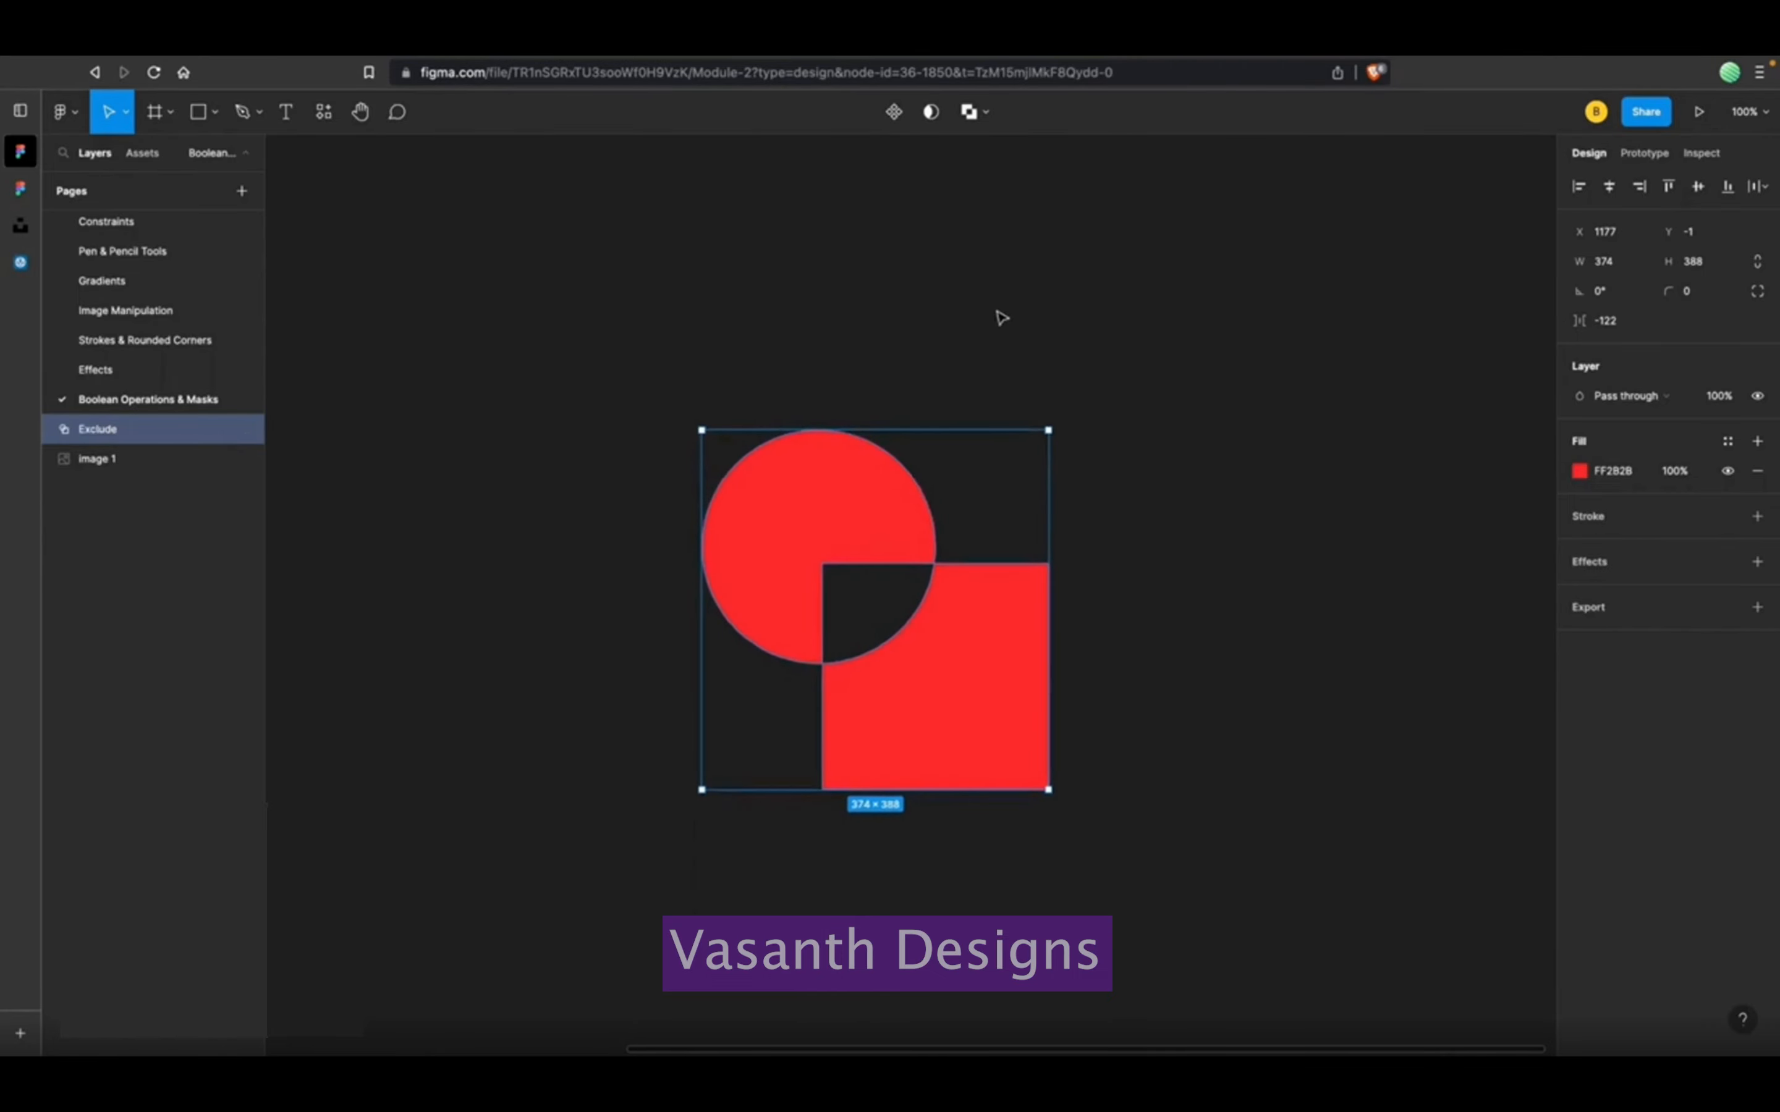
pyautogui.click(988, 111)
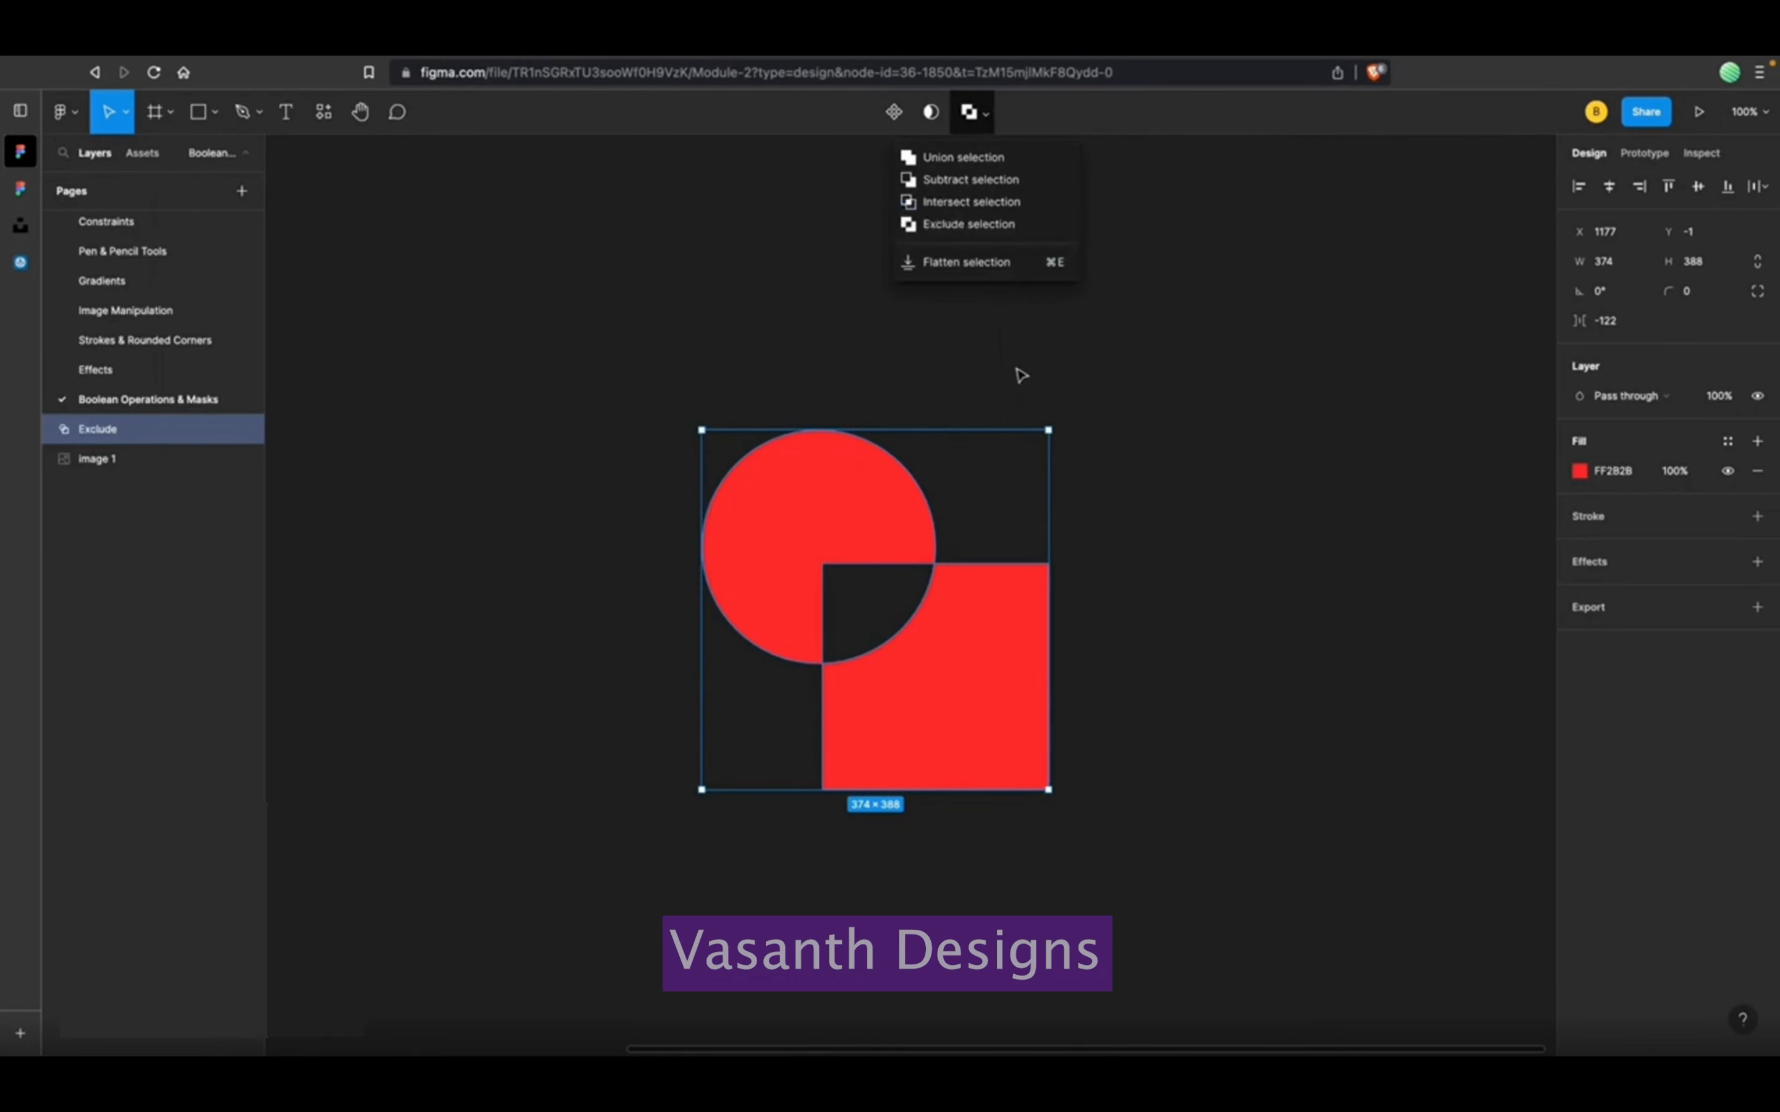
pyautogui.press('super+z')
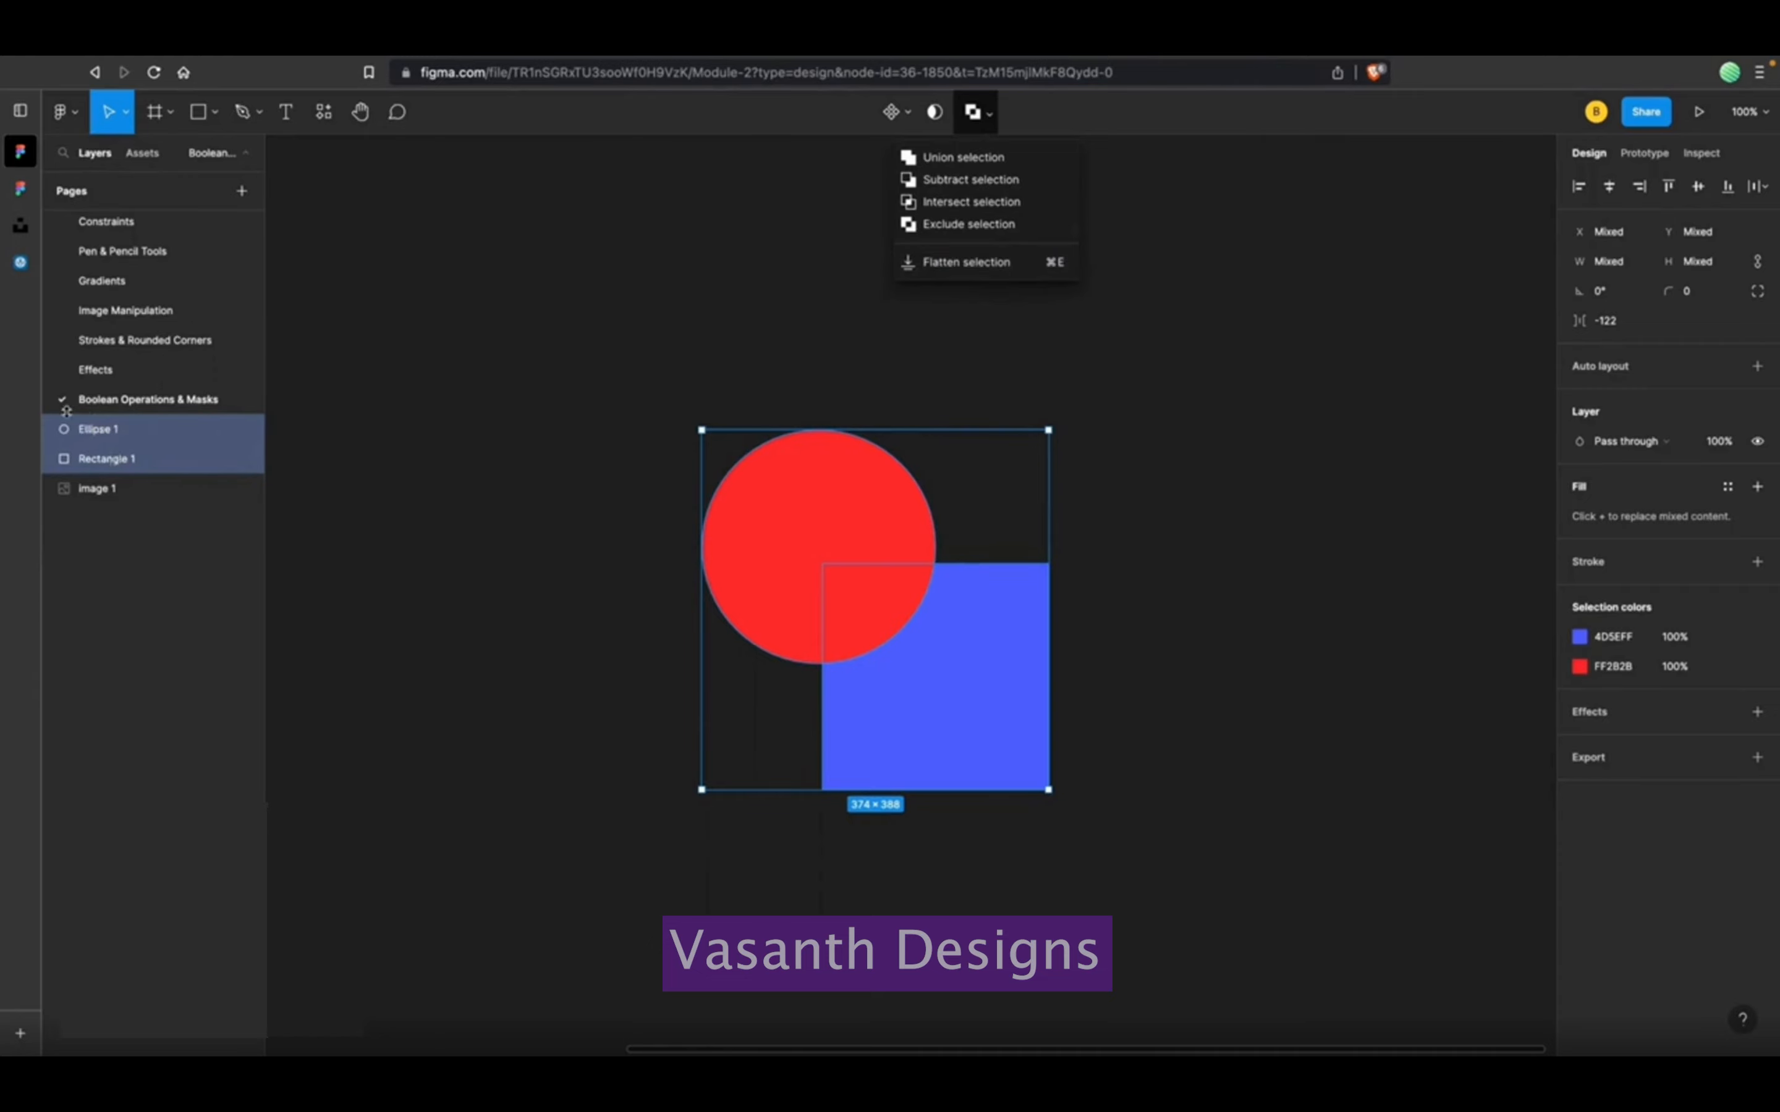
# Flatten the circle and square into one vector and move it slightly to about X 1187, Y -15.
pyautogui.click(1006, 264)
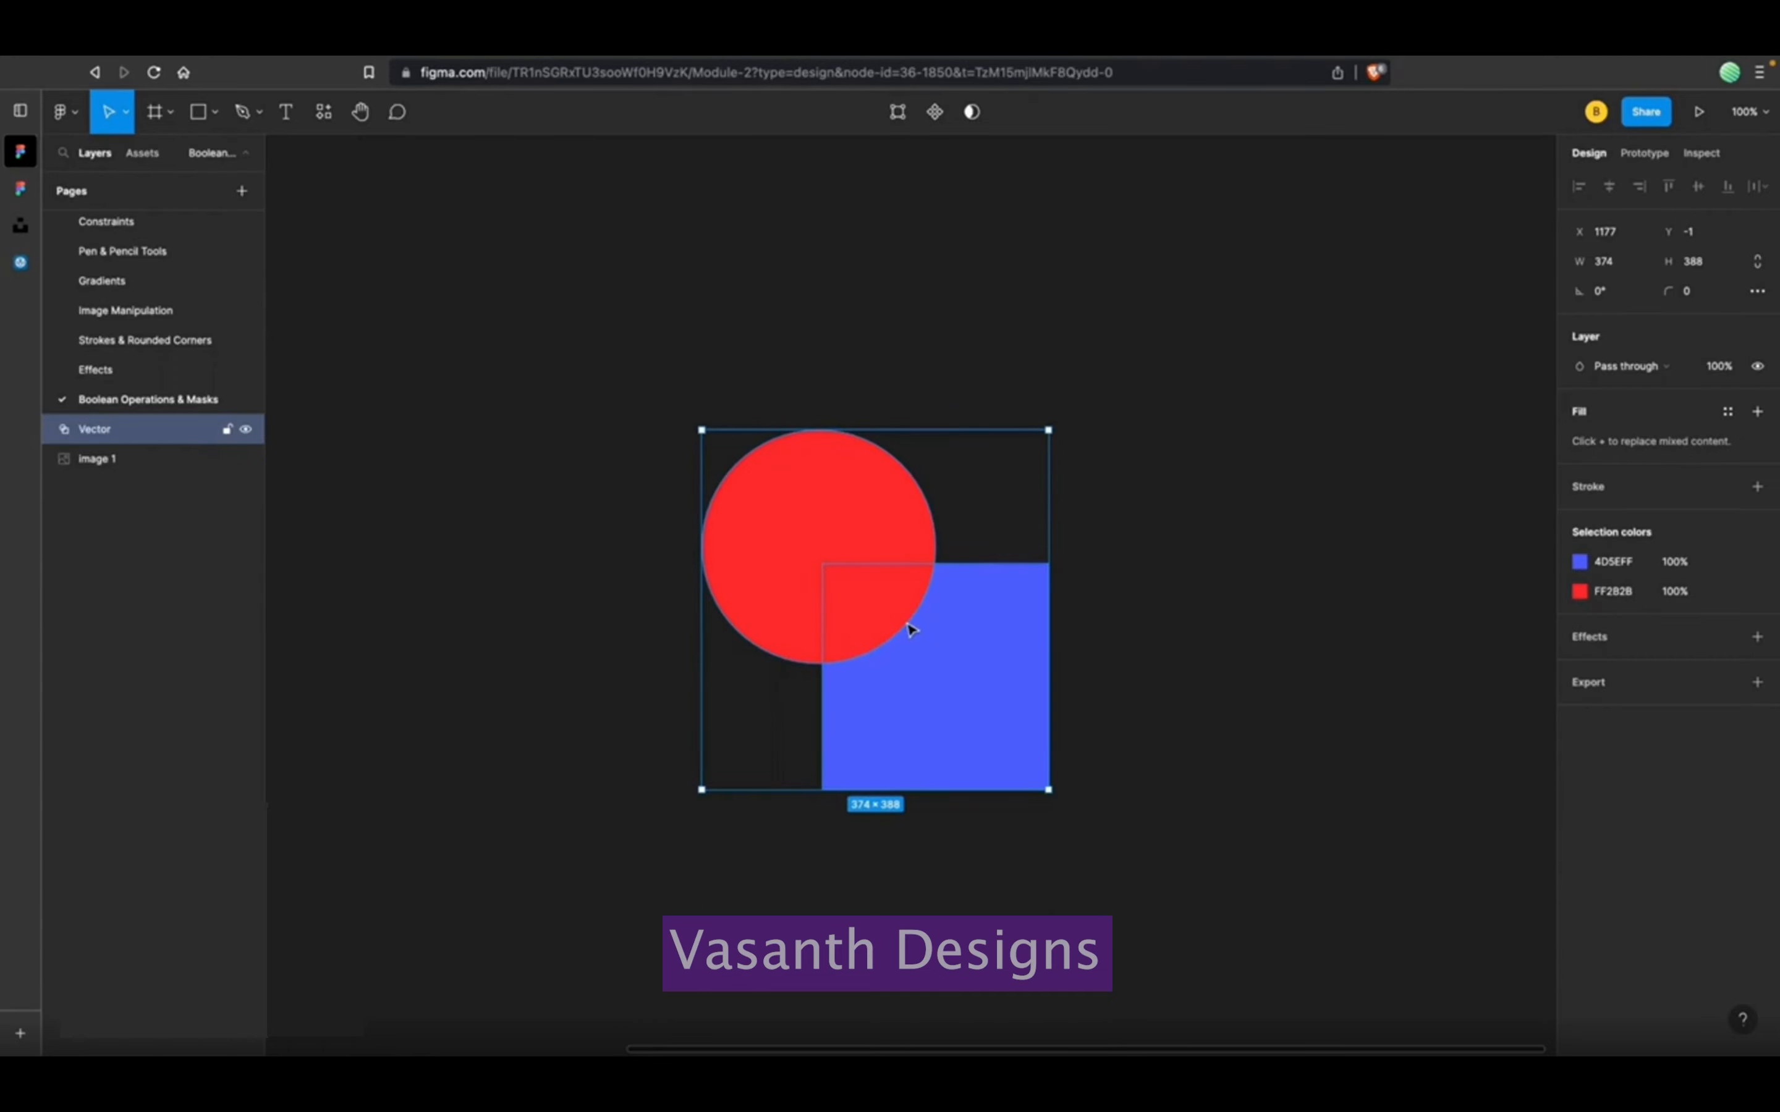
pyautogui.click(1195, 642)
pyautogui.moveTo(891, 657)
pyautogui.mouseDown()
pyautogui.moveTo(983, 650)
pyautogui.moveTo(888, 638)
pyautogui.moveTo(901, 653)
pyautogui.mouseUp()
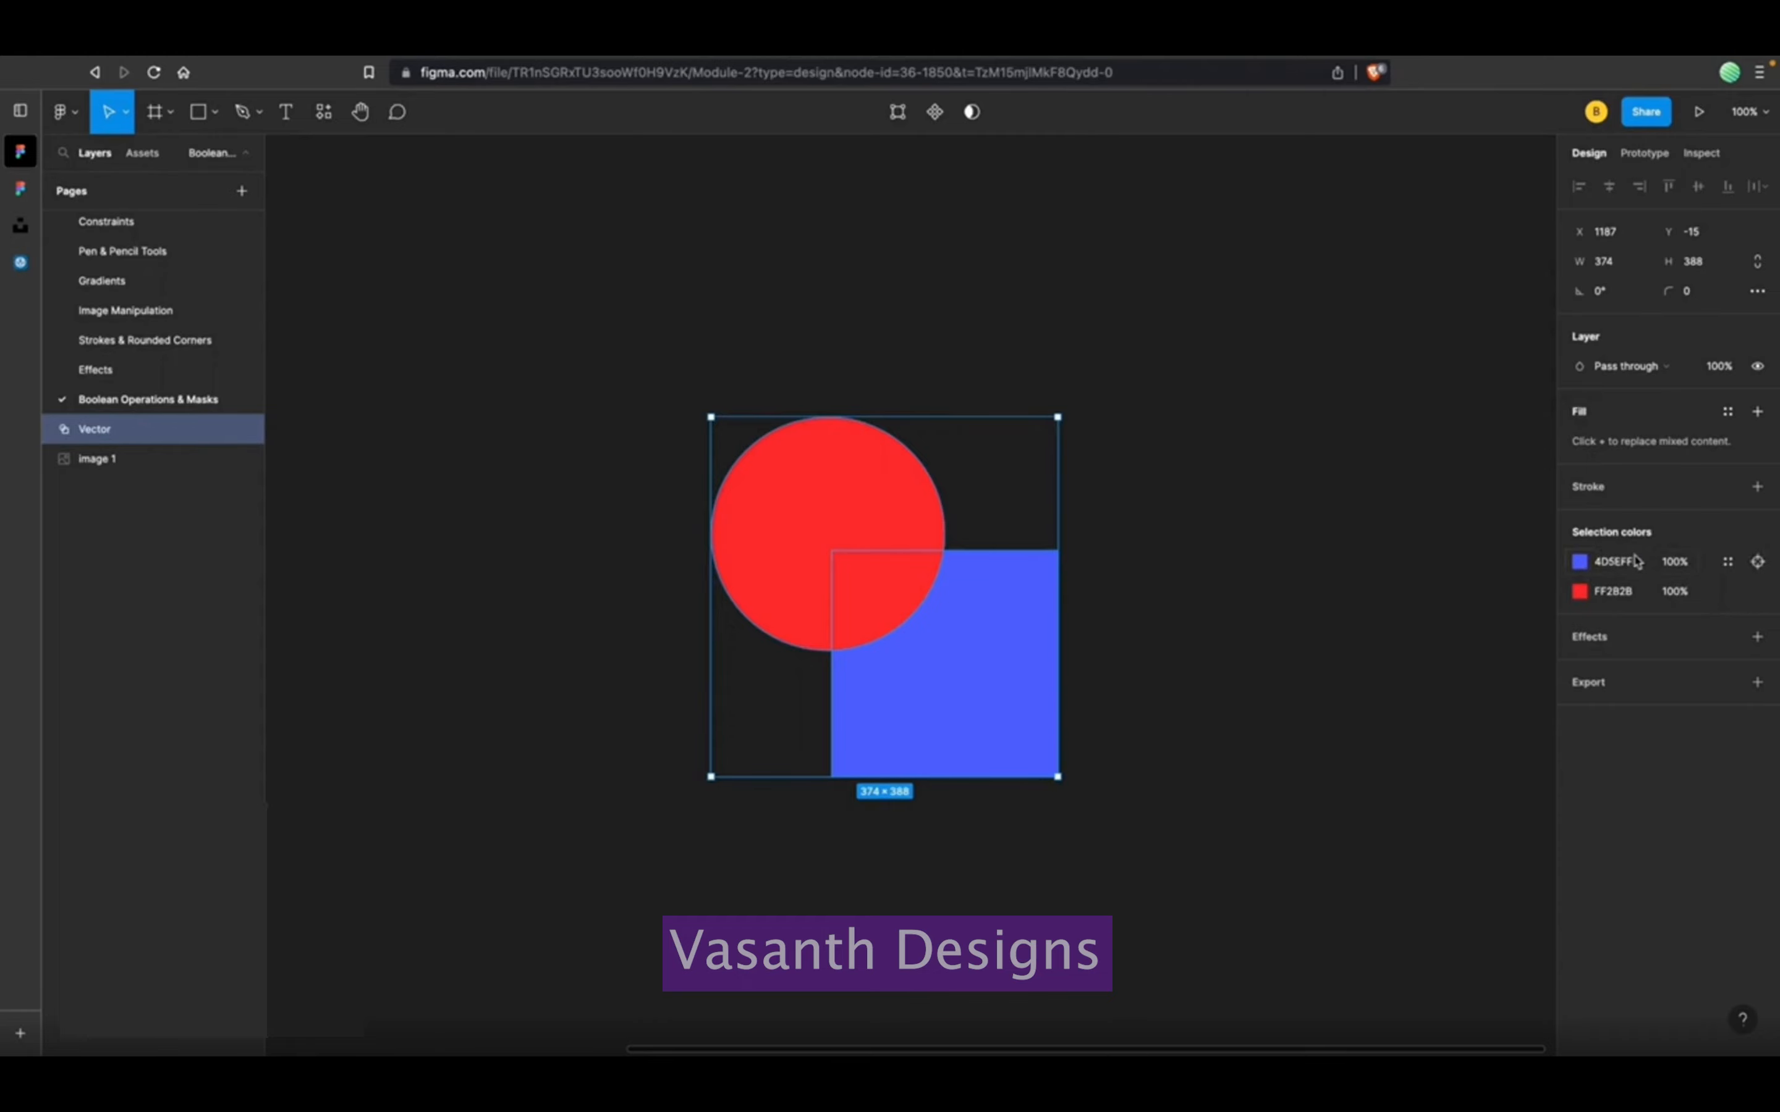
# Recolor the blue square portion of the flattened vector to yellow, about E6FF4D.
pyautogui.click(1578, 563)
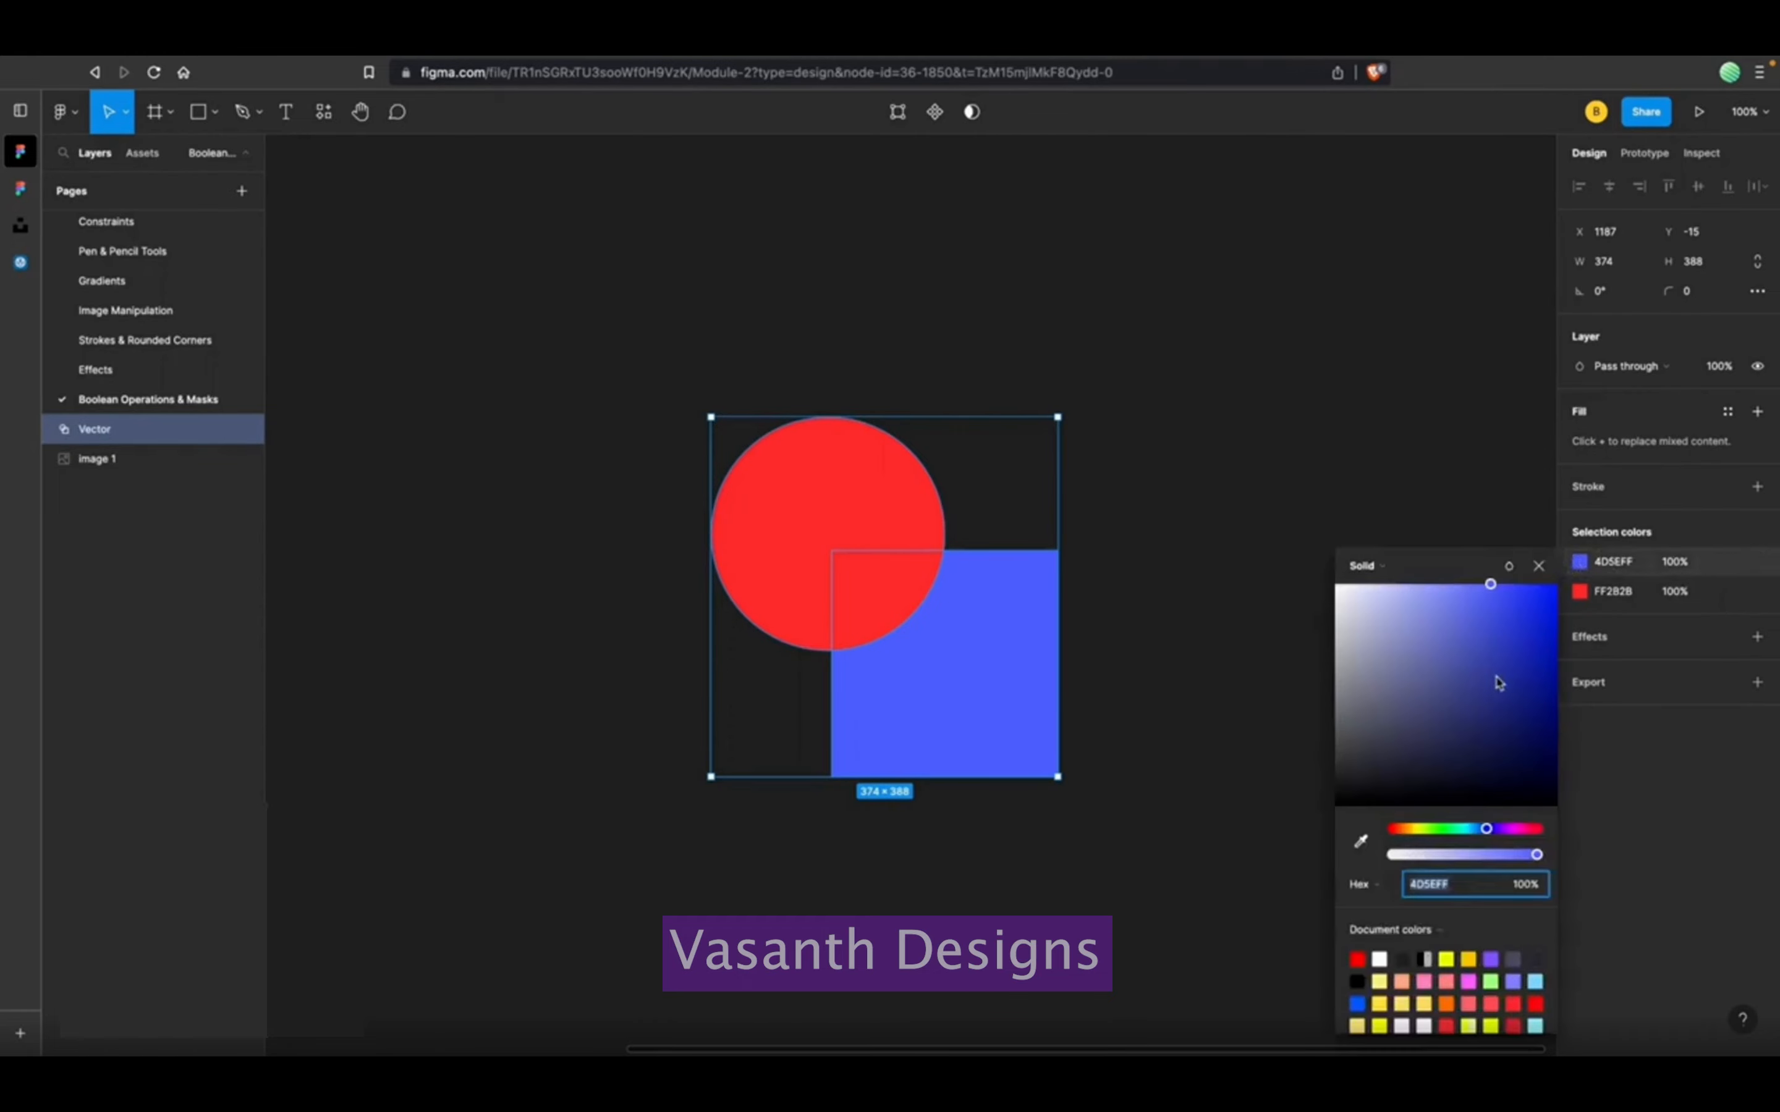
pyautogui.click(1417, 829)
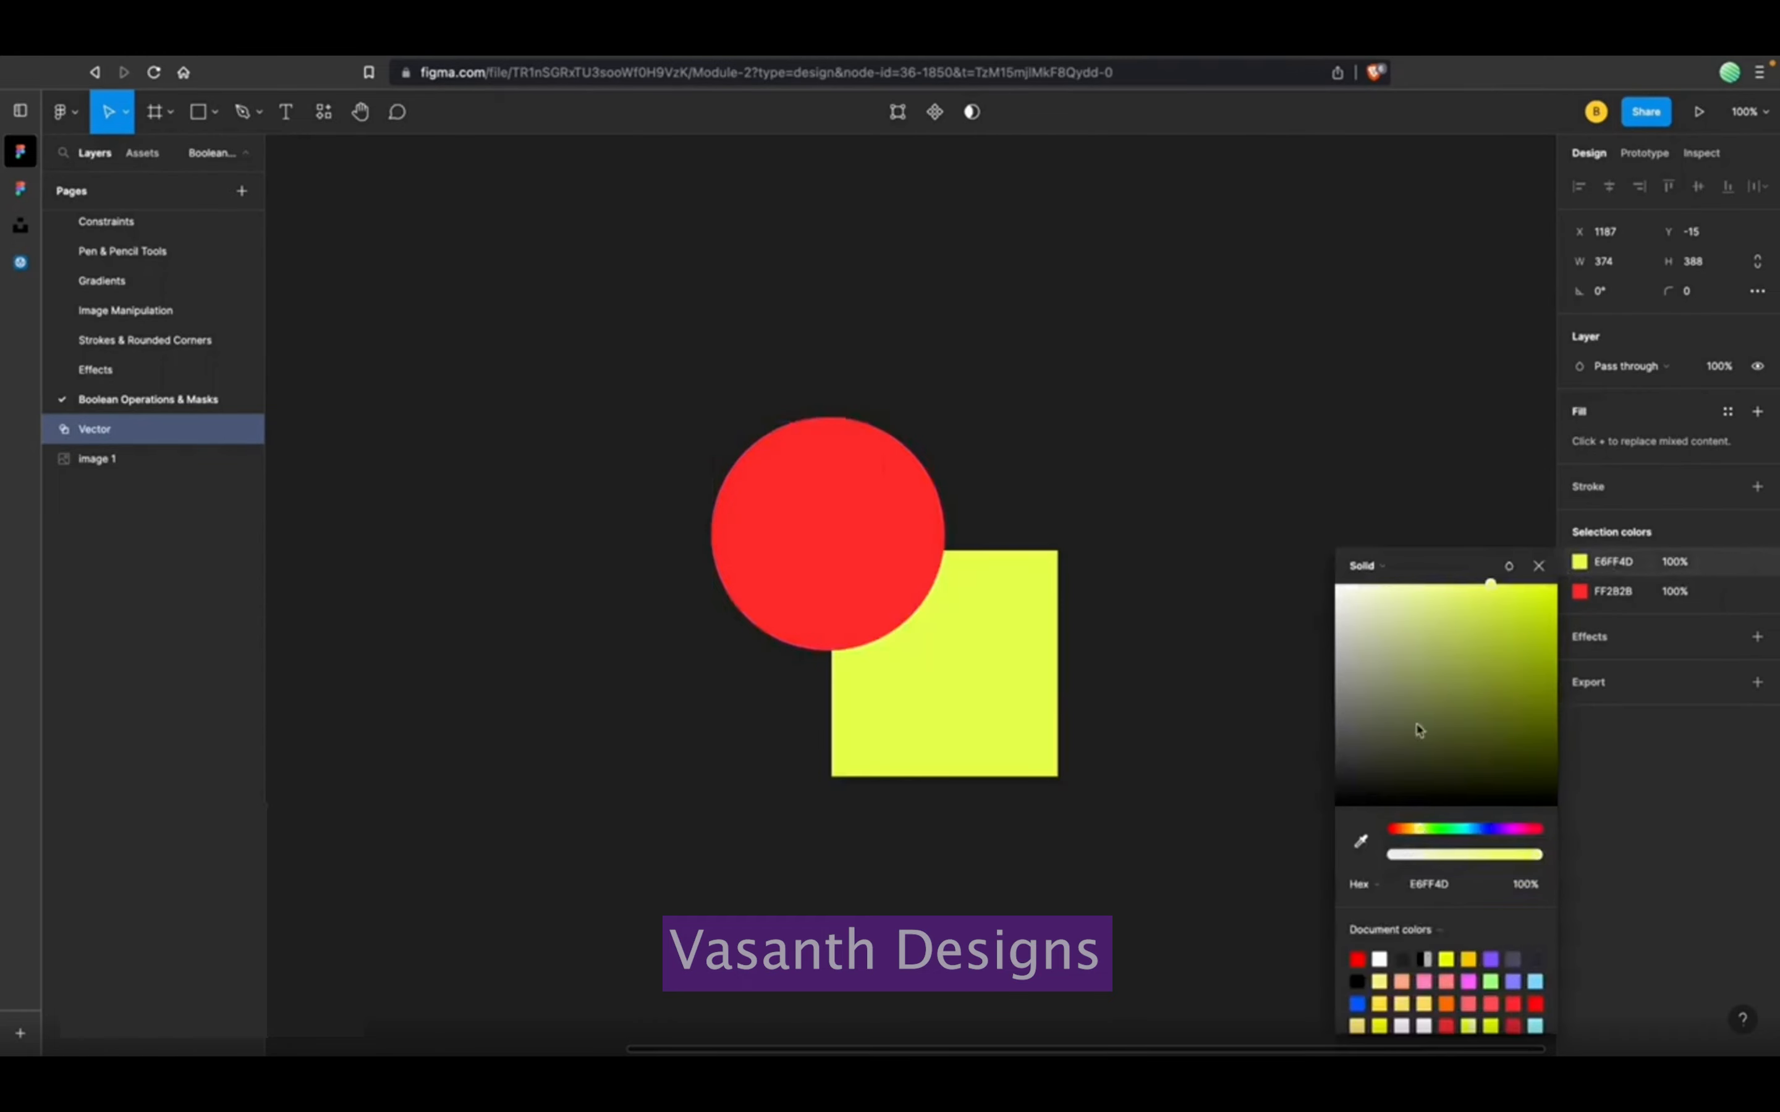
pyautogui.click(824, 658)
# Reposition the flattened vector at about X 1155, Y -14, and deselect it.
pyautogui.moveTo(932, 646); pyautogui.dragTo(773, 629)
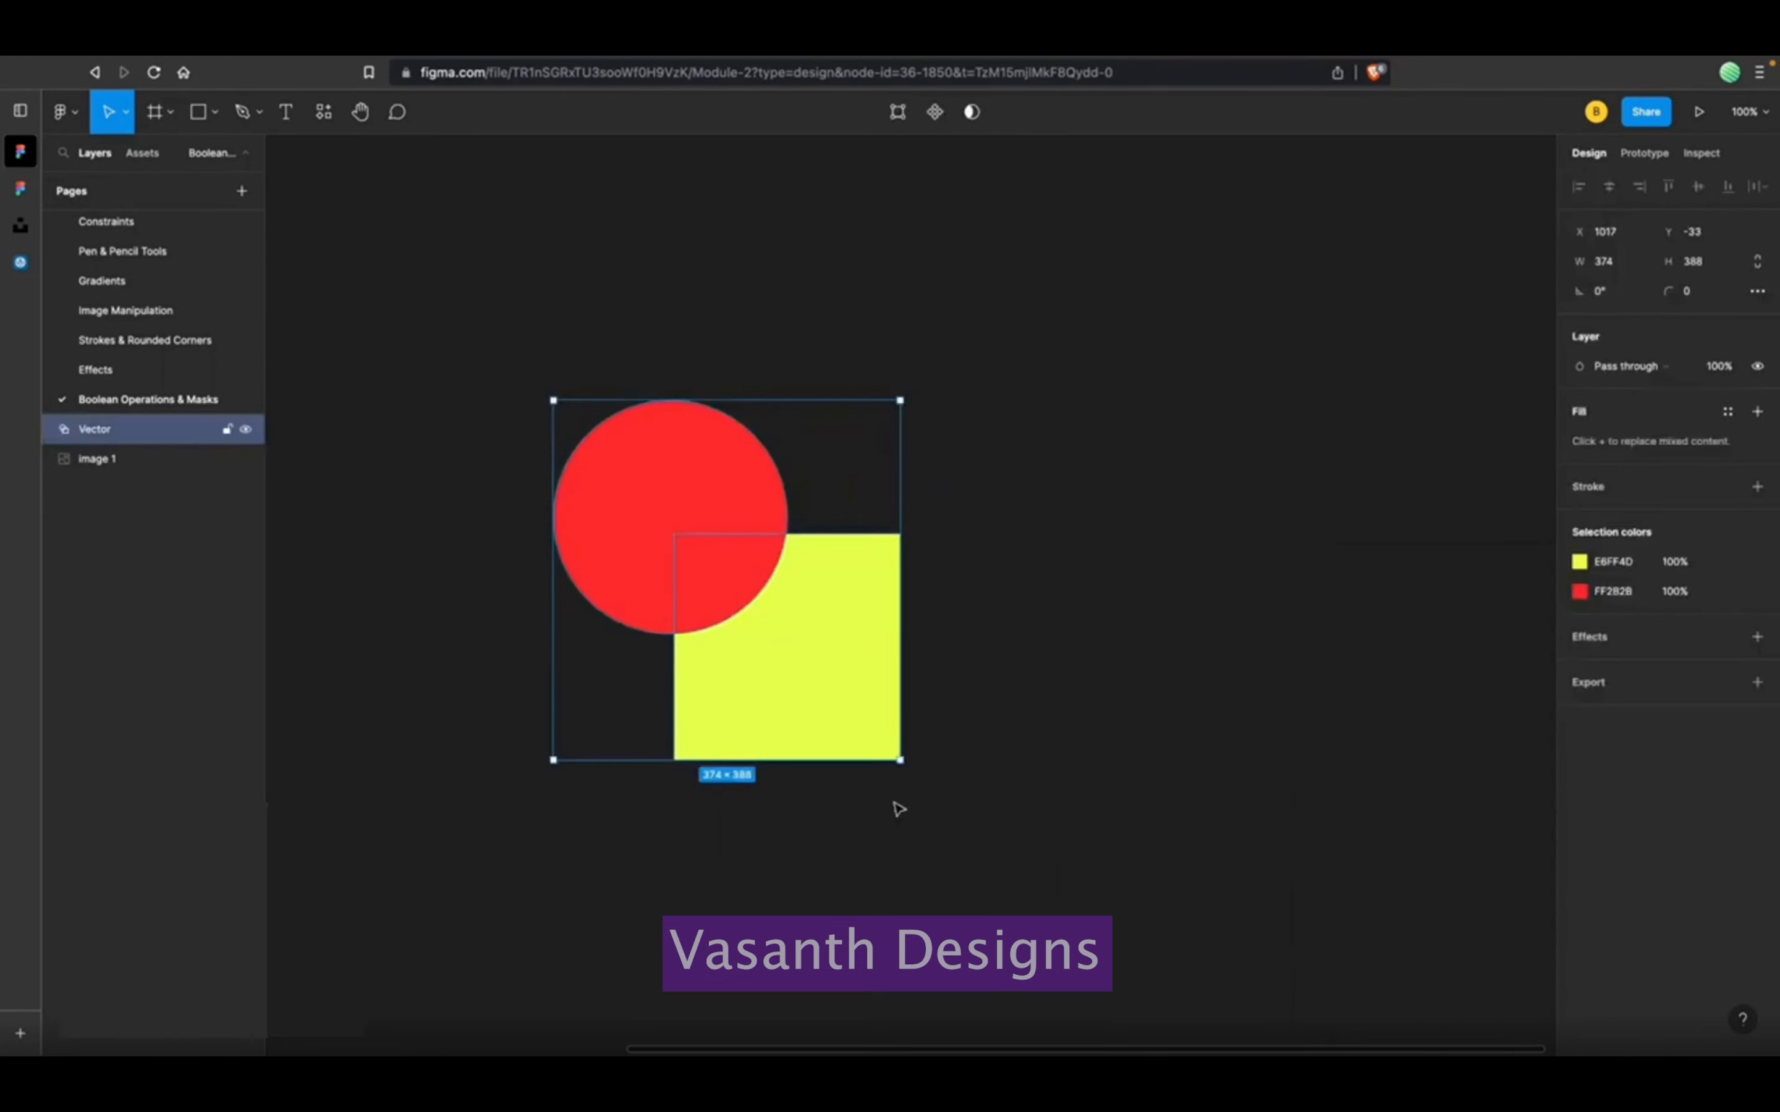
pyautogui.moveTo(825, 719); pyautogui.dragTo(955, 737)
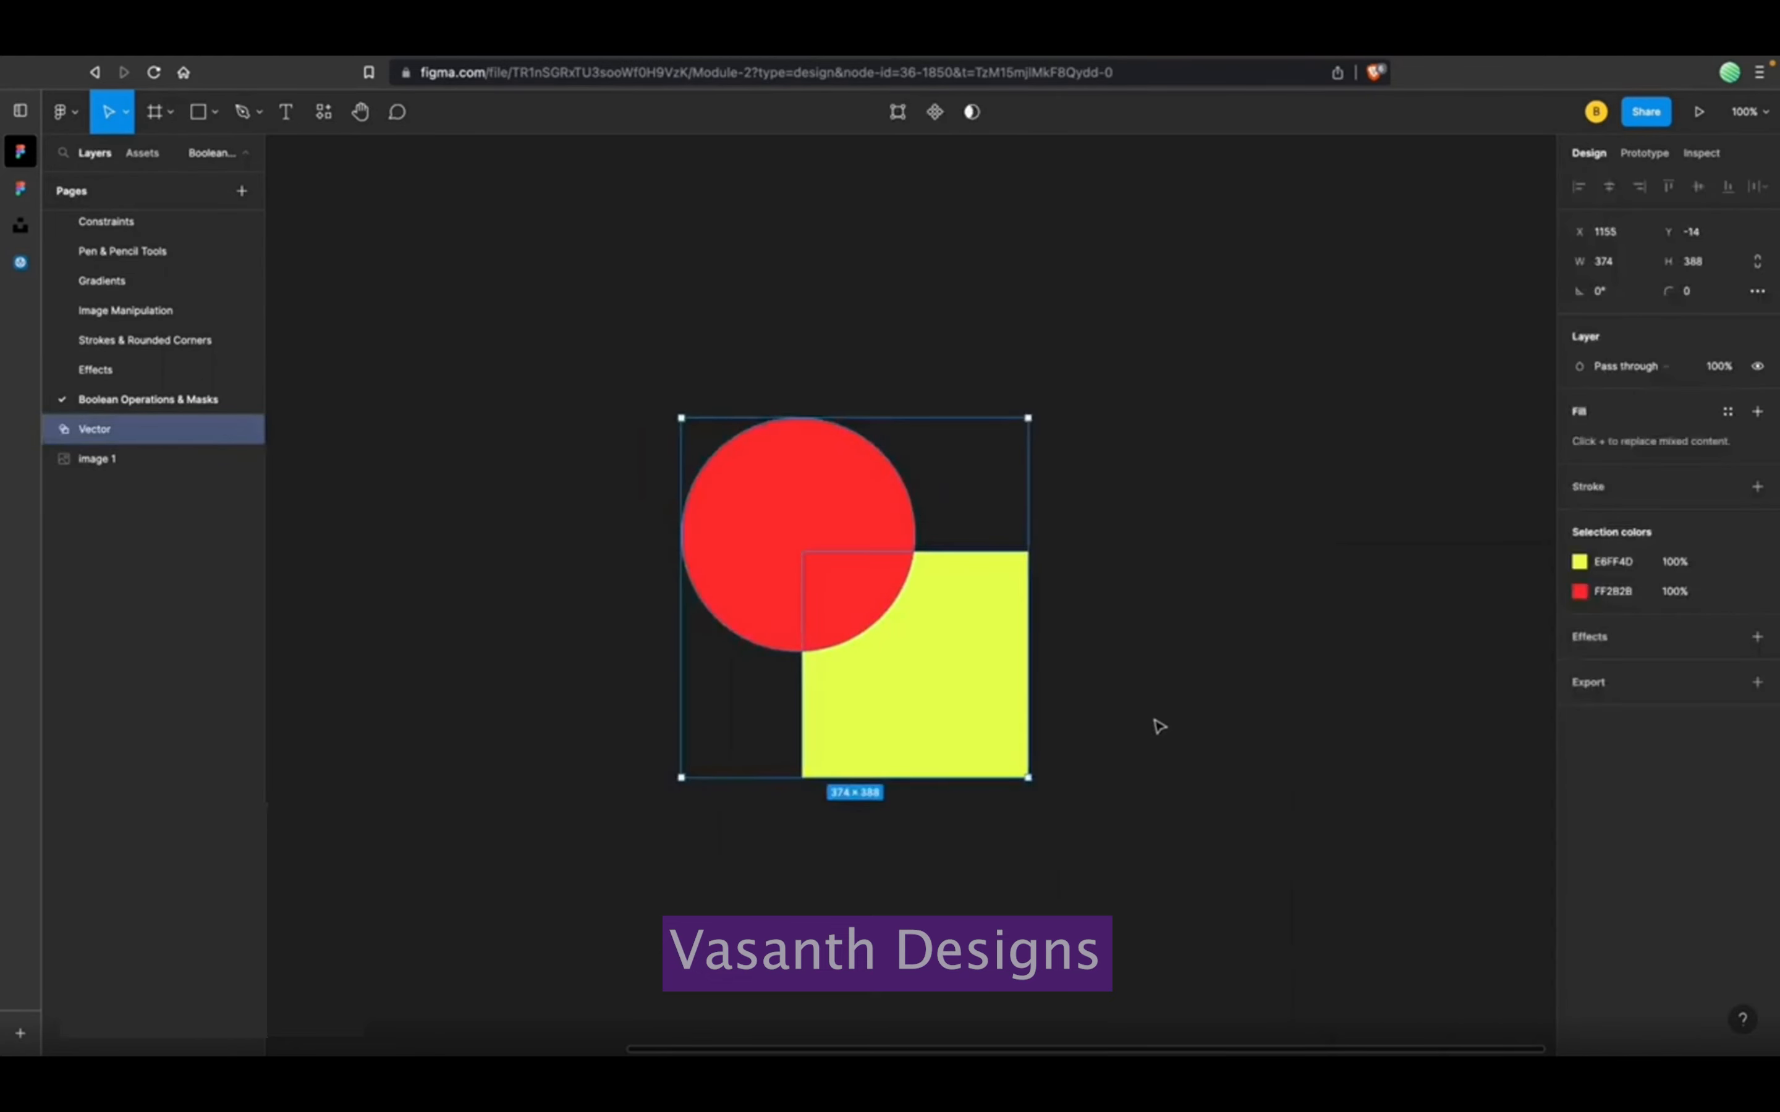
pyautogui.click(1136, 695)
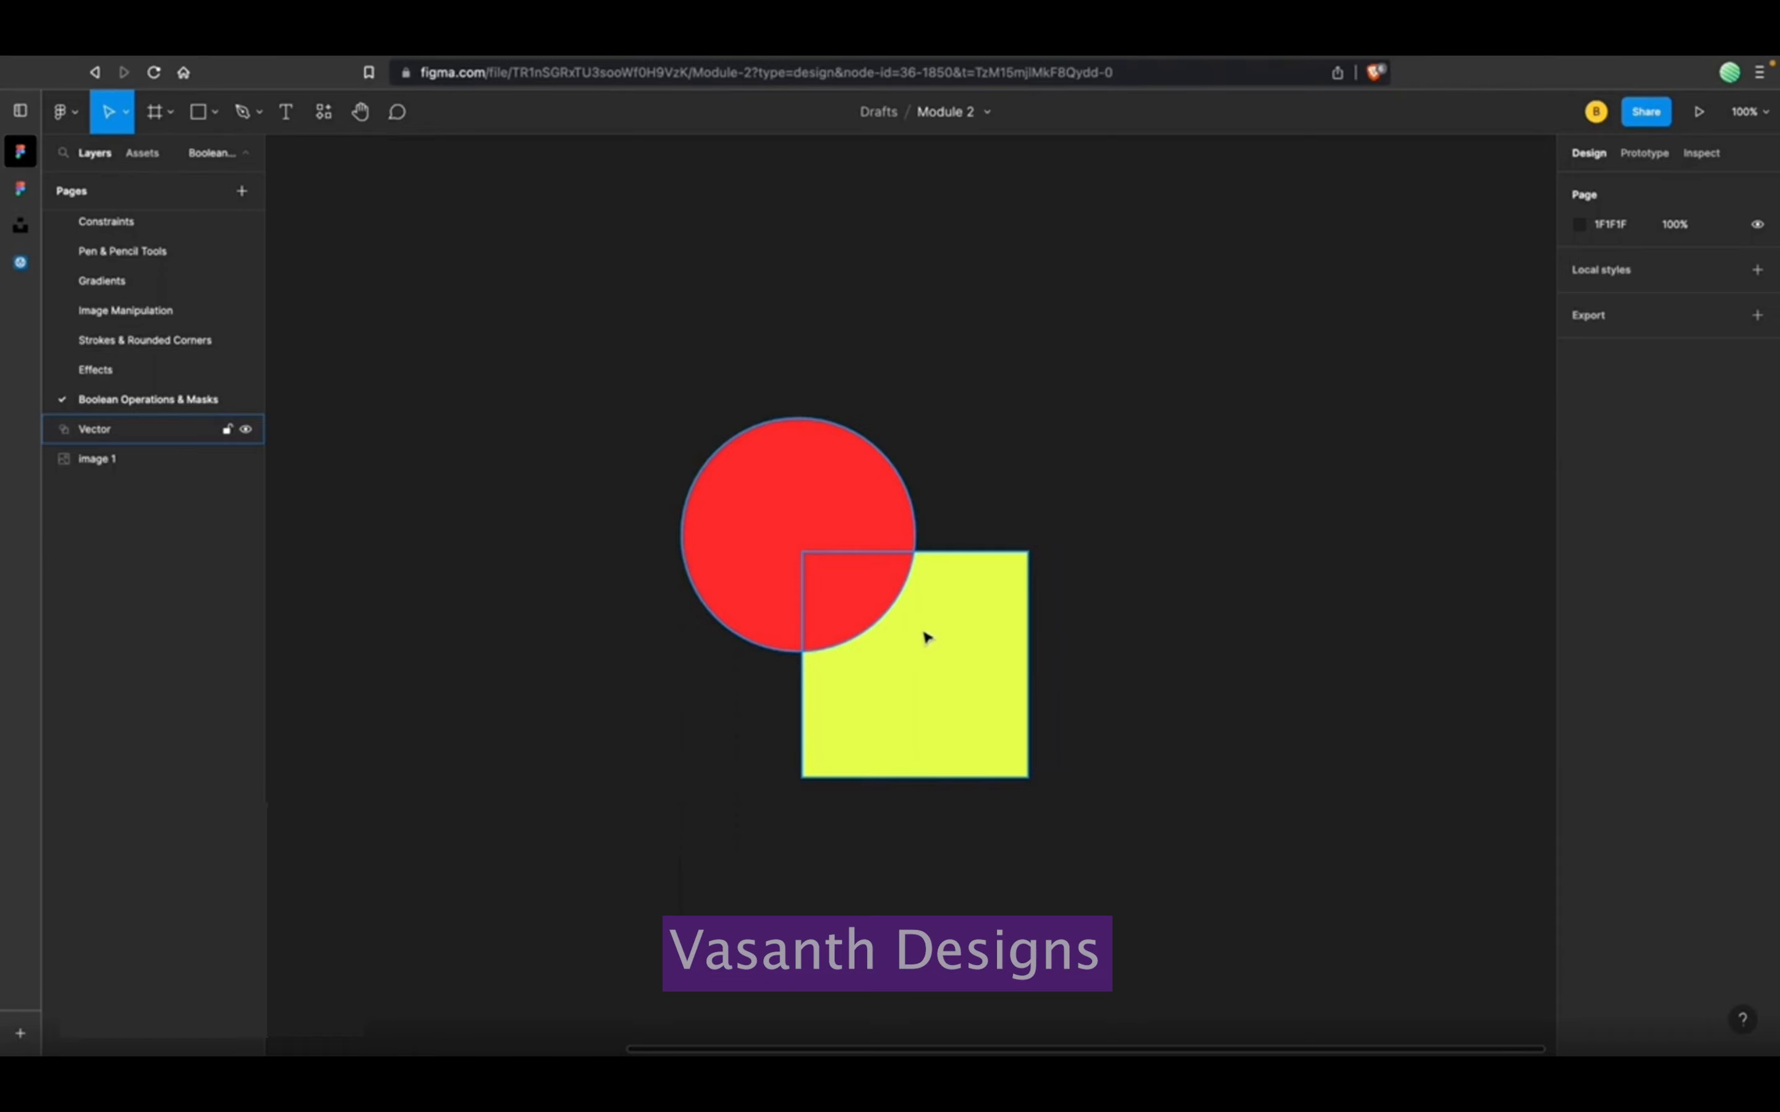
pyautogui.hscroll(-2, 949, 624)
pyautogui.hscroll(-1, 949, 624)
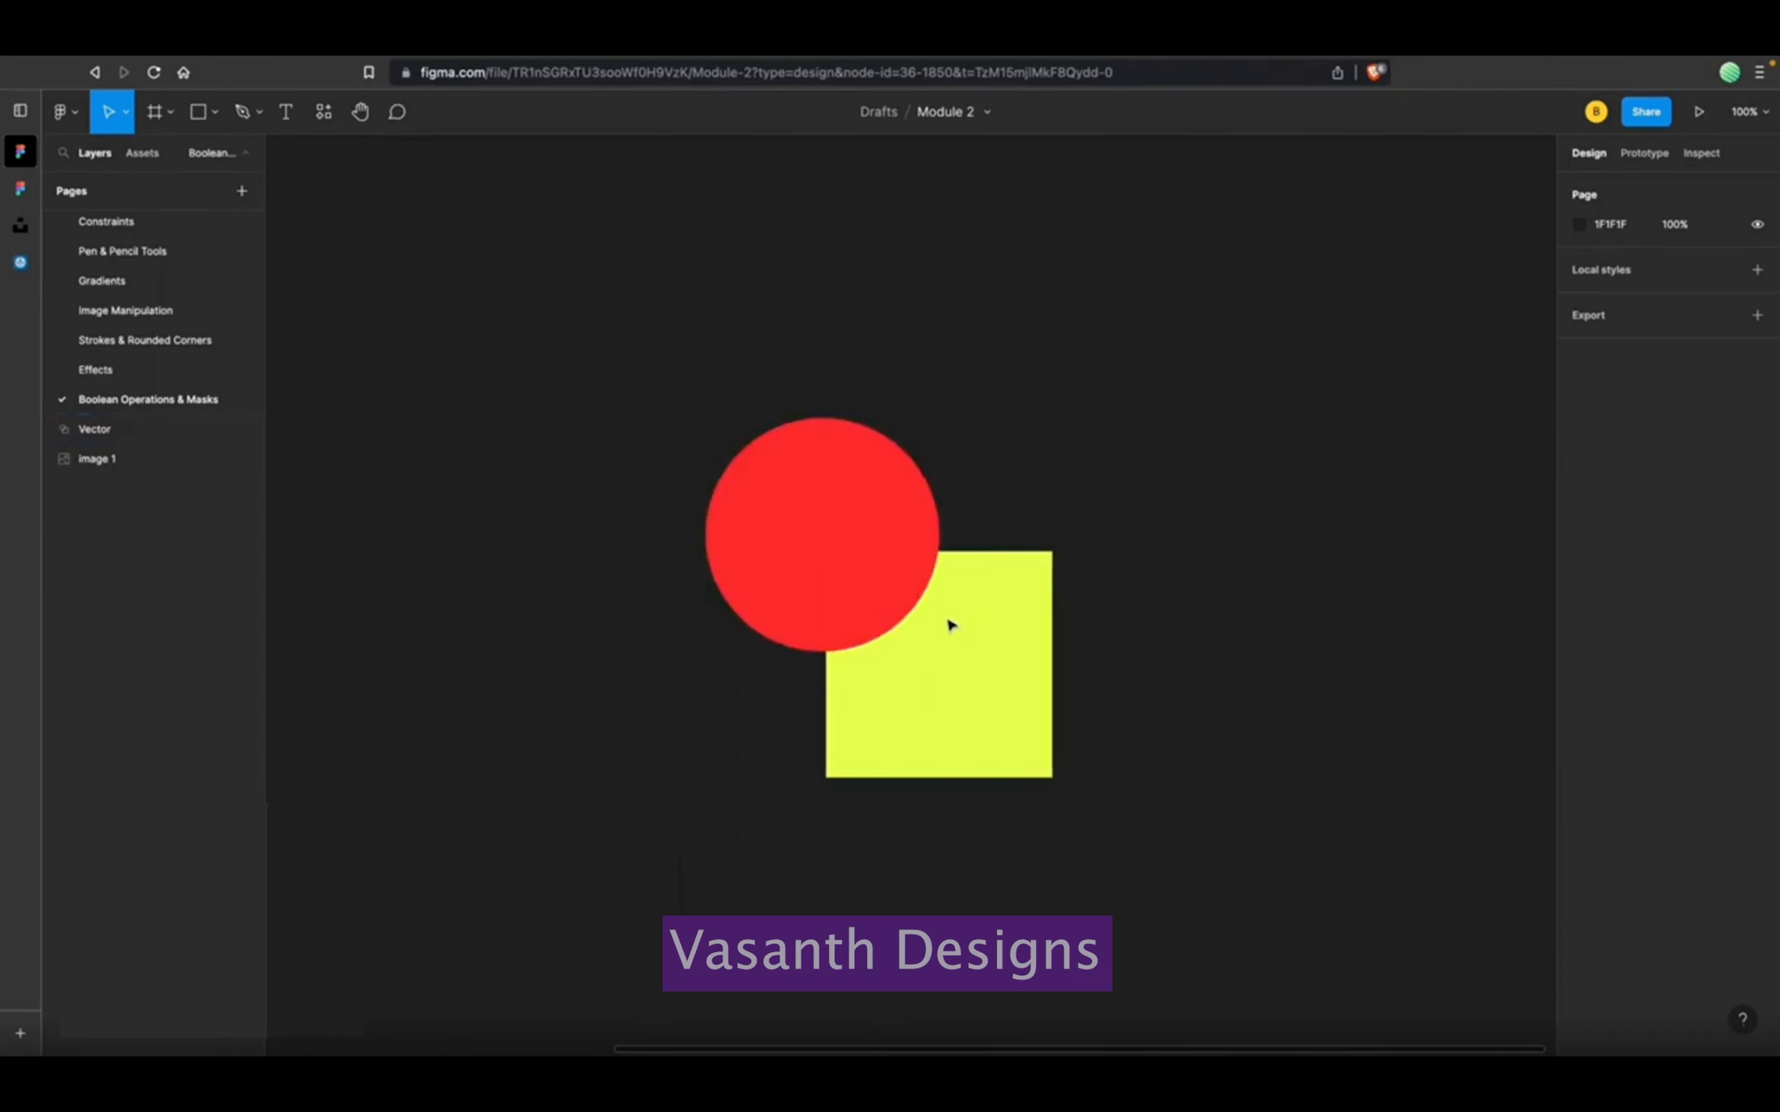